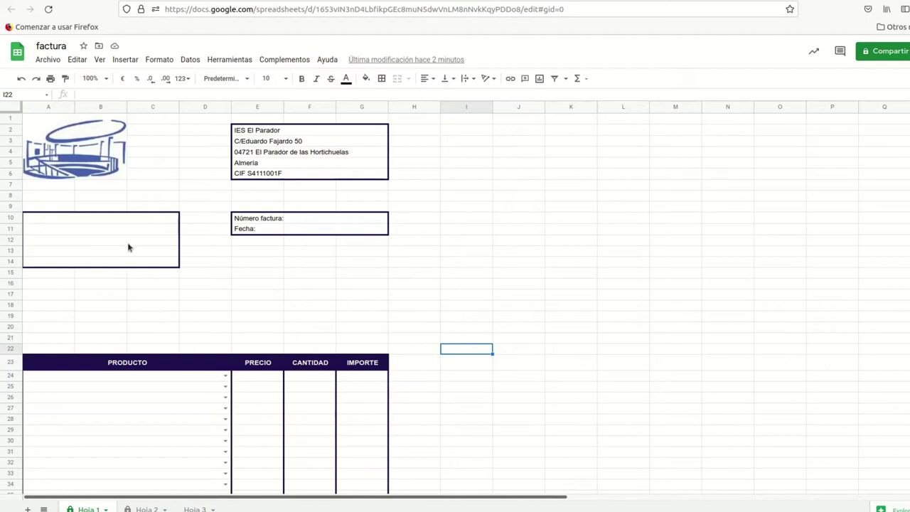
# Step: Inspect the merged cells in A10:C14 and the invoice number and date cells F10:G11
pyautogui.click(130, 221)
pyautogui.moveTo(130, 222); pyautogui.dragTo(121, 261)
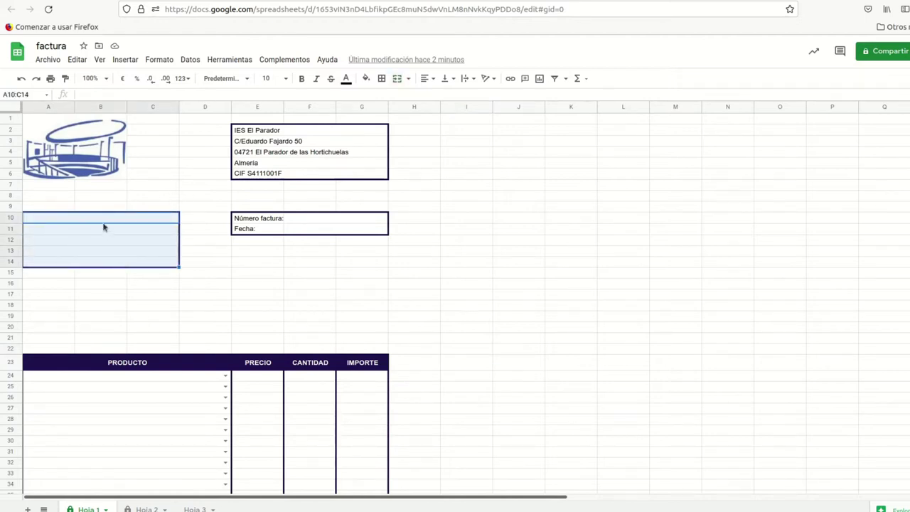
pyautogui.click(99, 221)
pyautogui.click(100, 227)
pyautogui.click(101, 240)
pyautogui.click(100, 260)
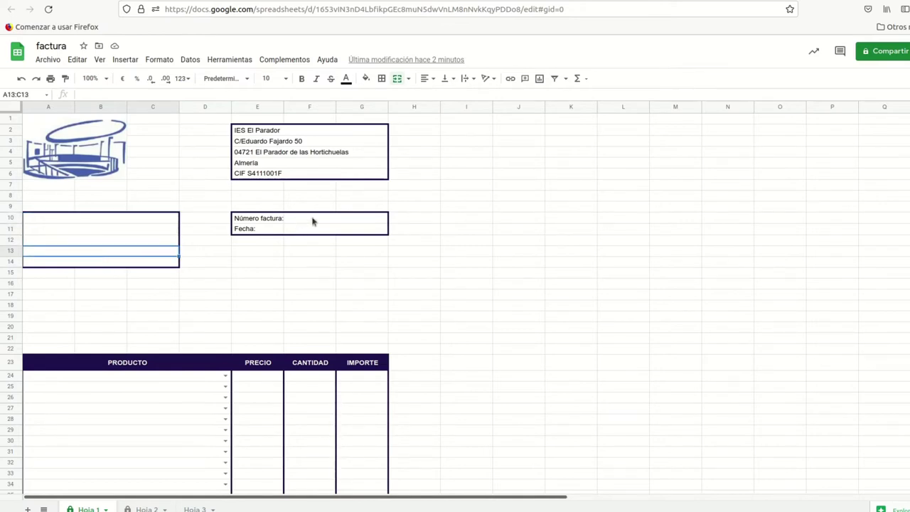
pyautogui.click(312, 221)
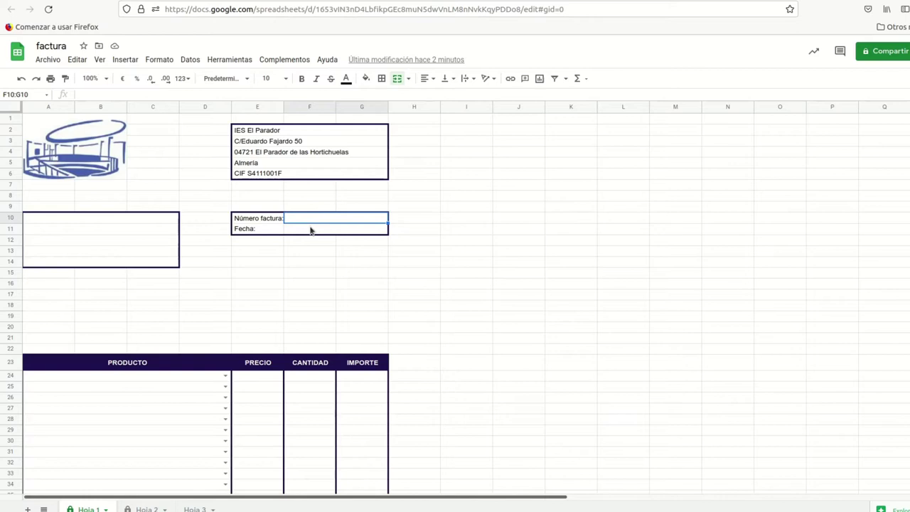
pyautogui.click(306, 232)
pyautogui.scroll(-5, 258, 242)
pyautogui.scroll(3, 259, 242)
pyautogui.scroll(-2, 259, 242)
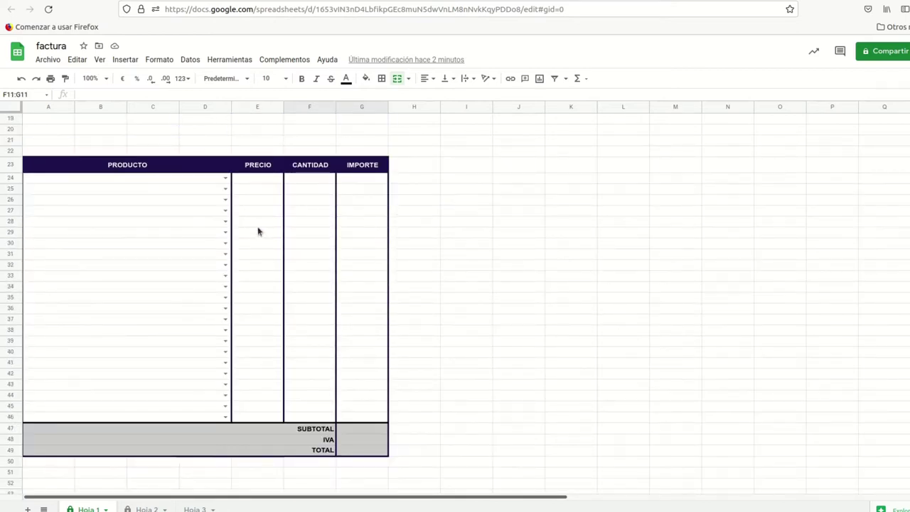
# Step: Add Producto 8 in row 24 with price 3 and quantity 4
pyautogui.click(101, 181)
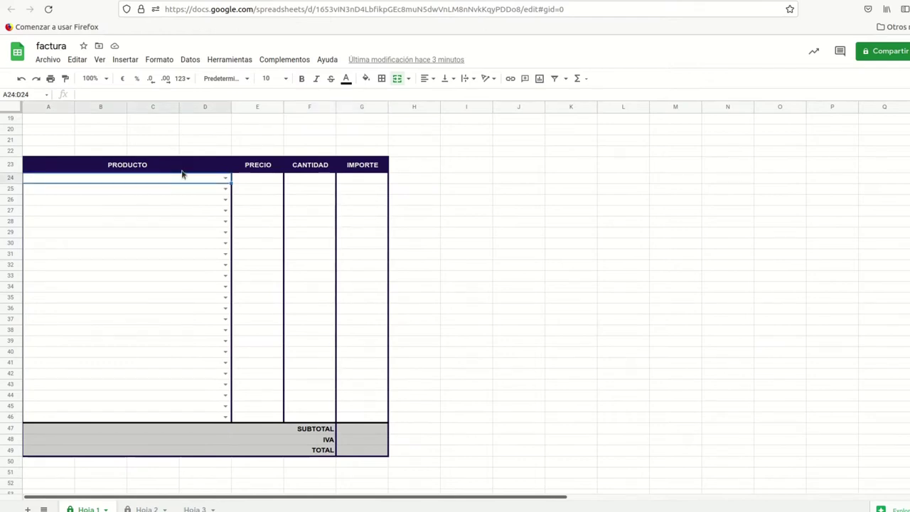
pyautogui.write('dkl')
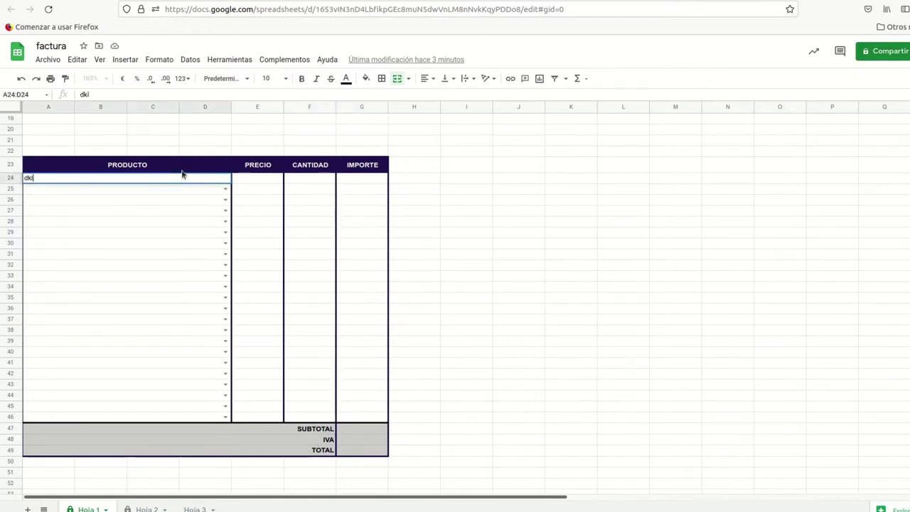
pyautogui.press('BackSpace')
pyautogui.press('BackSpace')
pyautogui.press('BackSpace')
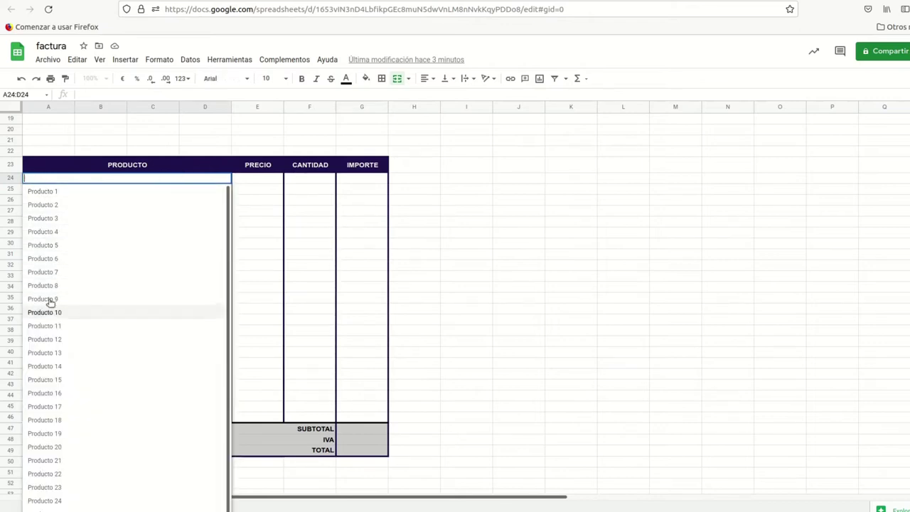
pyautogui.click(171, 284)
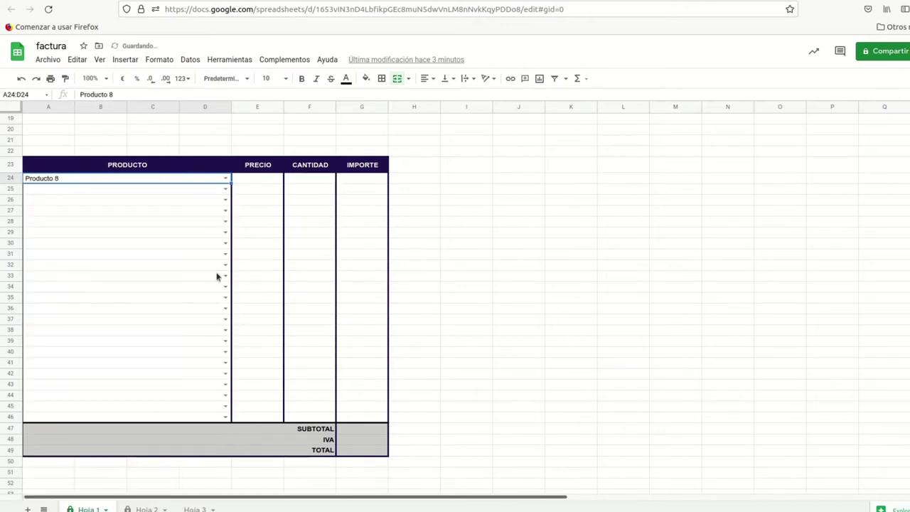
pyautogui.click(261, 184)
pyautogui.write('3')
pyautogui.press('Tab')
pyautogui.write('4')
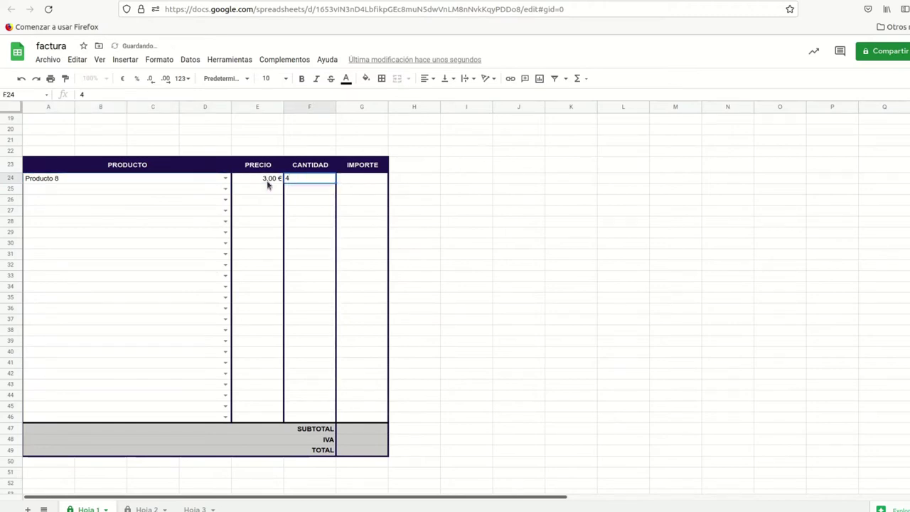
pyautogui.press('Return')
# Step: Add Producto 5 in row 25 with price 4 and quantity 10, bringing the total to 62,92 €
pyautogui.click(225, 188)
pyautogui.click(142, 258)
pyautogui.press('Tab')
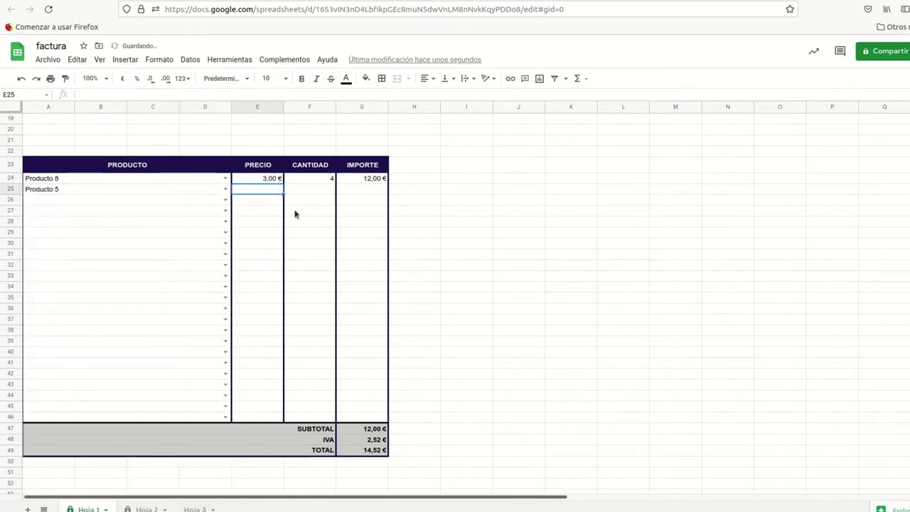
pyautogui.write('4')
pyautogui.press('Tab')
pyautogui.write('10')
pyautogui.press('Tab')
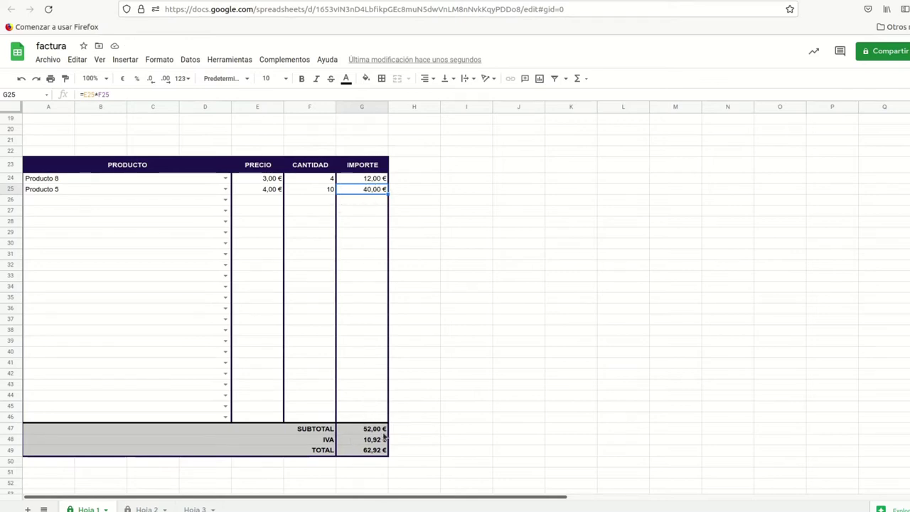
pyautogui.scroll(5, 368, 427)
pyautogui.scroll(-5, 367, 421)
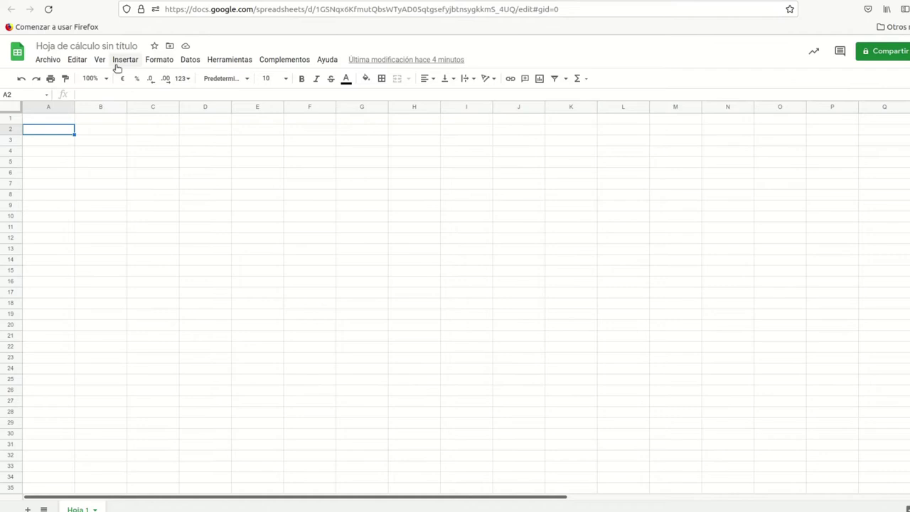
# Step: Upload the blue school logo as an image over the cells, then select E2:G6
pyautogui.click(126, 60)
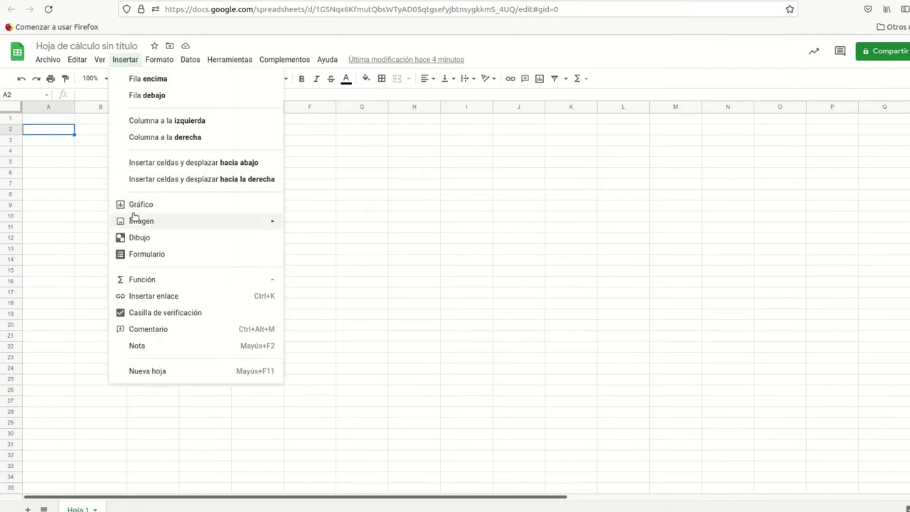
pyautogui.moveTo(248, 222)
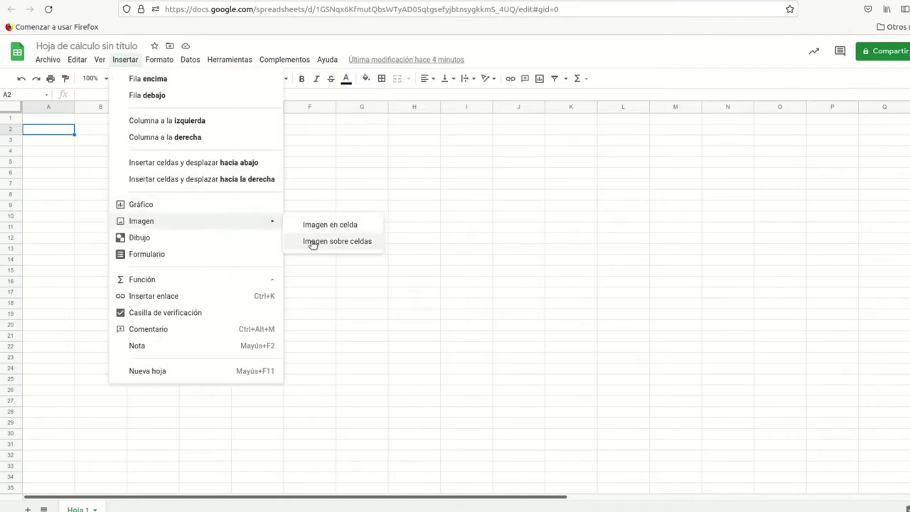
pyautogui.click(334, 241)
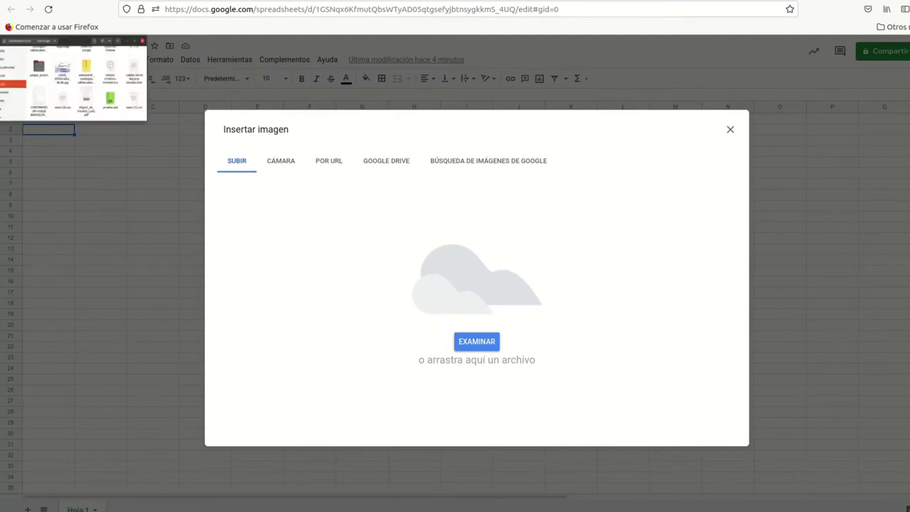
pyautogui.moveTo(235, 77); pyautogui.dragTo(484, 338)
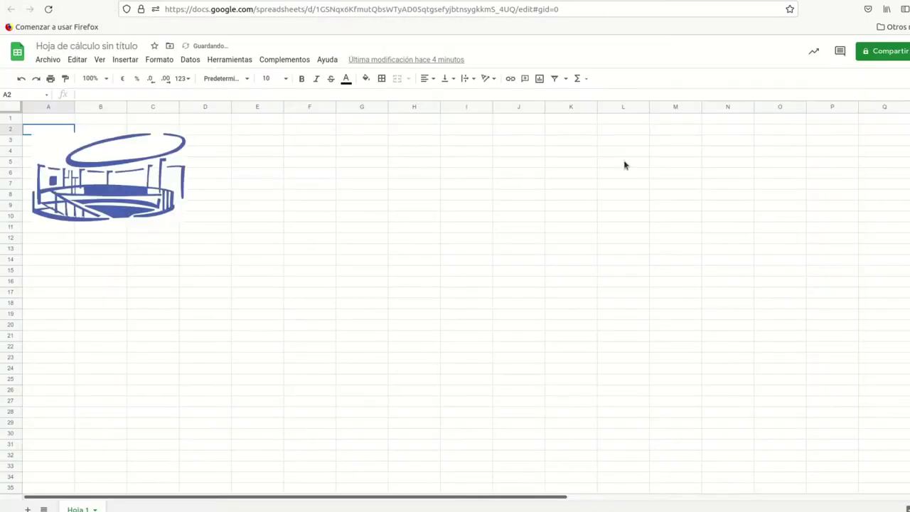
pyautogui.moveTo(254, 134); pyautogui.dragTo(371, 177)
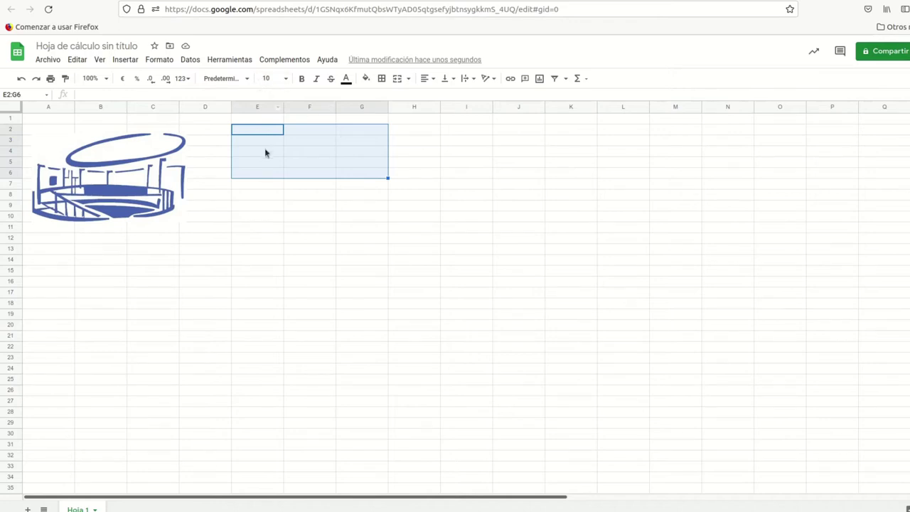
# Step: Merge each row of E2:G6 horizontally and check every merged row
pyautogui.click(163, 60)
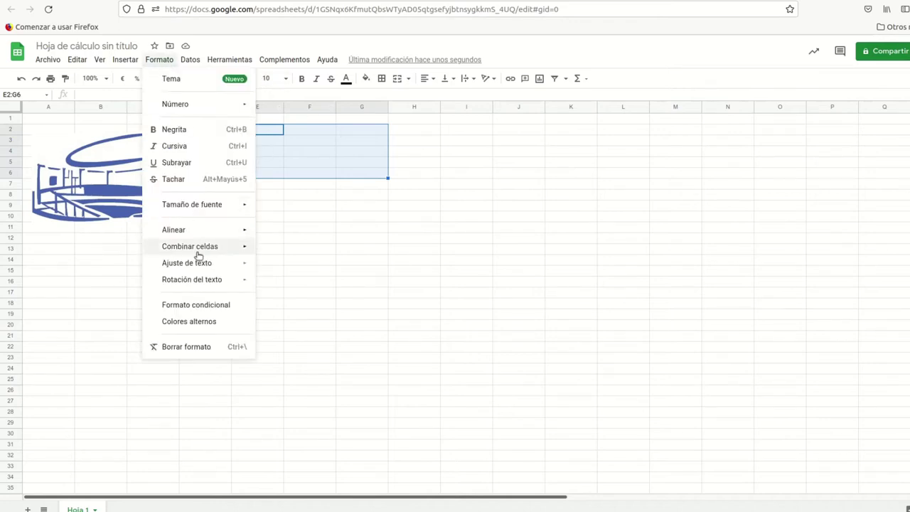
pyautogui.moveTo(207, 246)
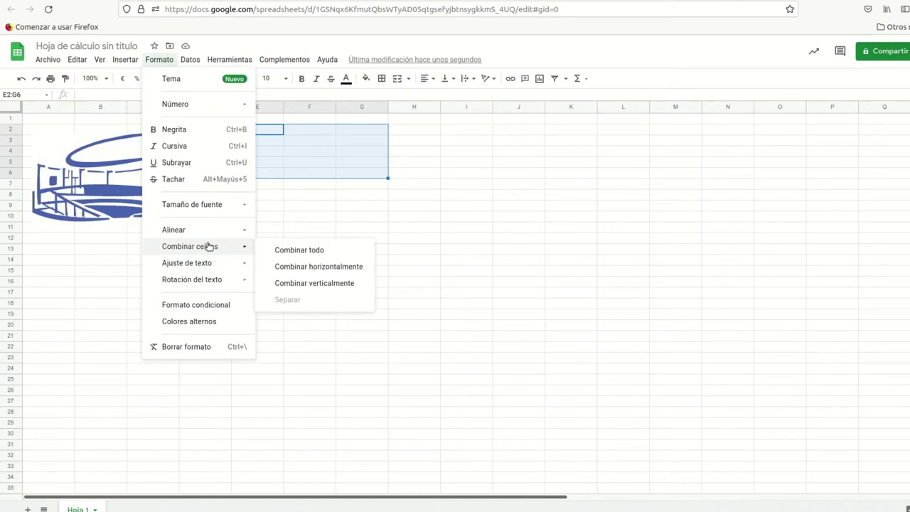
pyautogui.click(306, 266)
pyautogui.click(319, 131)
pyautogui.click(319, 140)
pyautogui.click(318, 151)
pyautogui.click(315, 165)
pyautogui.click(313, 171)
pyautogui.click(247, 130)
pyautogui.moveTo(247, 129); pyautogui.dragTo(372, 176)
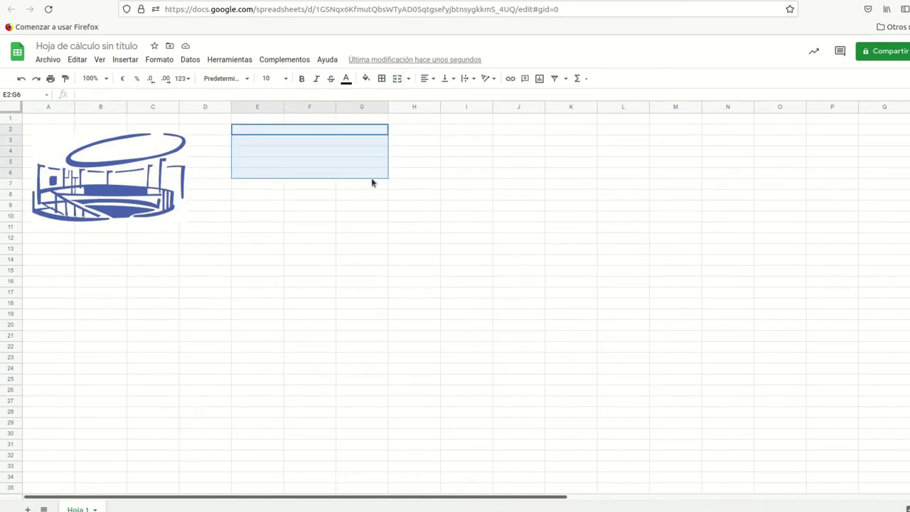
# Step: Give E2:G6 a thick dark navy outer border
pyautogui.click(382, 79)
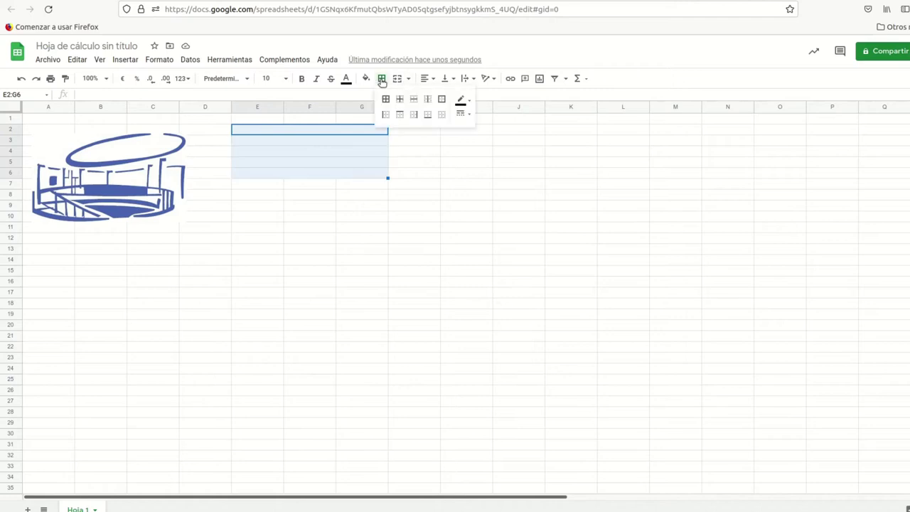
pyautogui.click(441, 100)
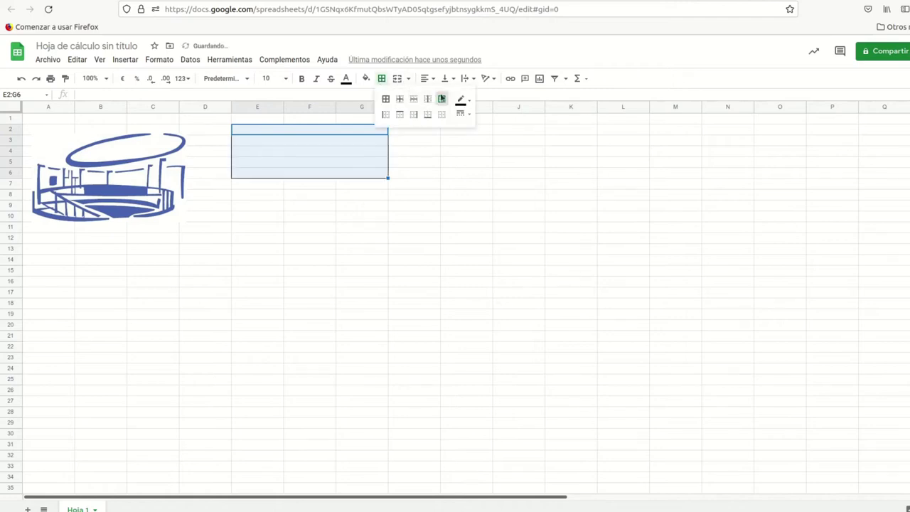
pyautogui.click(462, 114)
pyautogui.click(485, 156)
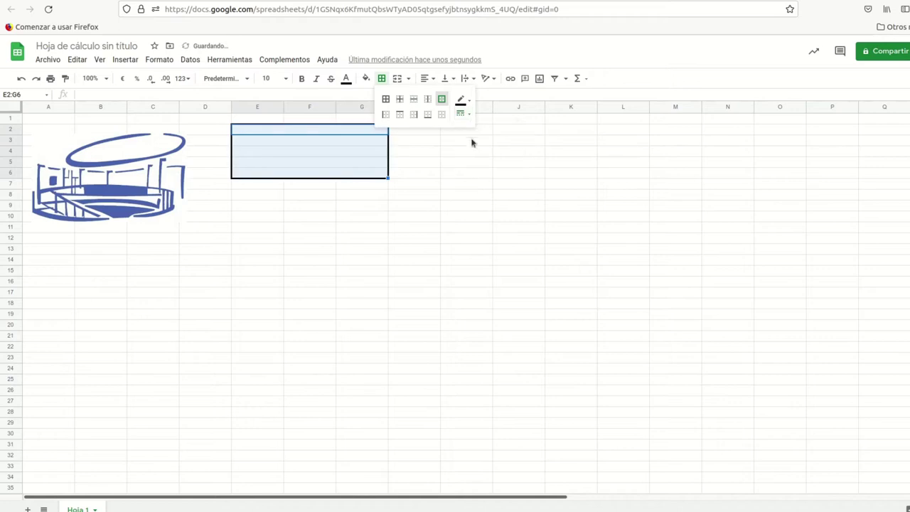
pyautogui.click(466, 101)
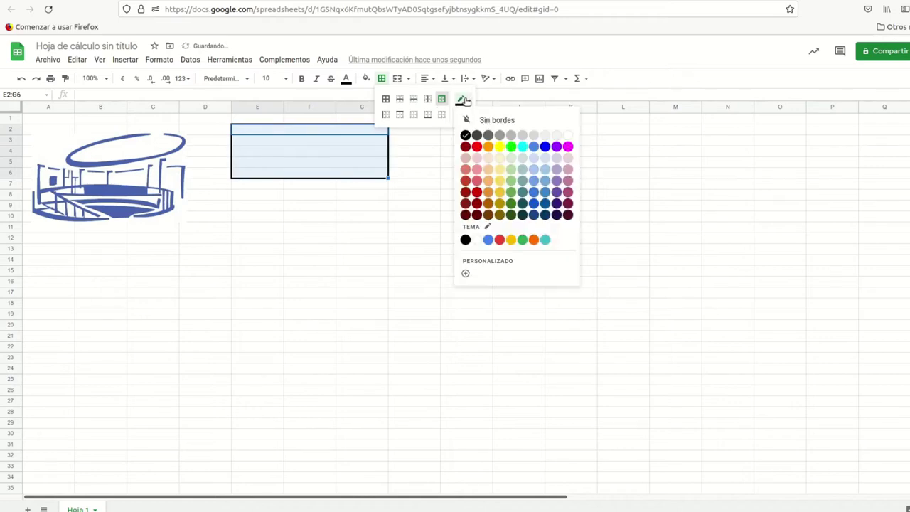
pyautogui.click(557, 215)
pyautogui.click(341, 198)
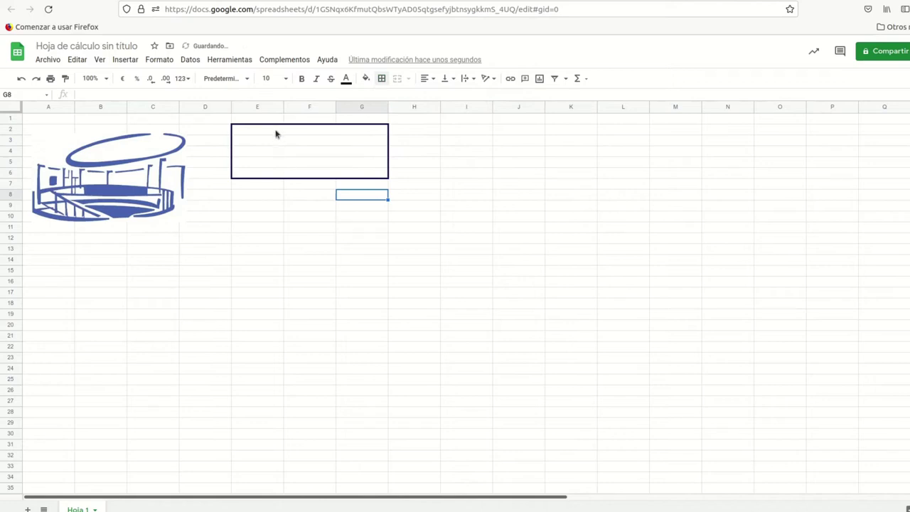
pyautogui.moveTo(276, 134); pyautogui.dragTo(359, 133)
# Step: Fill the address box with IES El Parador, its street address, town, phone and CIF
pyautogui.write('IES El Parador')
pyautogui.press('Tab')
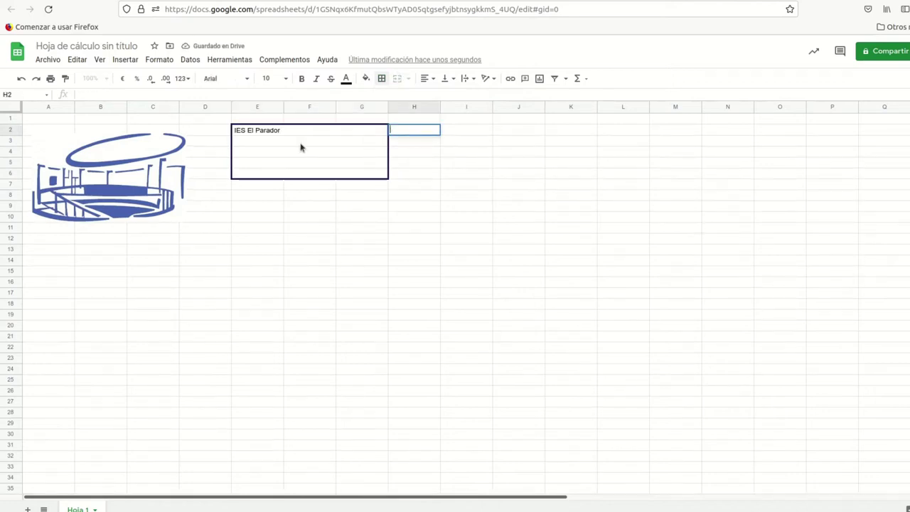
pyautogui.click(302, 143)
pyautogui.write('C/Eduardo Fajardo 50')
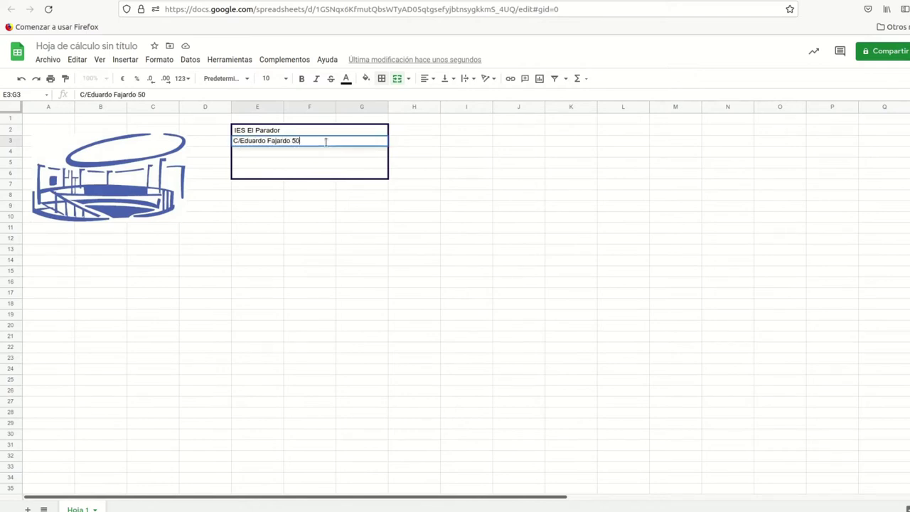
pyautogui.press('Return')
pyautogui.write('04721 El Parador de las Hortichuela')
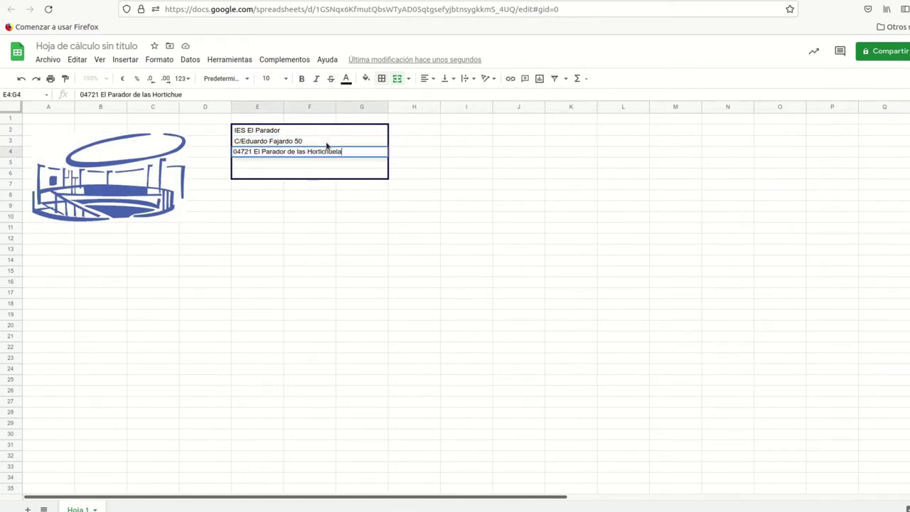
pyautogui.write('s')
pyautogui.press('Return')
pyautogui.press('Return')
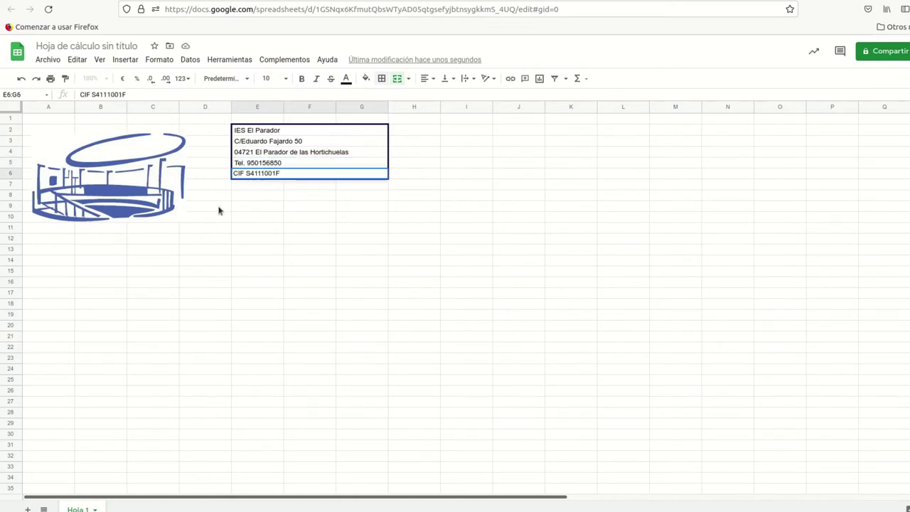
pyautogui.moveTo(244, 209); pyautogui.dragTo(314, 223)
# Step: Enter the label Nº Factura in E9
pyautogui.click(267, 208)
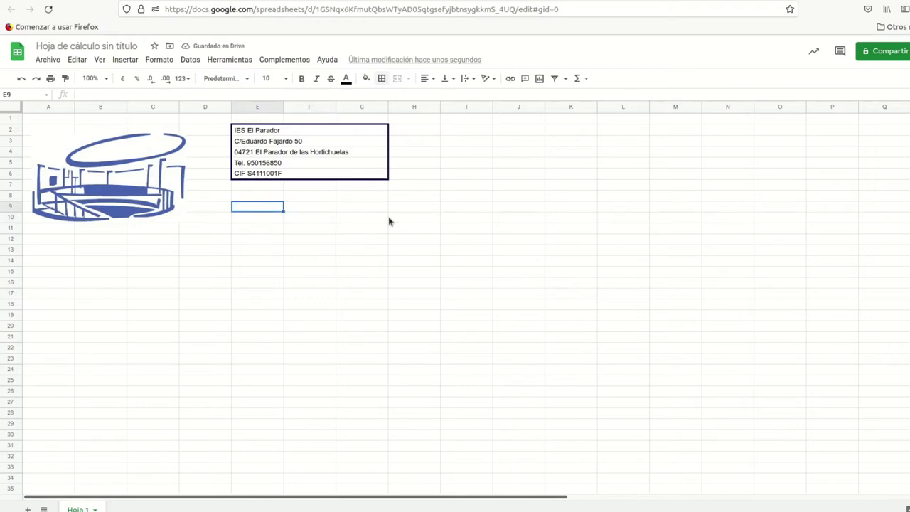
pyautogui.write('Nº Factura')
pyautogui.press('Return')
# Step: Enter Fecha in E10 and merge F9:G9 and F10:G10 horizontally
pyautogui.write('Fecha')
pyautogui.moveTo(315, 208); pyautogui.dragTo(360, 222)
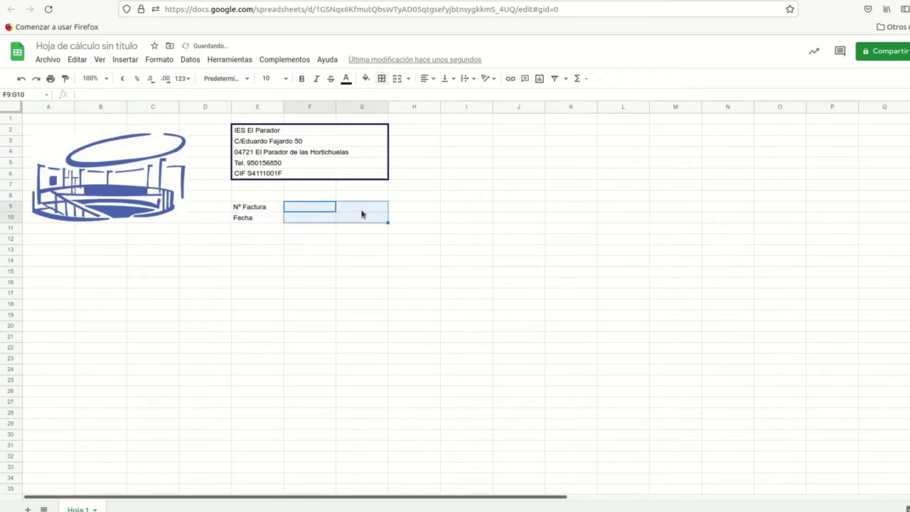
pyautogui.click(148, 59)
pyautogui.moveTo(198, 251)
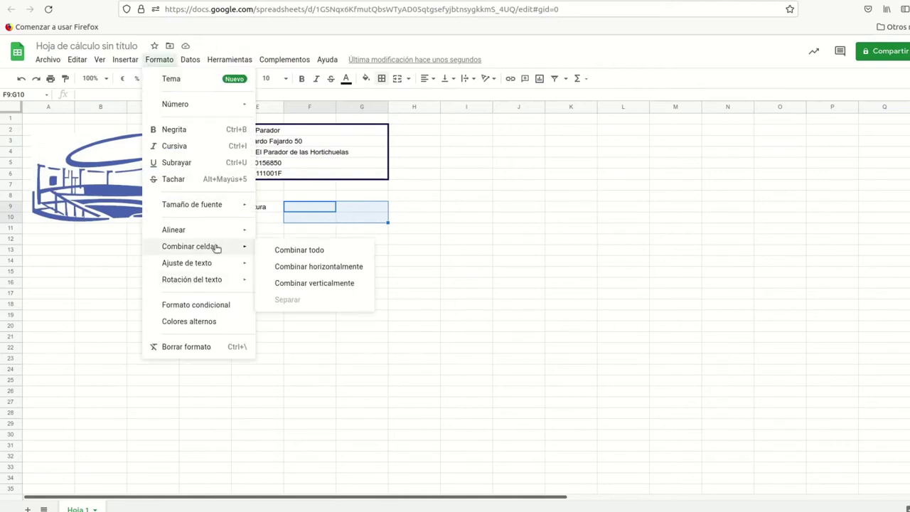
pyautogui.click(297, 273)
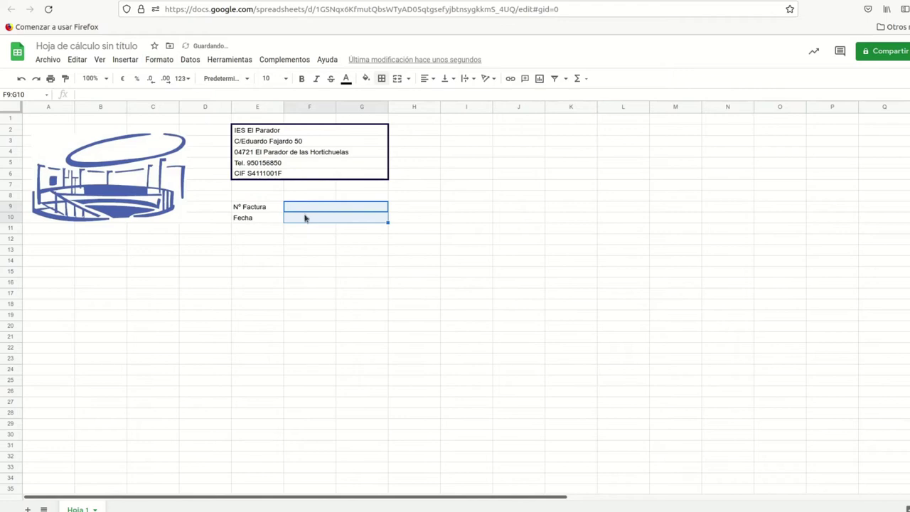
pyautogui.click(306, 208)
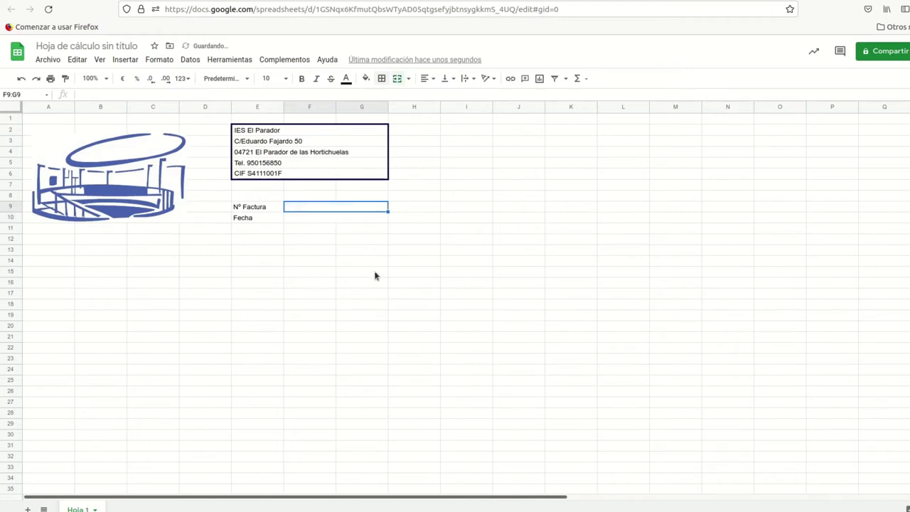
pyautogui.click(318, 217)
# Step: Put an outer border around the Nº Factura/Fecha block E9:G10
pyautogui.moveTo(247, 206); pyautogui.dragTo(348, 223)
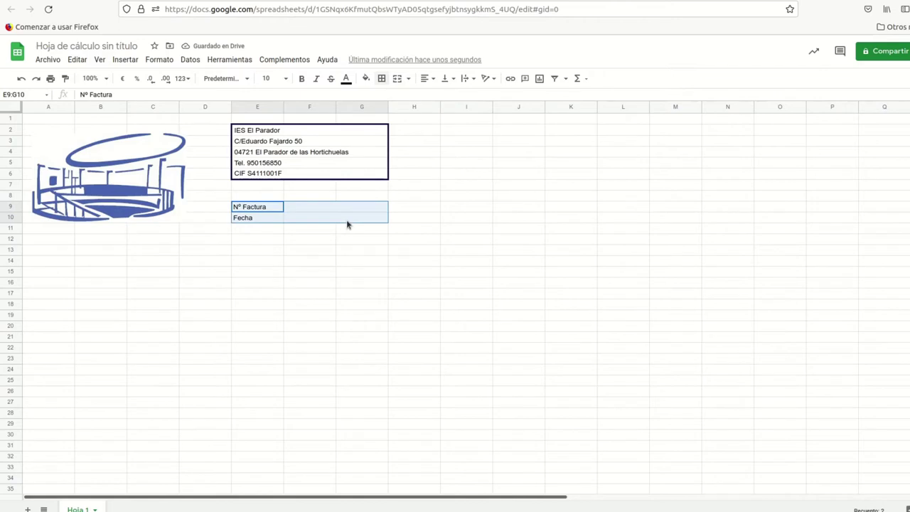
pyautogui.click(380, 79)
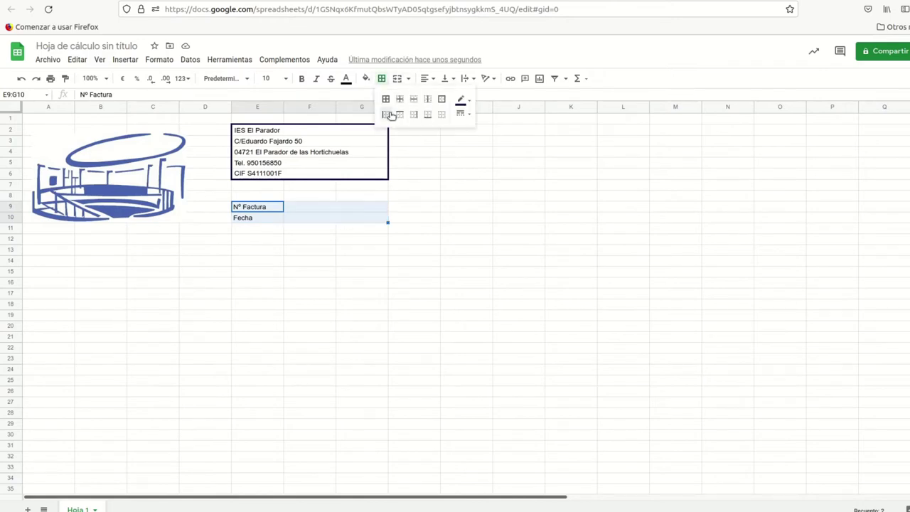
pyautogui.click(442, 99)
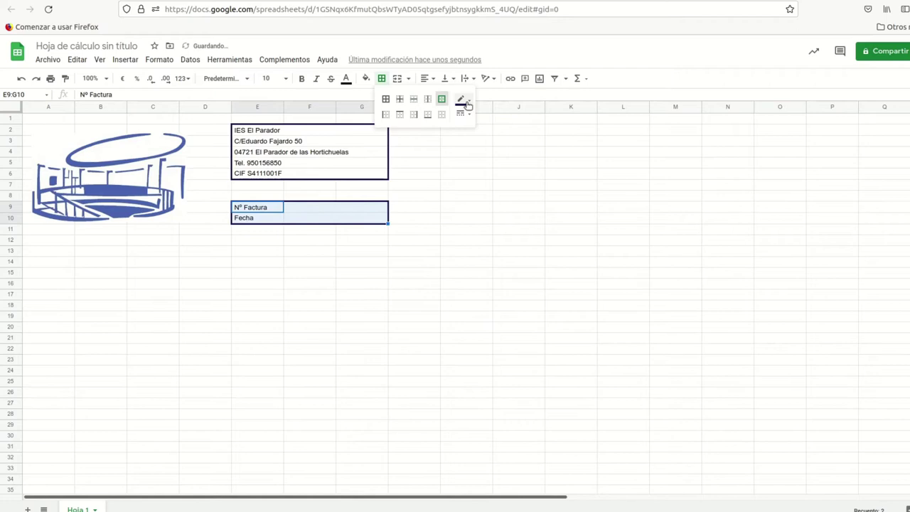
pyautogui.click(367, 241)
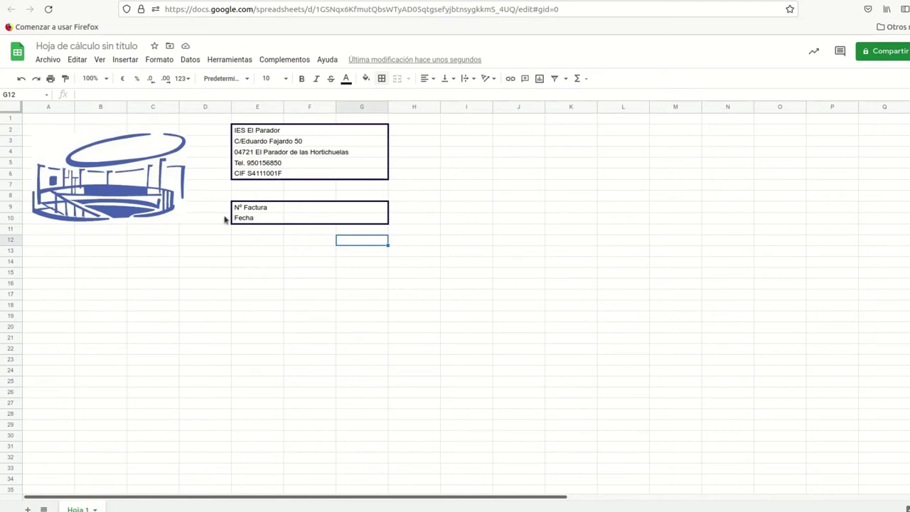
pyautogui.moveTo(34, 243); pyautogui.dragTo(173, 276)
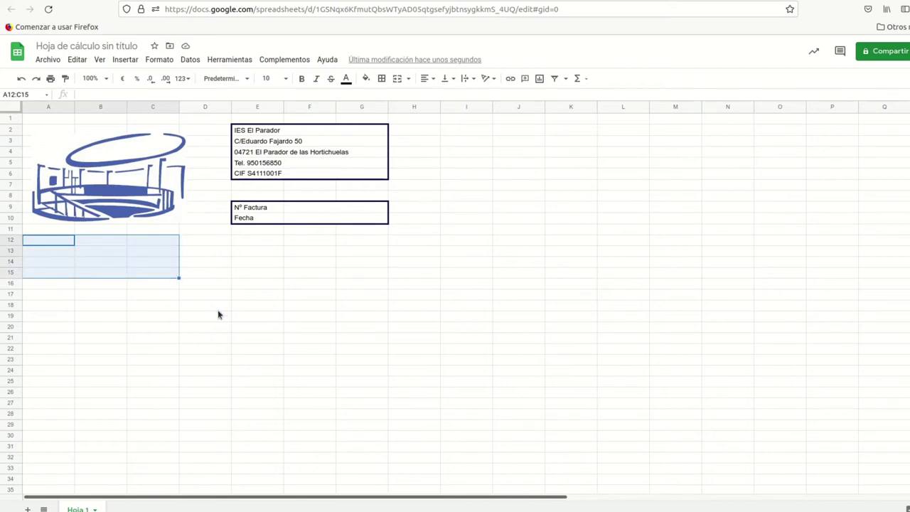
# Step: Merge rows 12–15 horizontally across columns A to C
pyautogui.click(161, 60)
pyautogui.moveTo(188, 247)
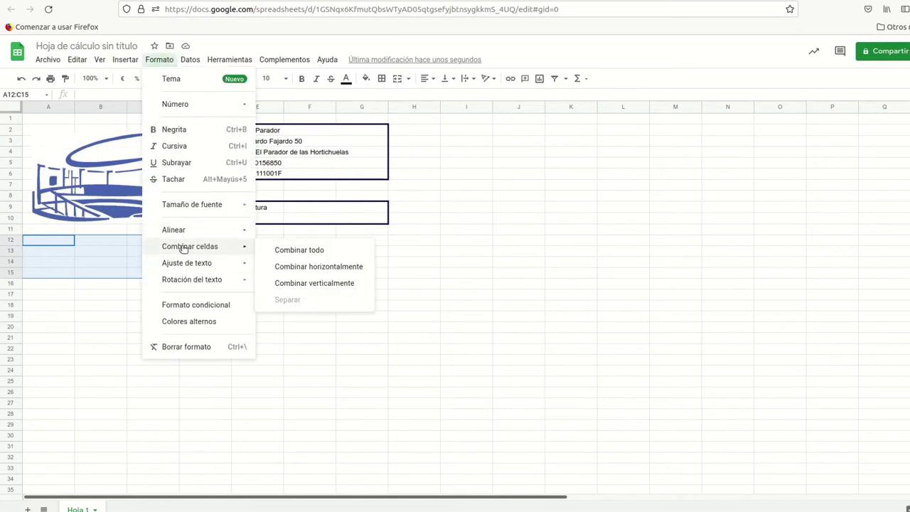
pyautogui.click(327, 267)
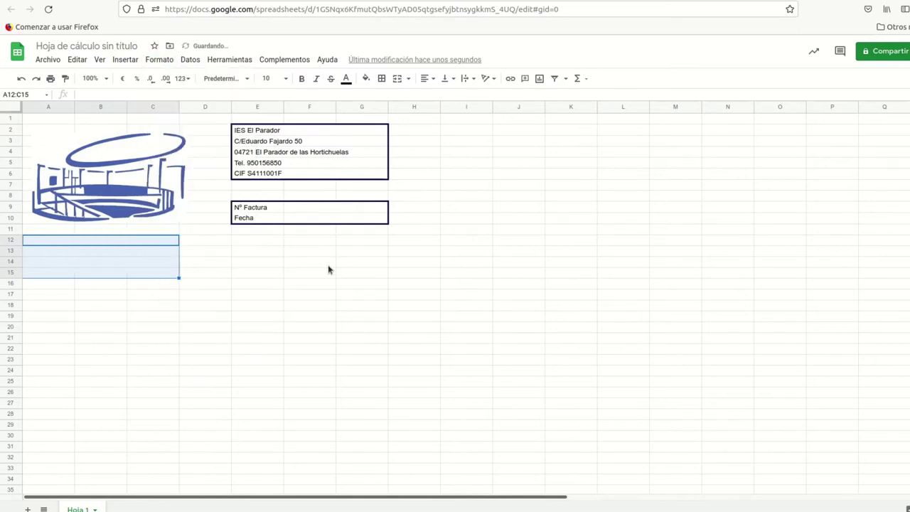
# Step: Outline A12:C15 with an outer border and check each merged row
pyautogui.click(382, 79)
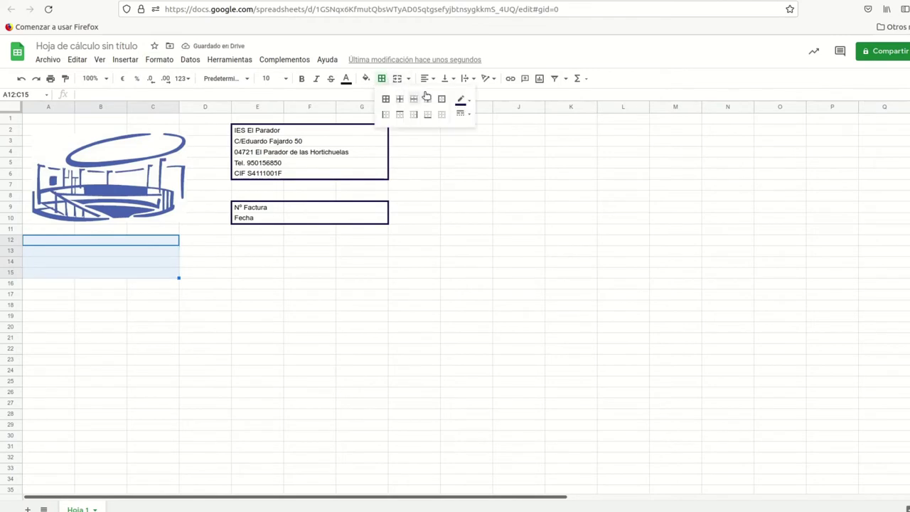
pyautogui.click(441, 98)
pyautogui.click(212, 259)
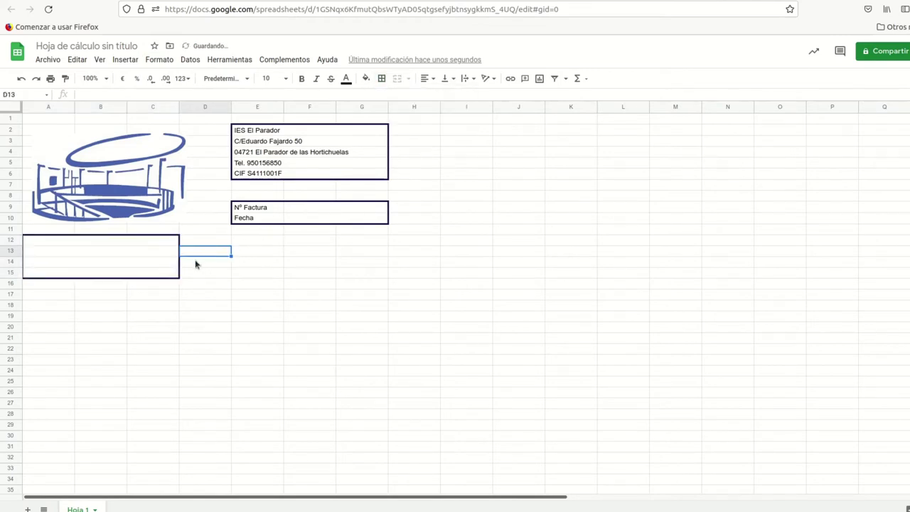
pyautogui.click(136, 246)
pyautogui.click(135, 253)
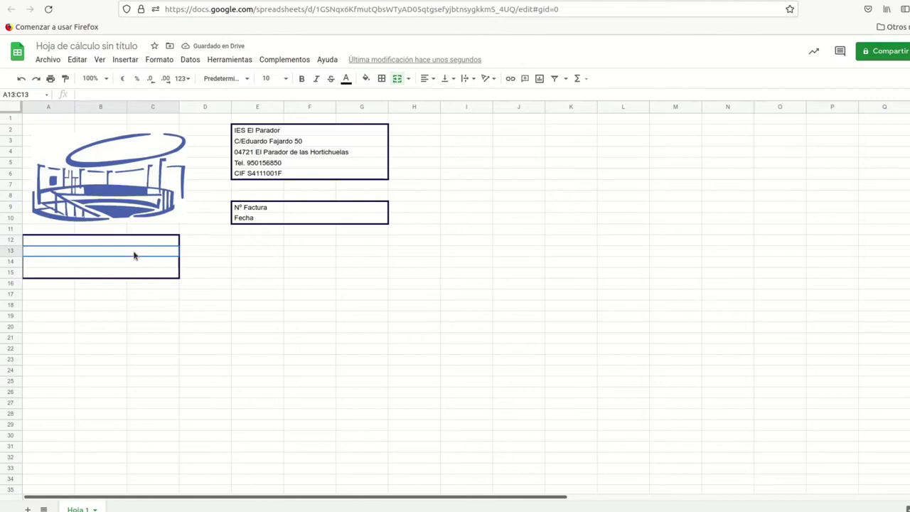
pyautogui.click(134, 262)
pyautogui.click(141, 271)
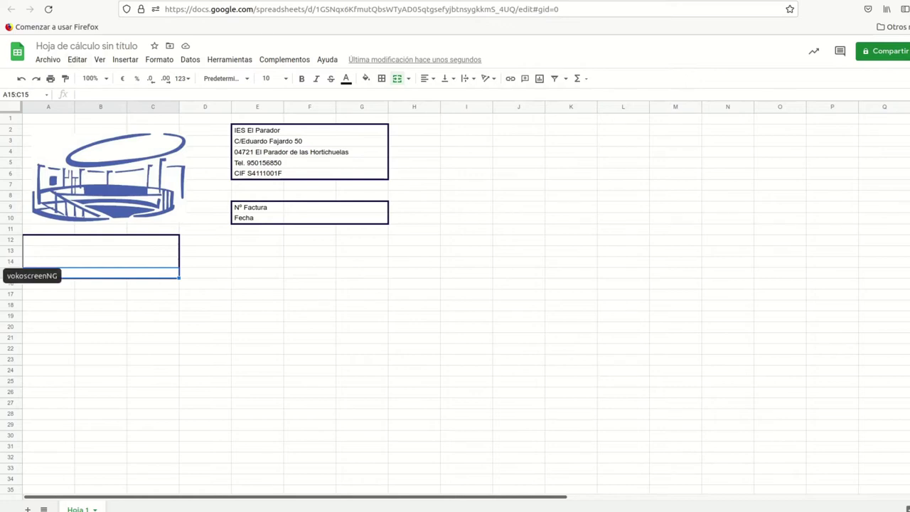
pyautogui.scroll(-4, 194, 261)
pyautogui.click(205, 227)
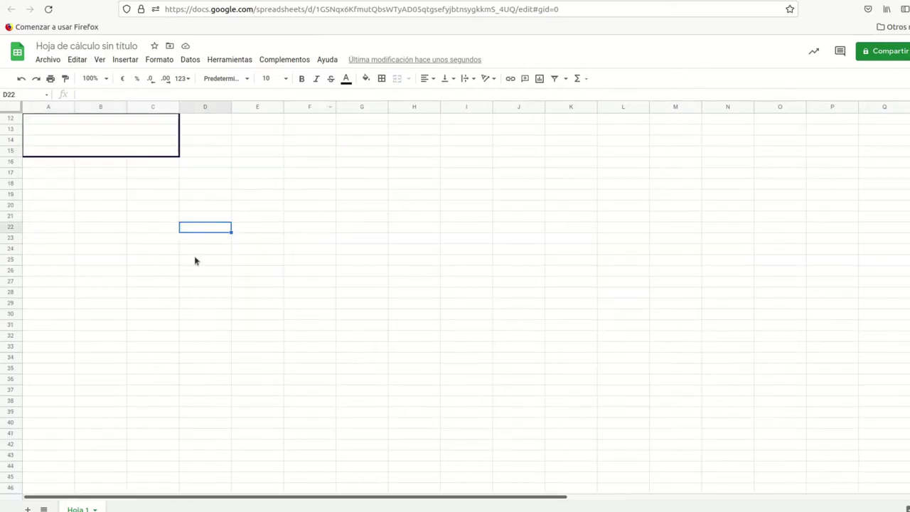
# Step: Frame A20:G45 with an outer border
pyautogui.click(34, 207)
pyautogui.moveTo(35, 210); pyautogui.dragTo(367, 481)
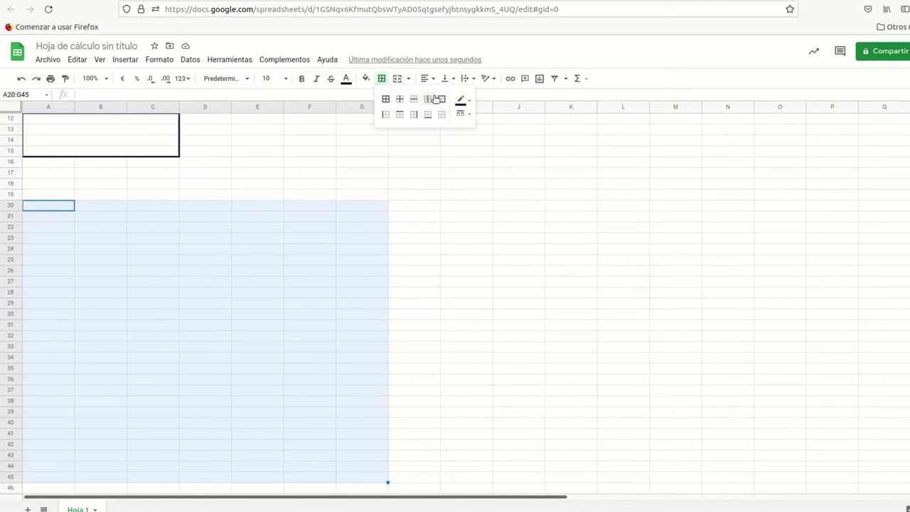
pyautogui.click(442, 99)
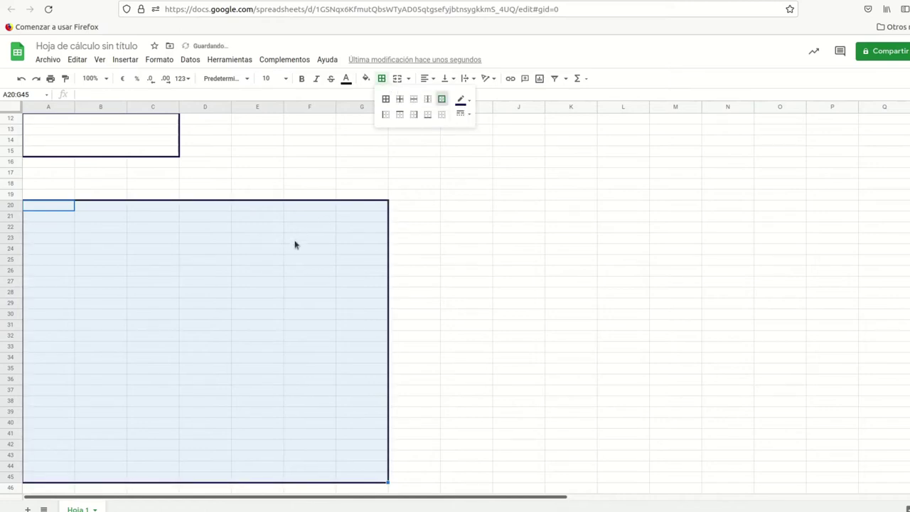
pyautogui.click(273, 229)
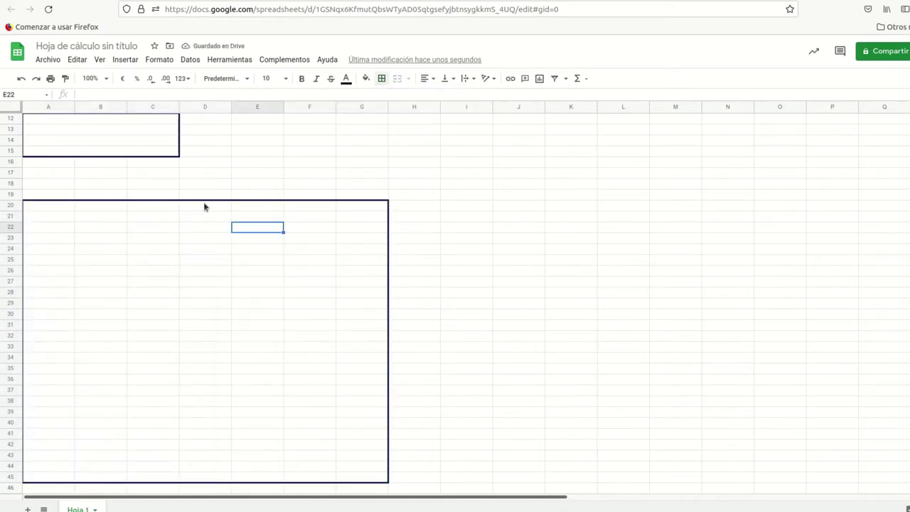
# Step: Inspect the column layout of row 20 and select A20:D42
pyautogui.moveTo(201, 211); pyautogui.dragTo(40, 209)
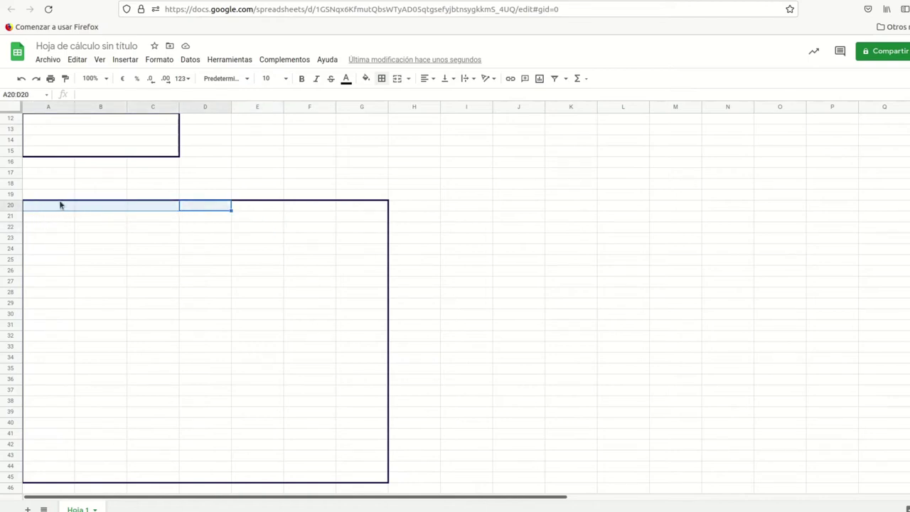
pyautogui.click(262, 211)
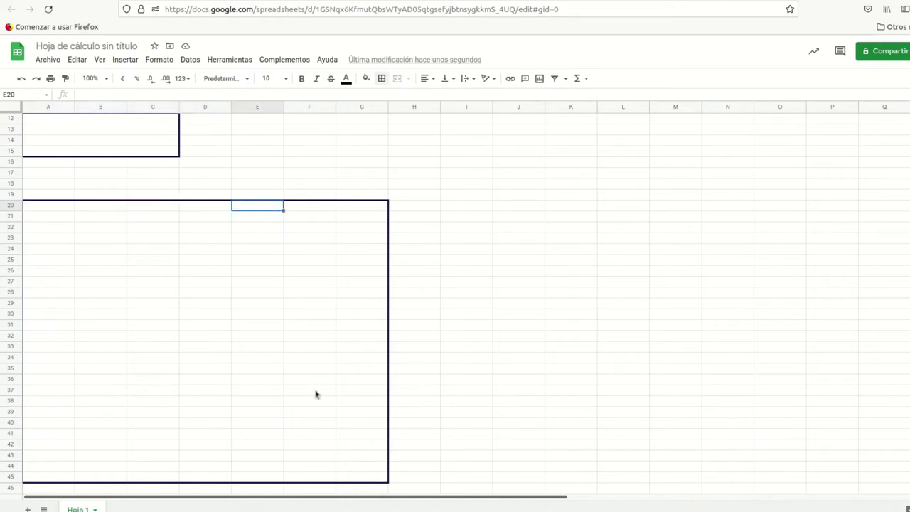
pyautogui.click(307, 207)
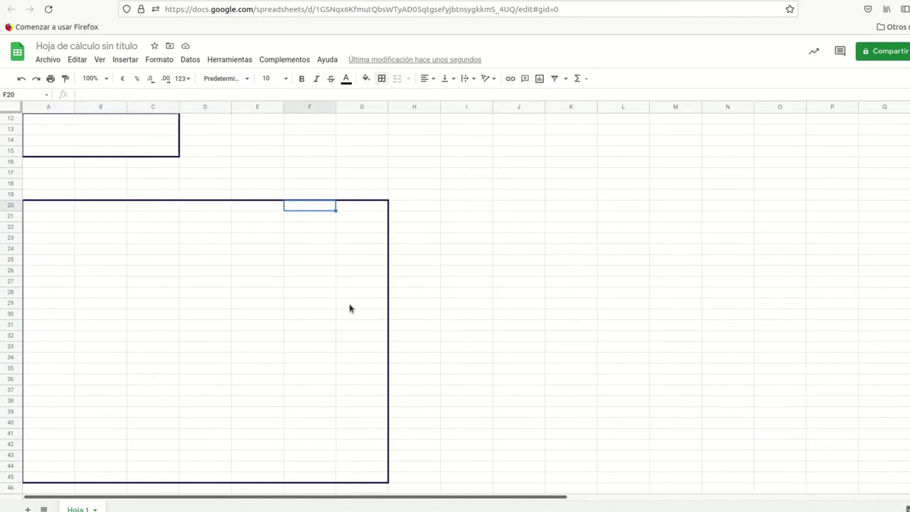
pyautogui.click(361, 209)
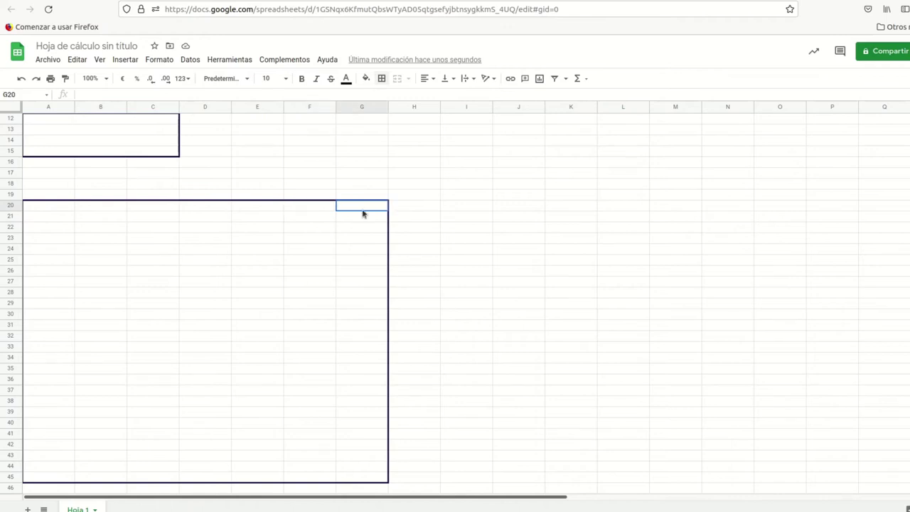
pyautogui.click(259, 212)
pyautogui.click(315, 208)
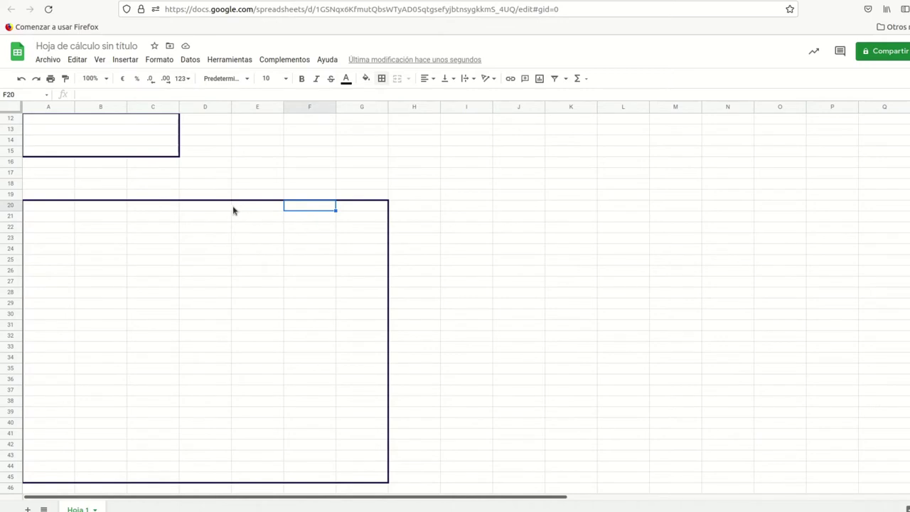
pyautogui.moveTo(47, 208); pyautogui.dragTo(202, 209)
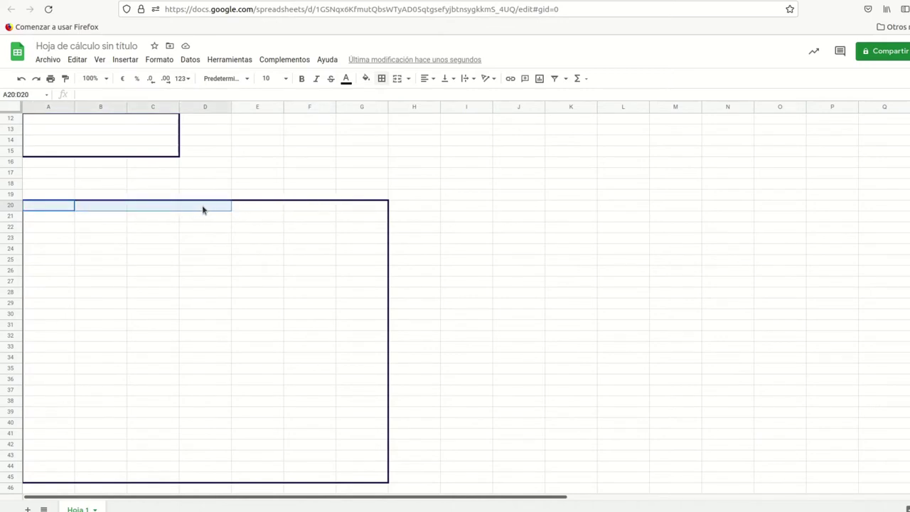
pyautogui.moveTo(203, 210); pyautogui.dragTo(199, 446)
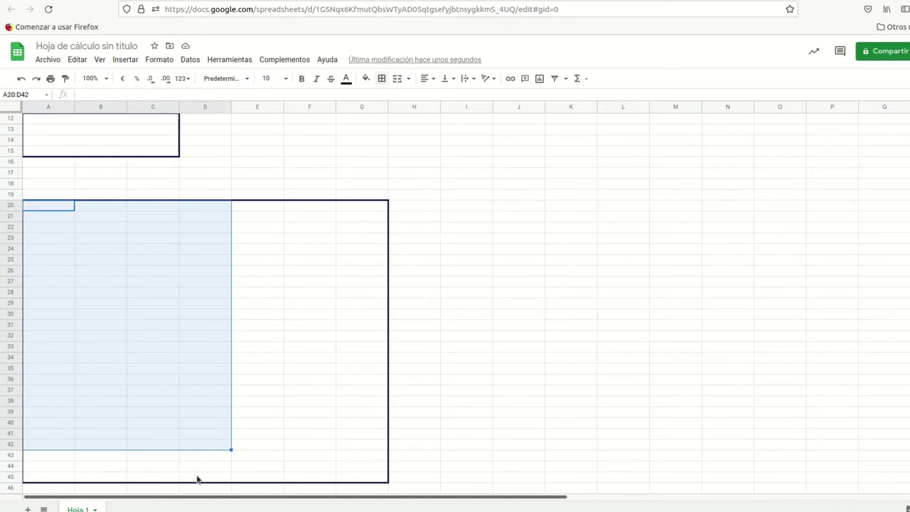
# Step: Merge columns A–D horizontally in each of rows 20–42
pyautogui.click(157, 61)
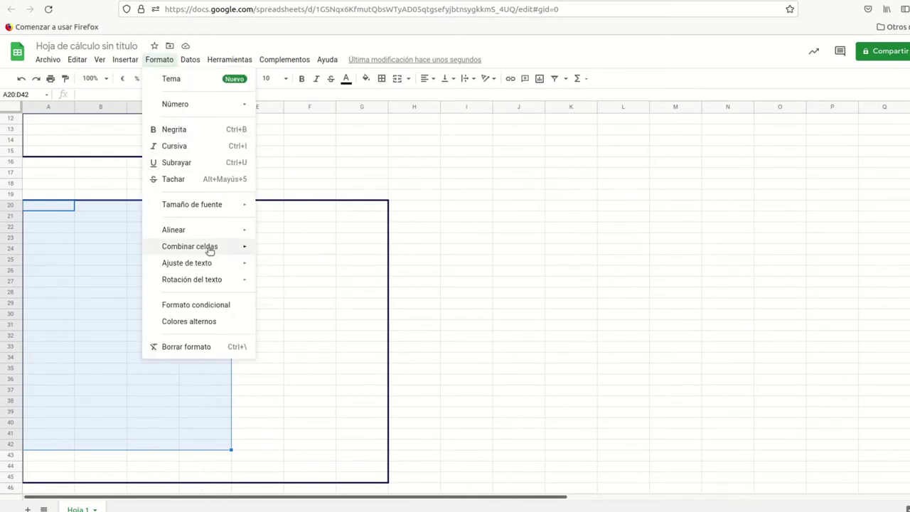
pyautogui.moveTo(210, 248)
pyautogui.click(293, 271)
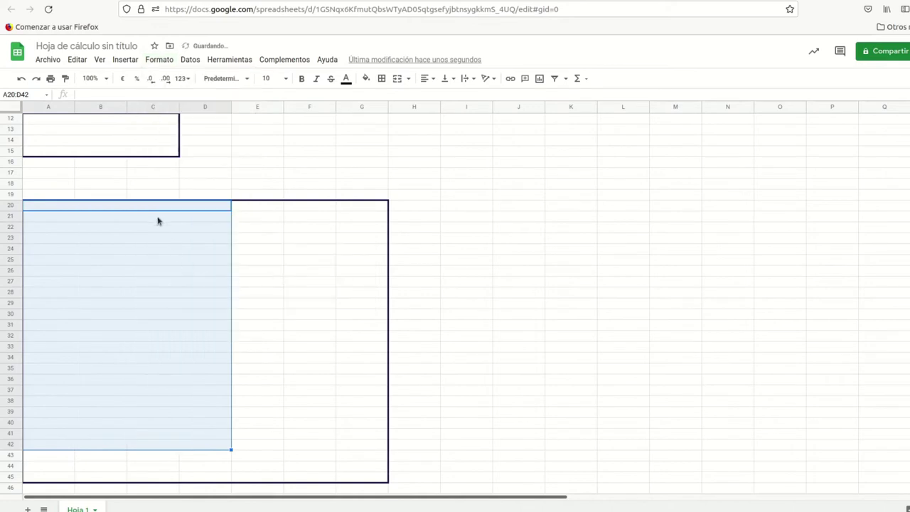
pyautogui.click(160, 220)
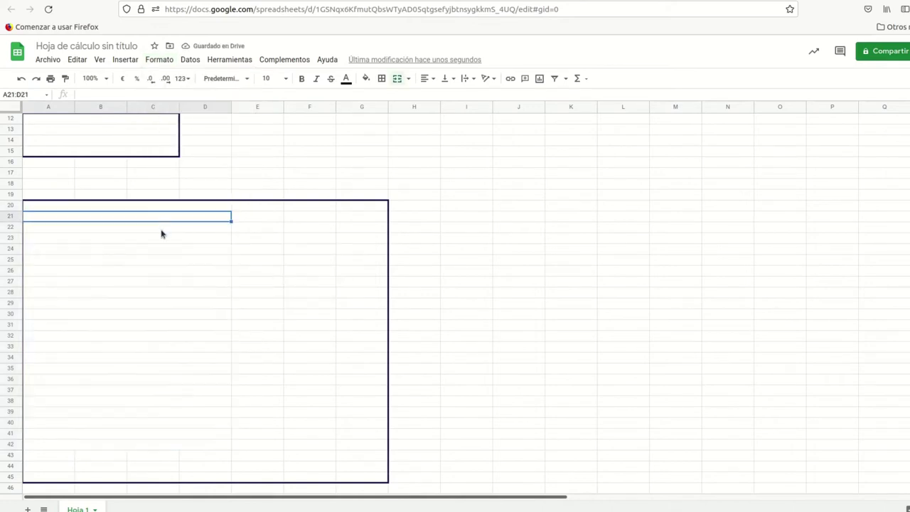
# Step: Type the headers PRODUCTO, PRECIO, CANTIDAD and IMPORTE across row 20
pyautogui.click(157, 209)
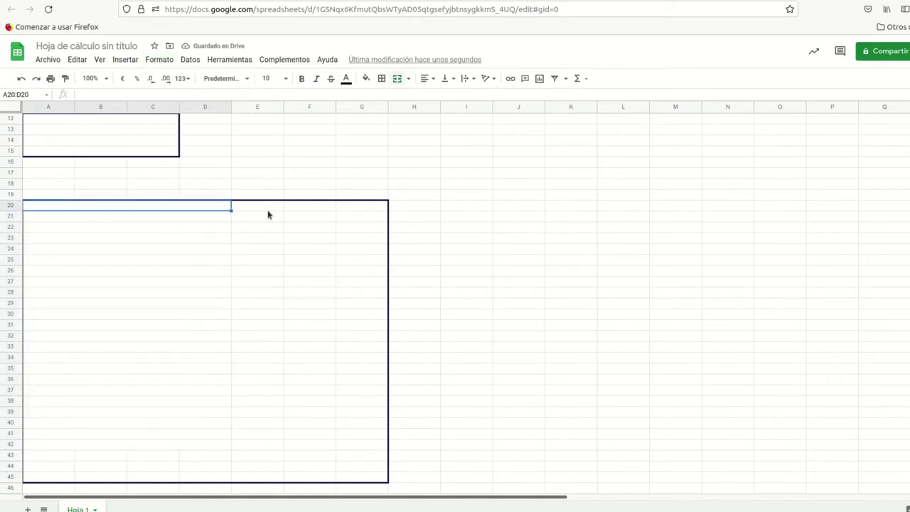
pyautogui.write('PRODUCTO')
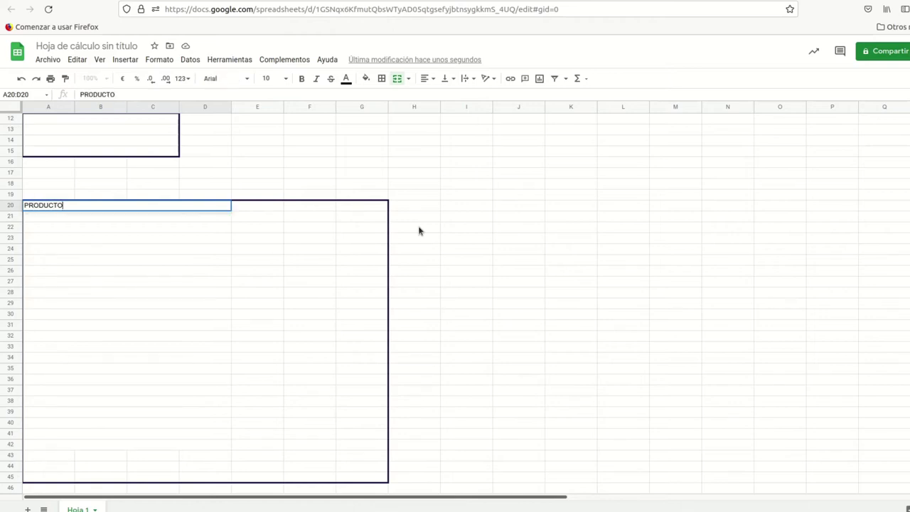
pyautogui.press('Tab')
pyautogui.write('PRECIO')
pyautogui.press('Tab')
pyautogui.write('CANTIDAD')
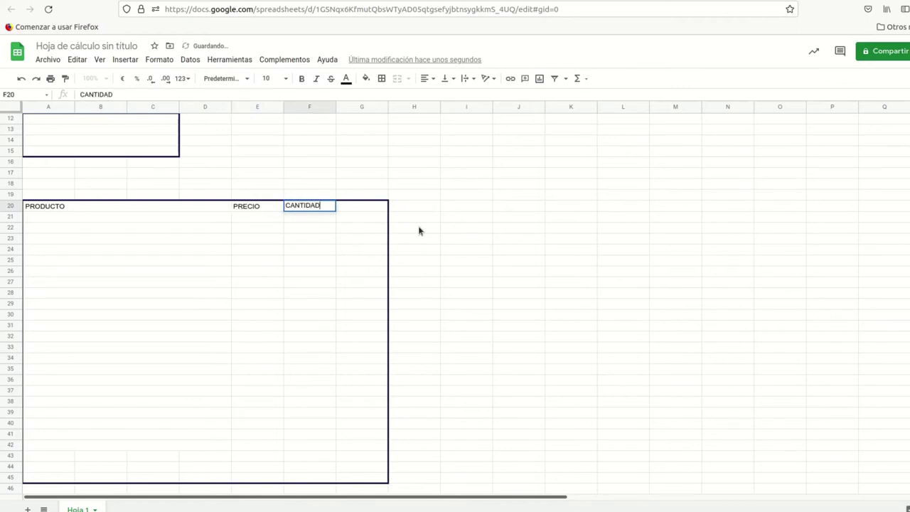
pyautogui.press('Tab')
pyautogui.write('IMPO')
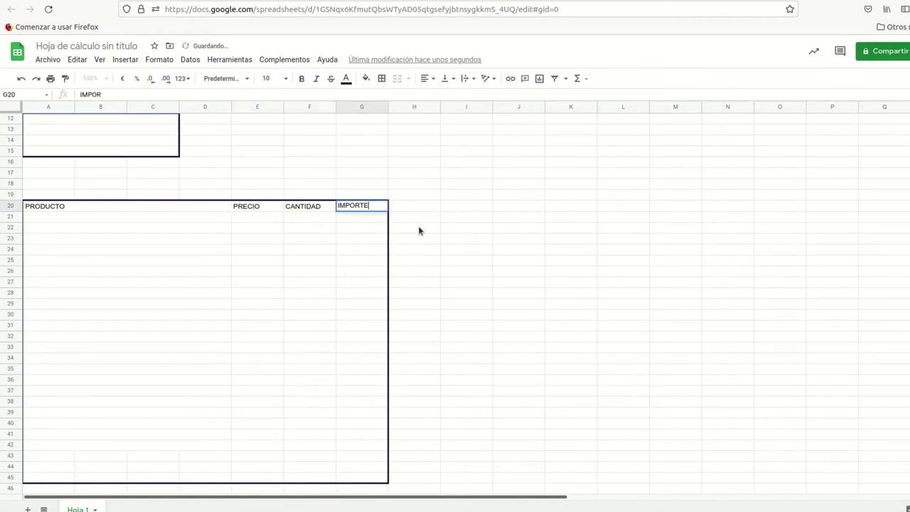
pyautogui.click(100, 254)
# Step: Centre the A20:G20 header labels and fill the row dark navy
pyautogui.moveTo(89, 208); pyautogui.dragTo(362, 208)
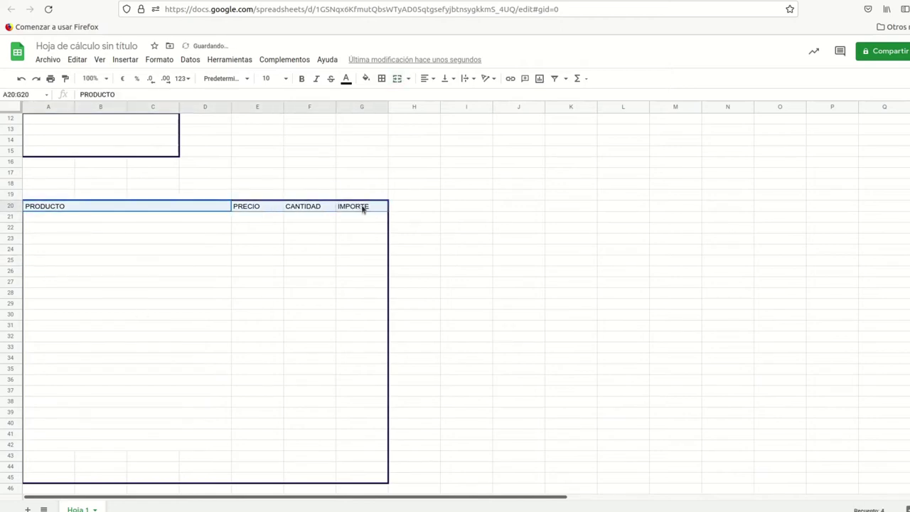
pyautogui.click(428, 79)
pyautogui.click(438, 96)
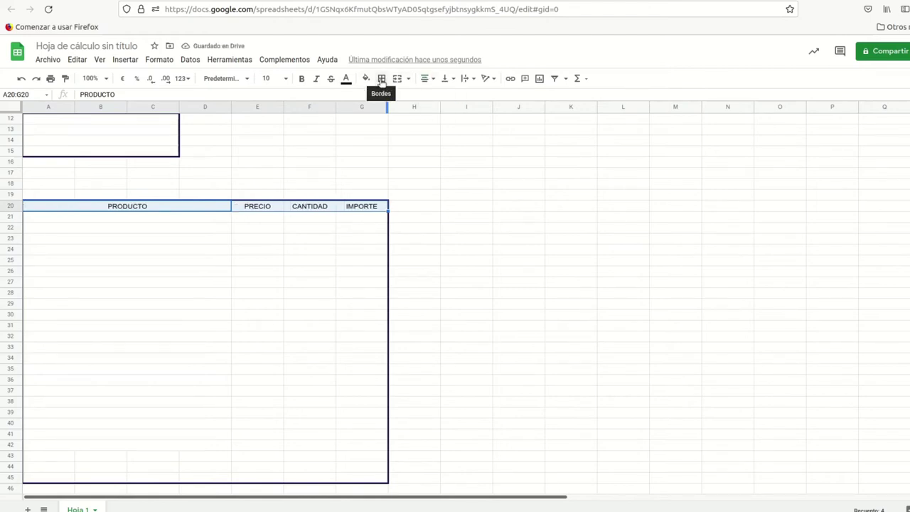
pyautogui.click(366, 78)
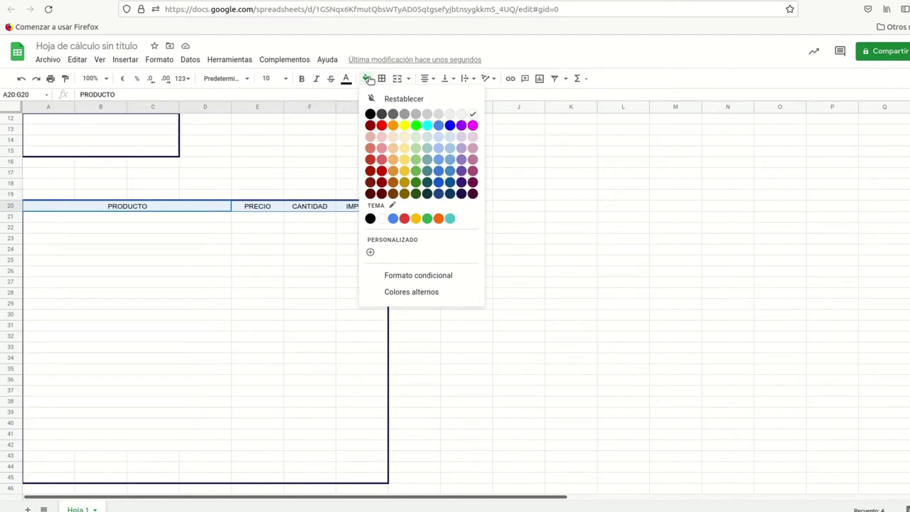
pyautogui.click(460, 194)
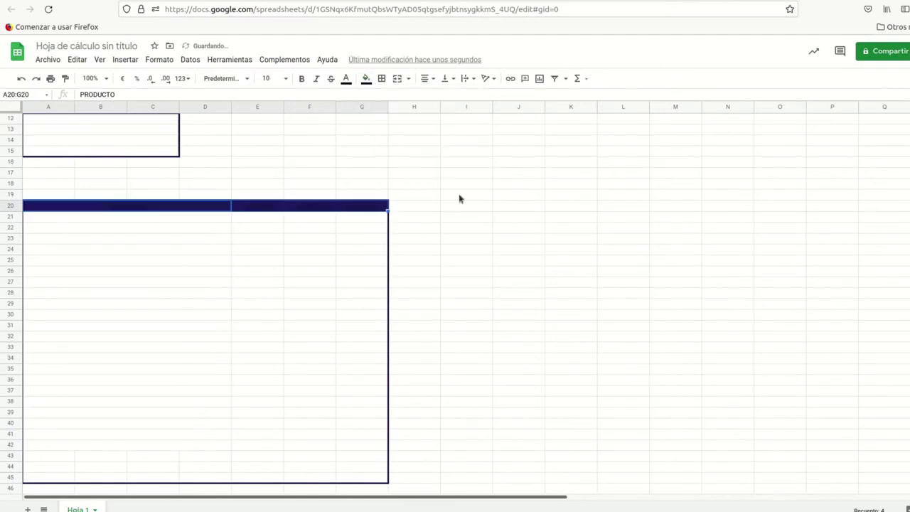
# Step: Make the header text white and bold
pyautogui.click(347, 78)
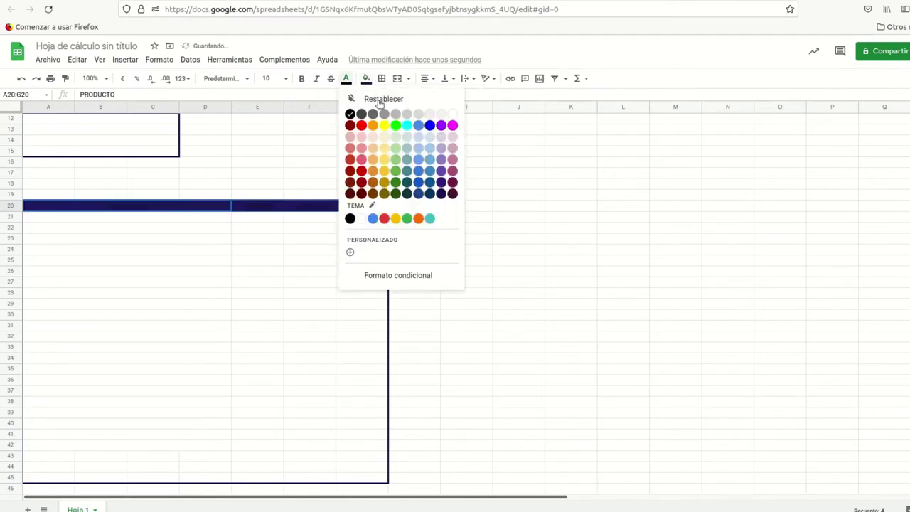
pyautogui.click(453, 113)
pyautogui.click(302, 79)
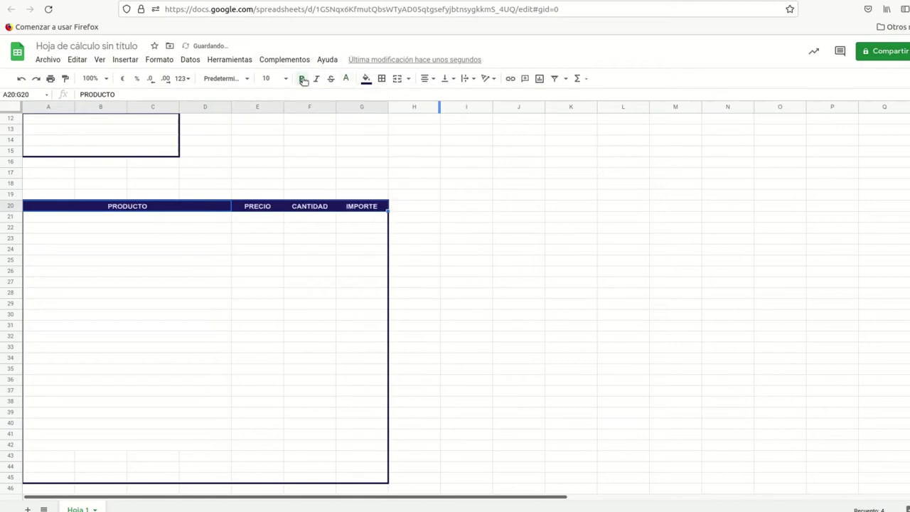
pyautogui.click(274, 240)
pyautogui.scroll(-3, 293, 268)
pyautogui.scroll(4, 292, 268)
pyautogui.scroll(-2, 293, 268)
pyautogui.click(371, 139)
# Step: Add vertical borders between columns in A21:G42 and a bottom border under row 42
pyautogui.moveTo(121, 158); pyautogui.dragTo(377, 386)
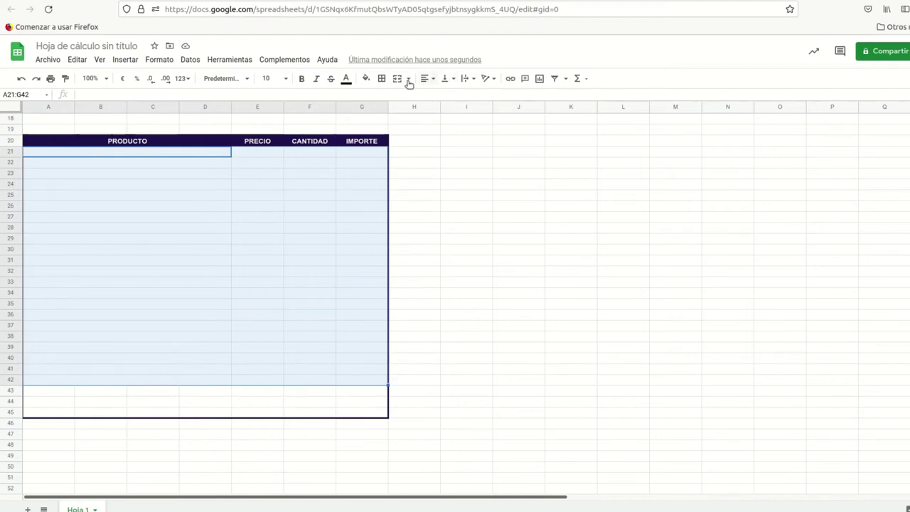
pyautogui.click(381, 78)
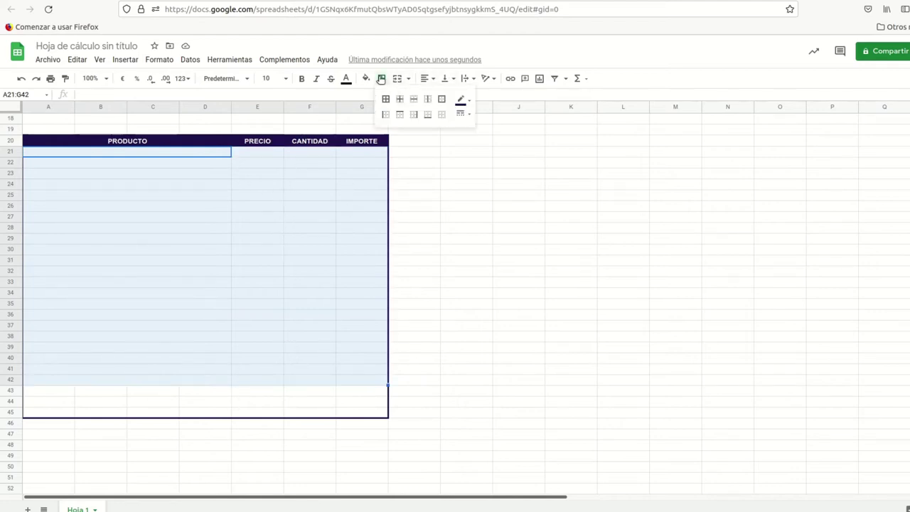
pyautogui.click(428, 99)
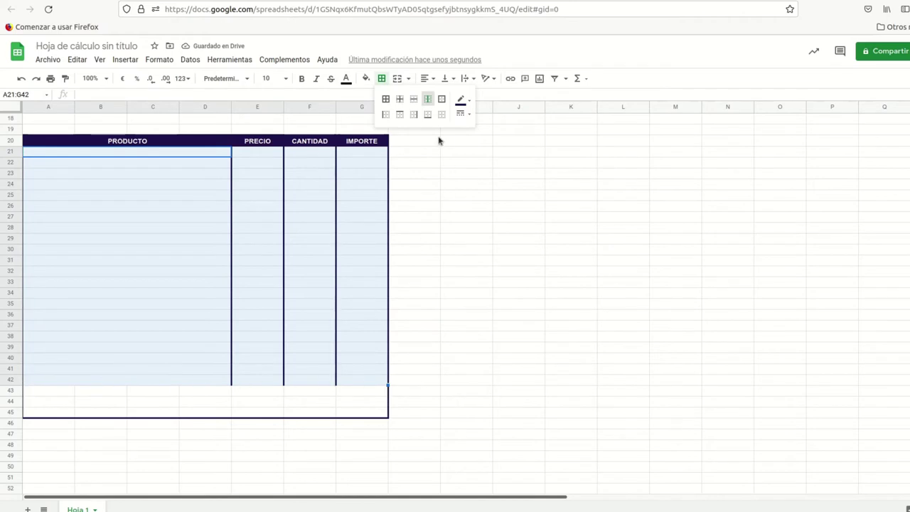
pyautogui.click(427, 115)
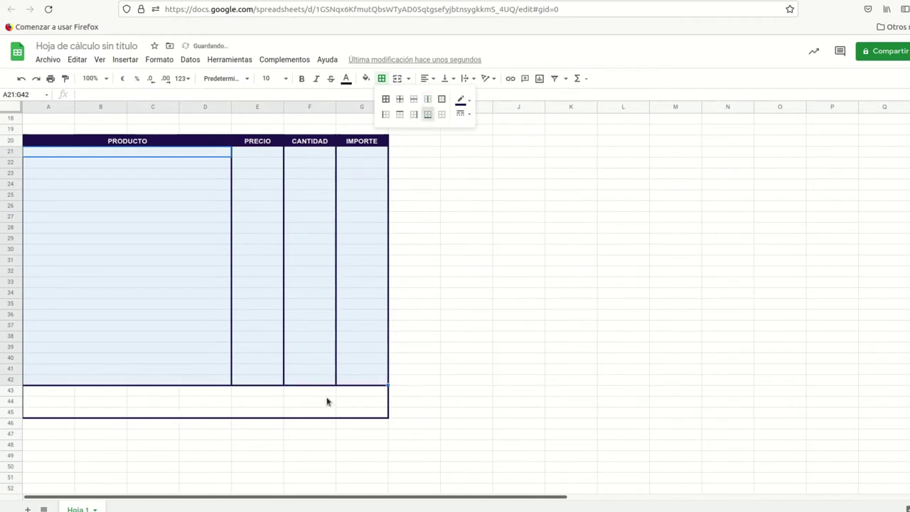
pyautogui.click(206, 165)
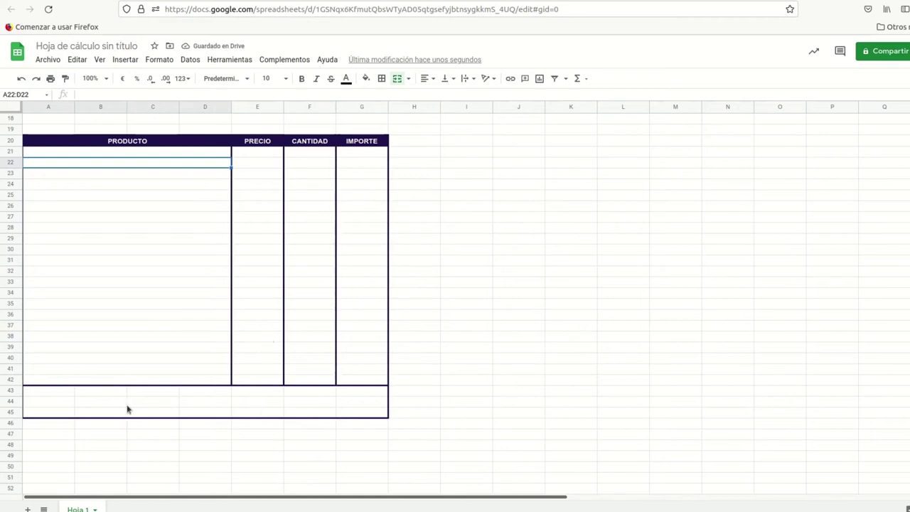
pyautogui.moveTo(59, 390); pyautogui.dragTo(307, 398)
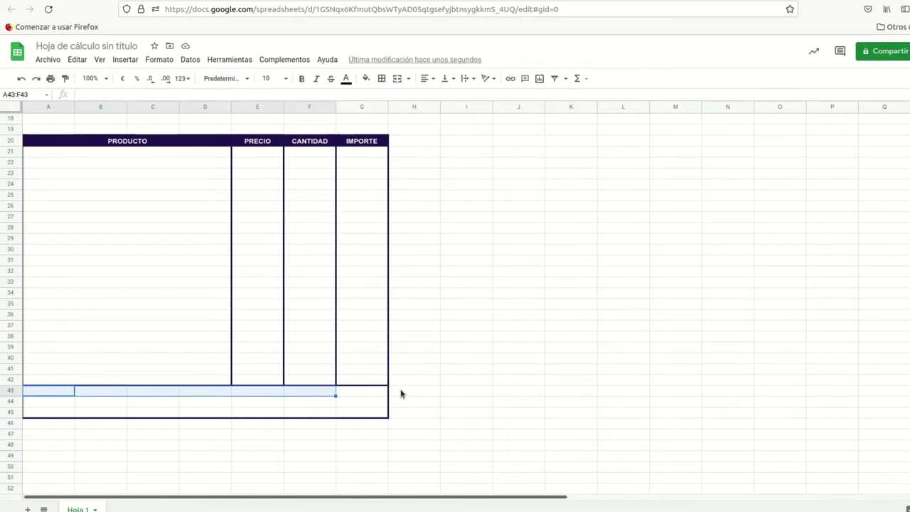
# Step: Merge A43:F45 horizontally and add a right border dividing it from column G
pyautogui.hotkey('shift', 'Down')
pyautogui.hotkey('shift', 'Down')
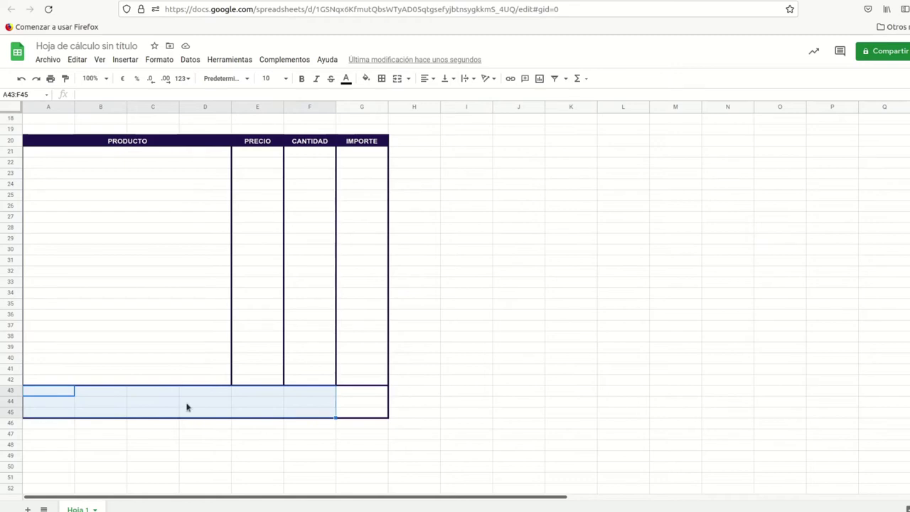
pyautogui.click(159, 60)
pyautogui.moveTo(235, 249)
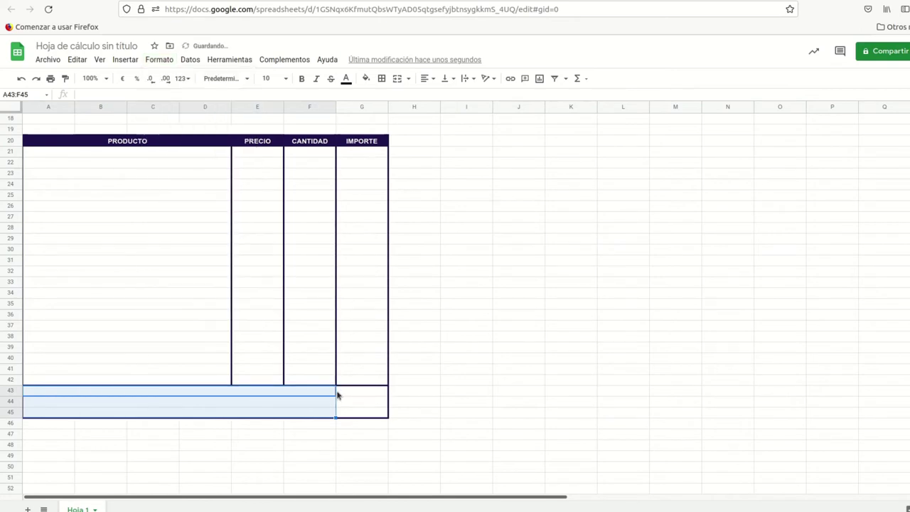
pyautogui.click(381, 79)
pyautogui.click(414, 116)
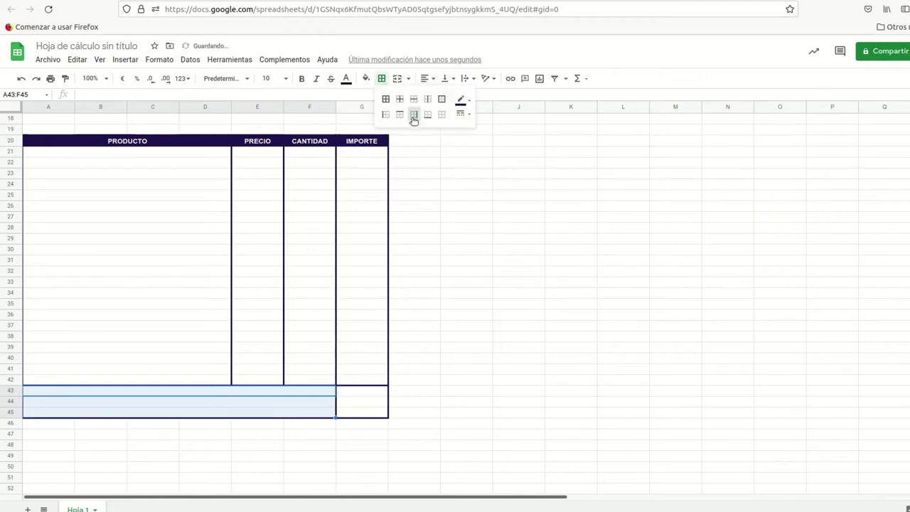
pyautogui.click(350, 239)
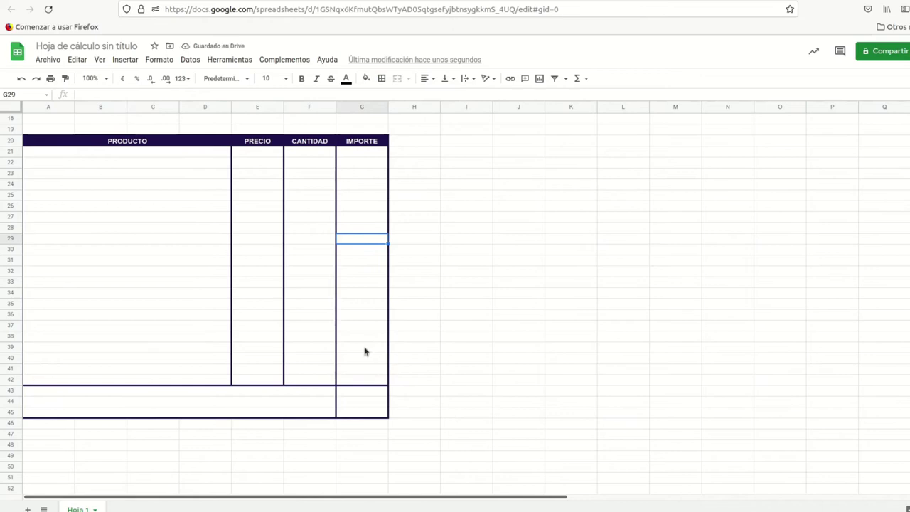
pyautogui.scroll(2, 364, 351)
pyautogui.scroll(-4, 366, 352)
pyautogui.moveTo(113, 324); pyautogui.dragTo(345, 343)
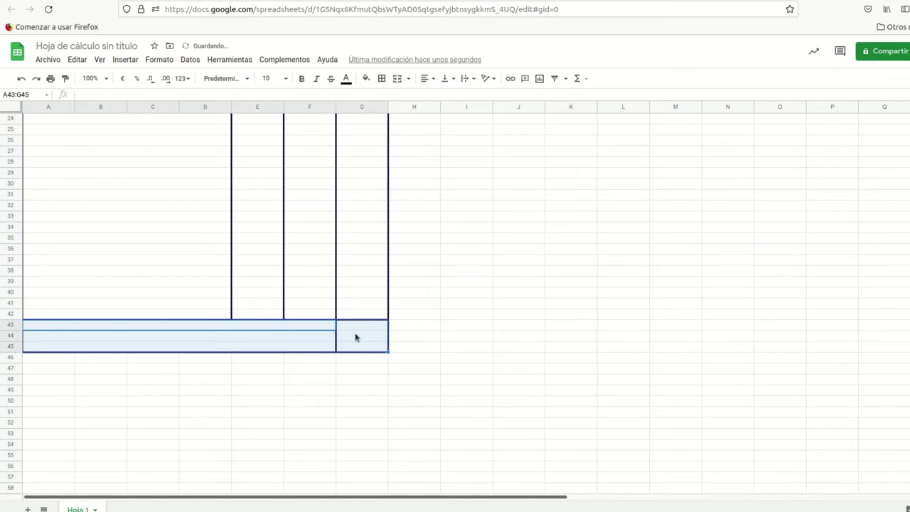
# Step: Fill the summary area A43:G45 with light grey
pyautogui.click(366, 77)
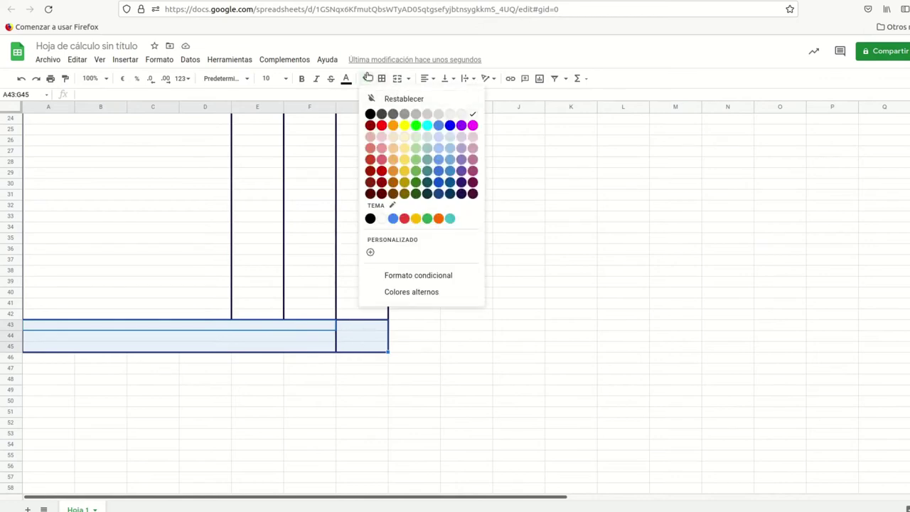
pyautogui.click(448, 114)
pyautogui.scroll(2, 332, 346)
pyautogui.scroll(-2, 331, 346)
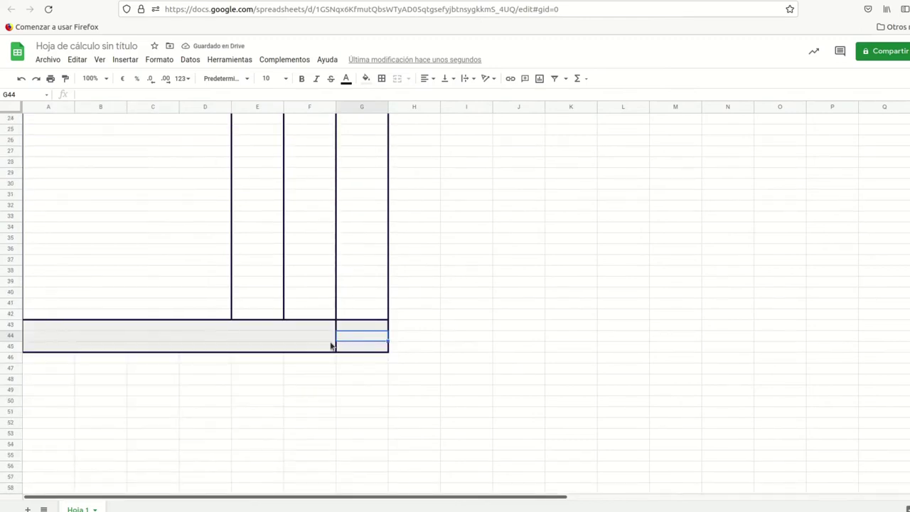
pyautogui.click(309, 339)
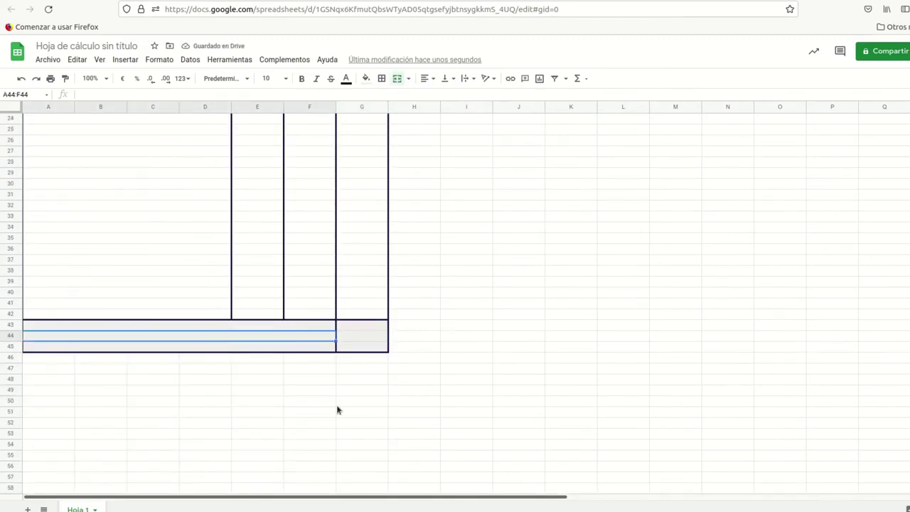
# Step: Enter the labels SUBTOTAL, IVA and TOTAL in rows 43–45
pyautogui.click(291, 329)
pyautogui.write('SUBTOTAL')
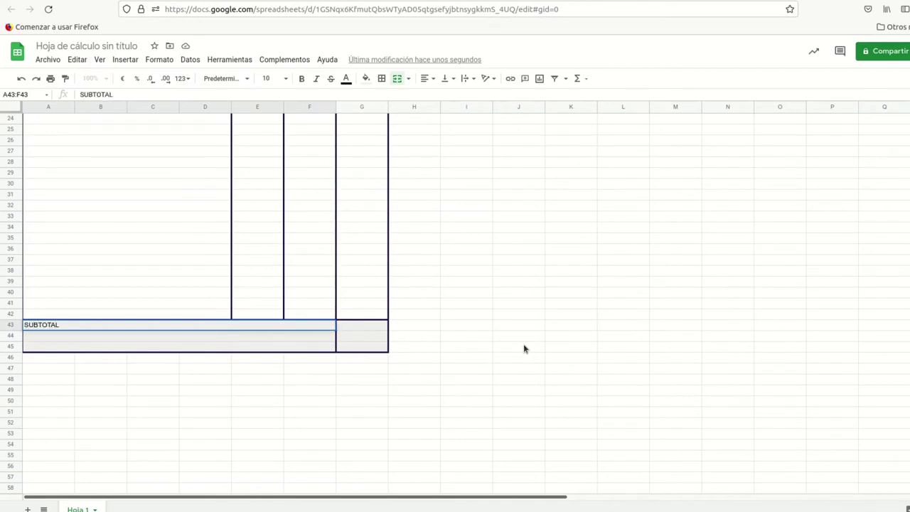
pyautogui.press('Return')
pyautogui.write('IVA')
pyautogui.press('Return')
pyautogui.write('TOTAL')
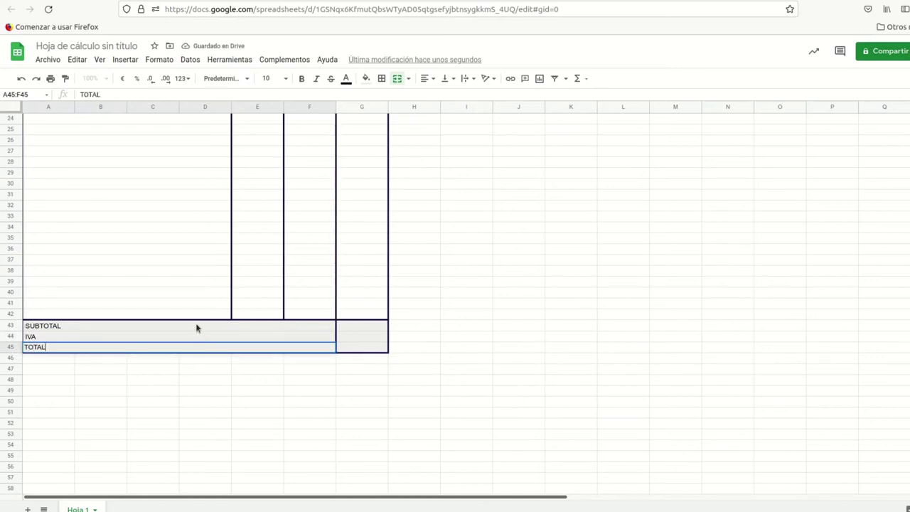
# Step: Right-align and bold the SUBTOTAL, IVA and TOTAL labels
pyautogui.moveTo(197, 328); pyautogui.dragTo(195, 346)
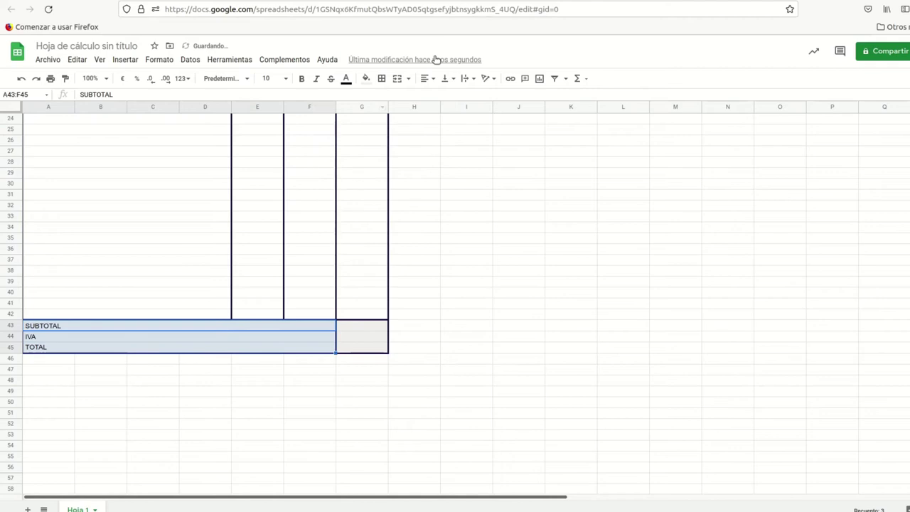
pyautogui.click(427, 80)
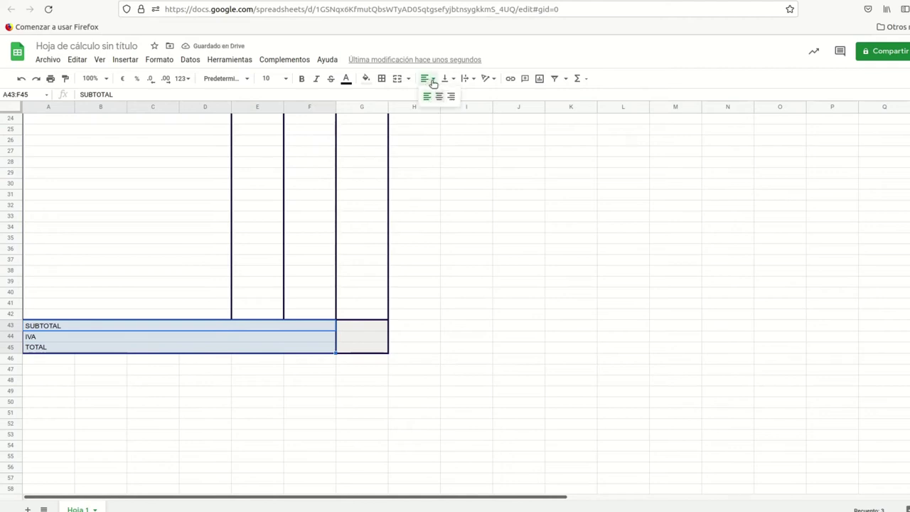
pyautogui.click(450, 97)
pyautogui.click(305, 79)
pyautogui.click(360, 327)
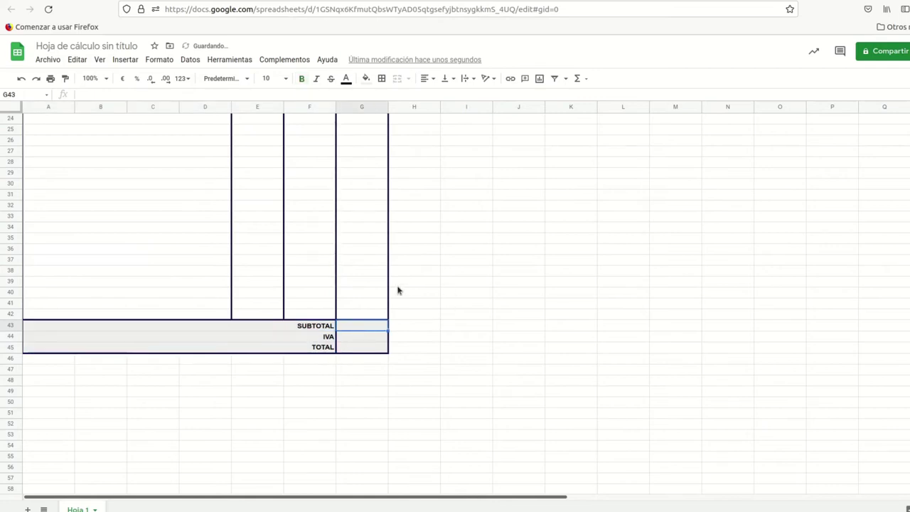
pyautogui.scroll(4, 362, 282)
# Step: Enter =E21*F21 in G21 to multiply PRECIO by CANTIDAD
pyautogui.scroll(-6, 361, 281)
pyautogui.scroll(6, 359, 283)
pyautogui.scroll(4, 357, 285)
pyautogui.scroll(-4, 355, 285)
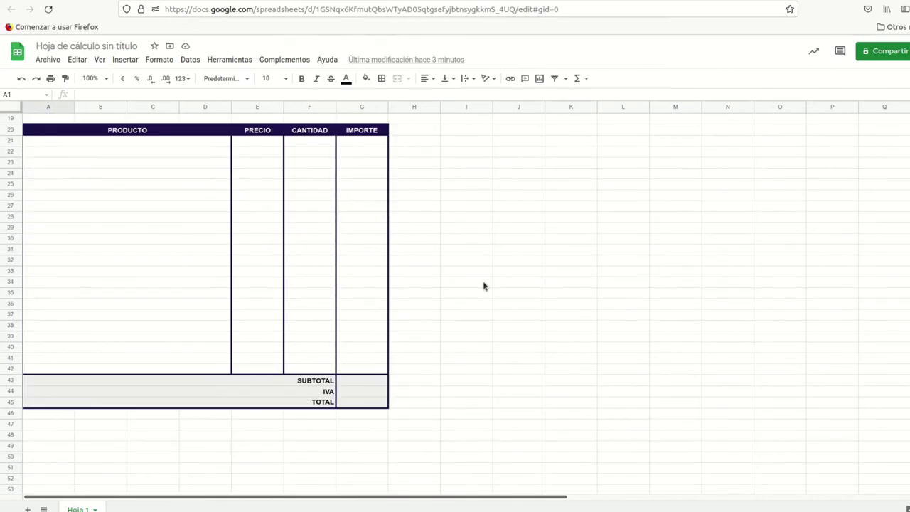
pyautogui.click(260, 146)
pyautogui.click(317, 147)
pyautogui.click(355, 146)
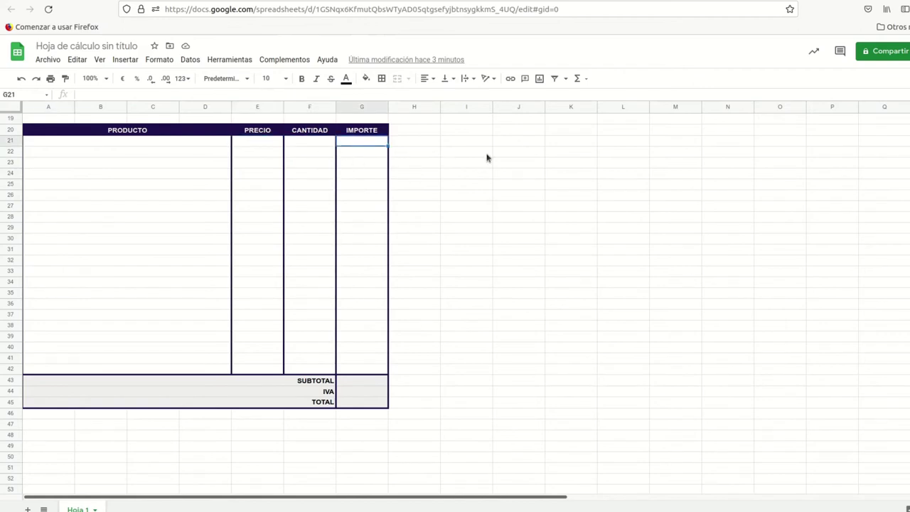
pyautogui.write('=')
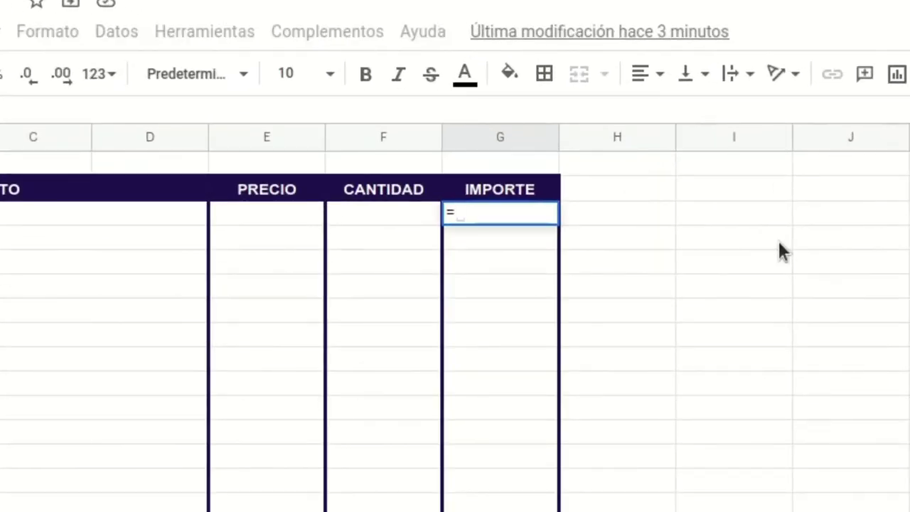
pyautogui.write('e')
pyautogui.press('BackSpace')
pyautogui.write('EW')
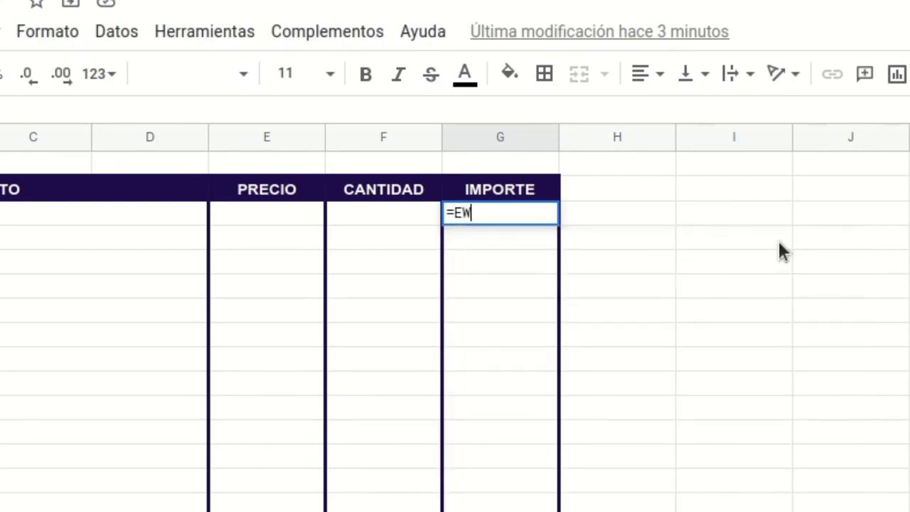
pyautogui.press('BackSpace')
pyautogui.write('21*F21')
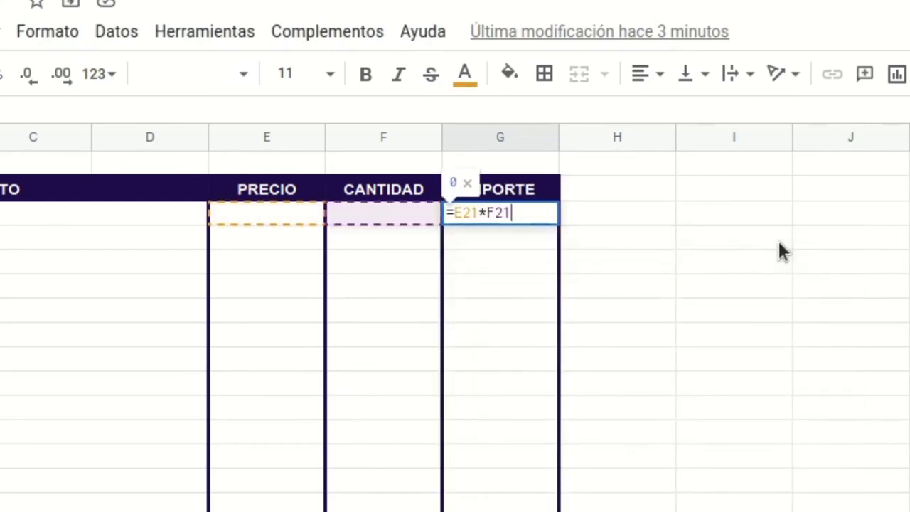
pyautogui.press('Return')
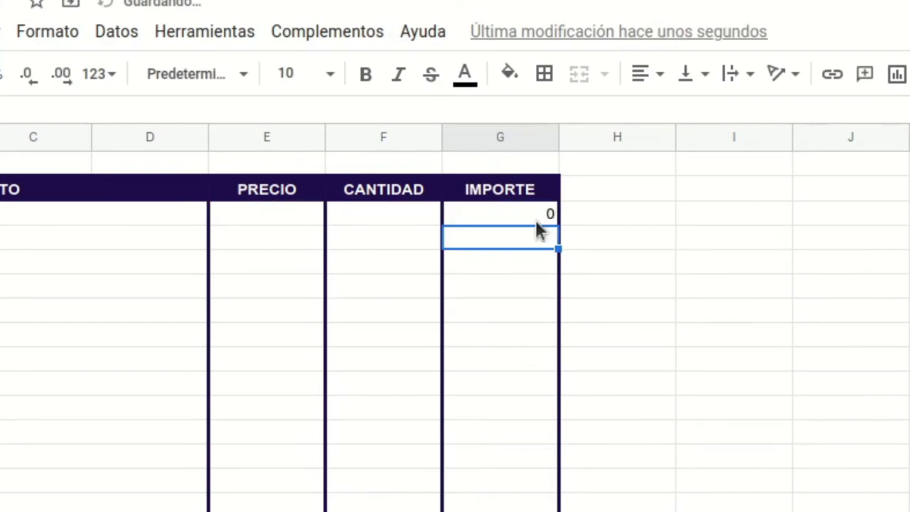
# Step: Fill the IMPORTE formula from G21 down through G42
pyautogui.click(544, 219)
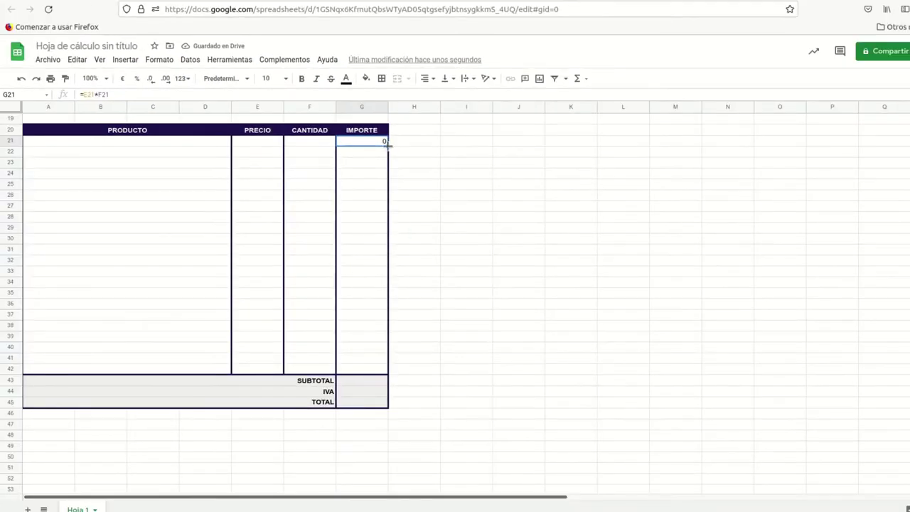
pyautogui.moveTo(388, 146); pyautogui.dragTo(374, 368)
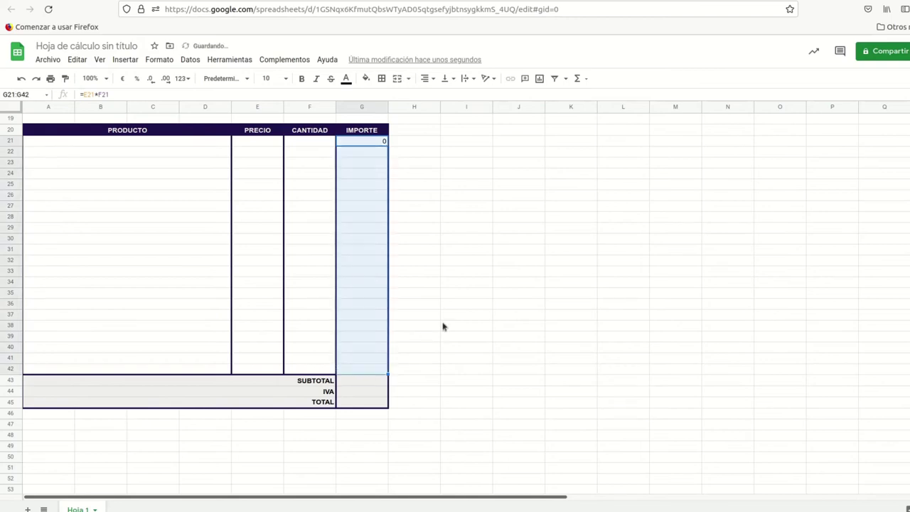
pyautogui.click(357, 381)
pyautogui.click(376, 357)
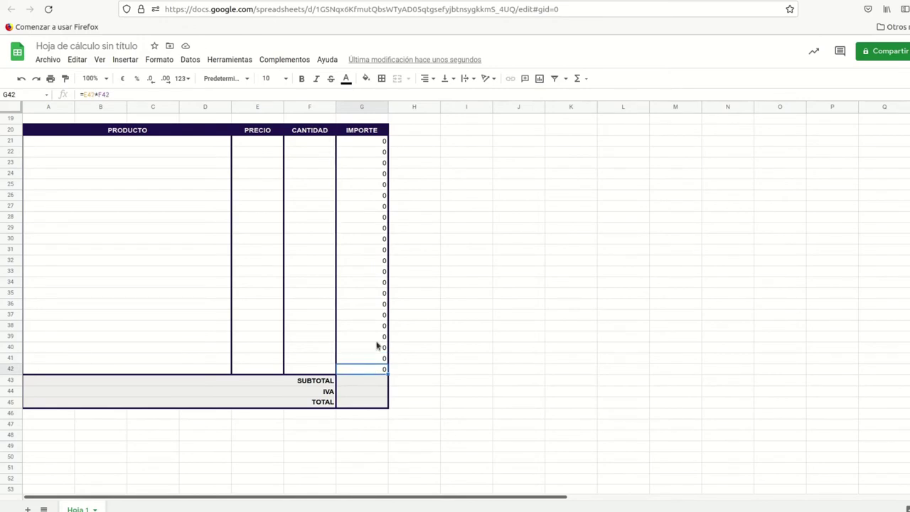
# Step: Add a bottom border under the last IMPORTE cell G42
pyautogui.click(381, 78)
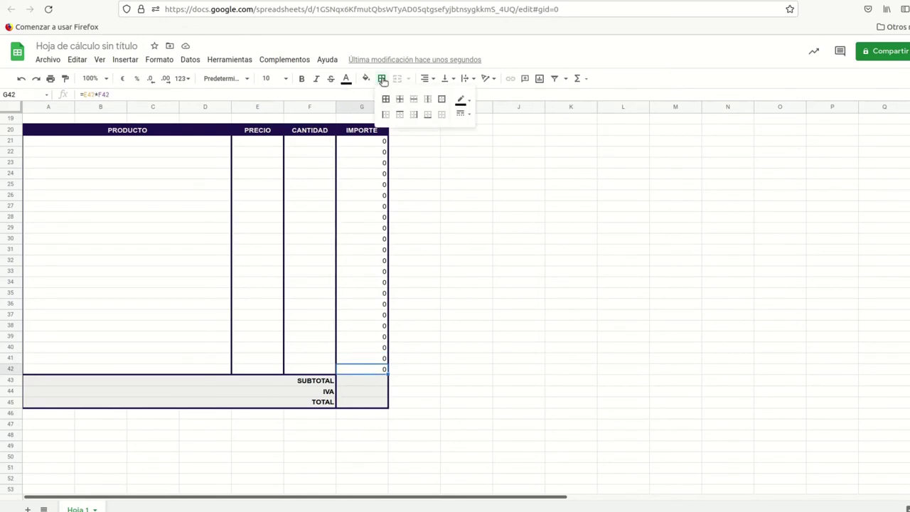
pyautogui.click(427, 115)
pyautogui.click(381, 361)
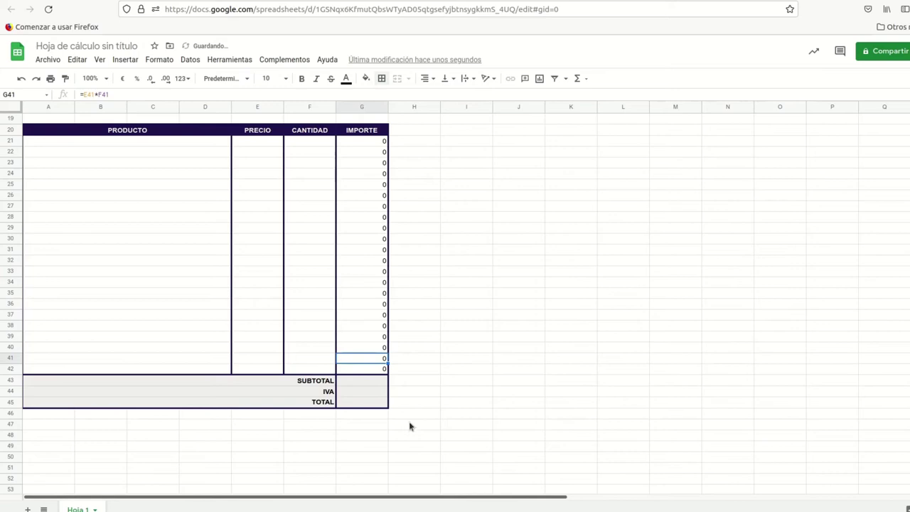
pyautogui.scroll(-2, 354, 264)
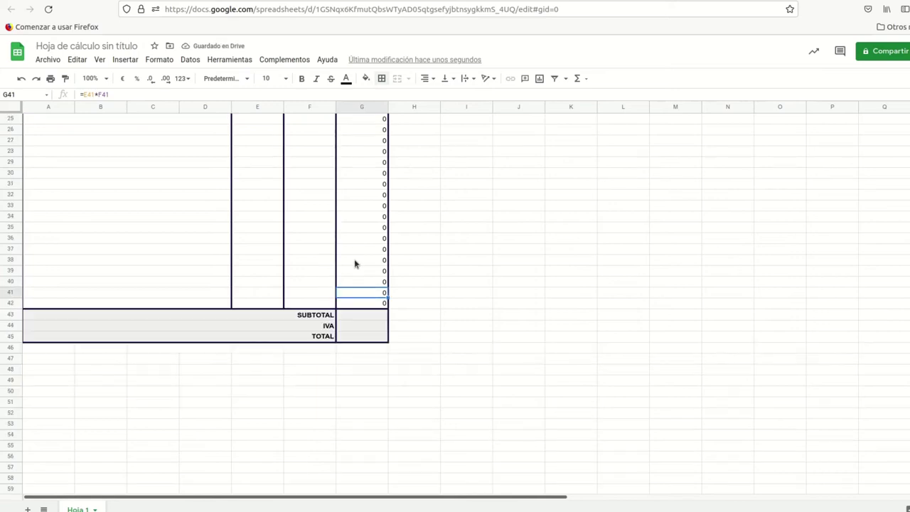
# Step: Set the SUBTOTAL cell G43 to =SUMA(G21:G42)
pyautogui.click(354, 318)
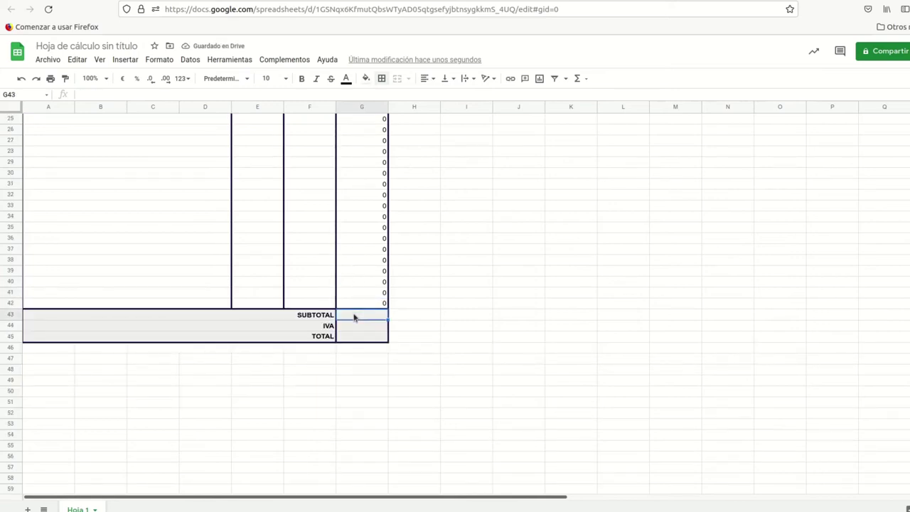
pyautogui.scroll(2, 369, 261)
pyautogui.moveTo(372, 145); pyautogui.dragTo(376, 370)
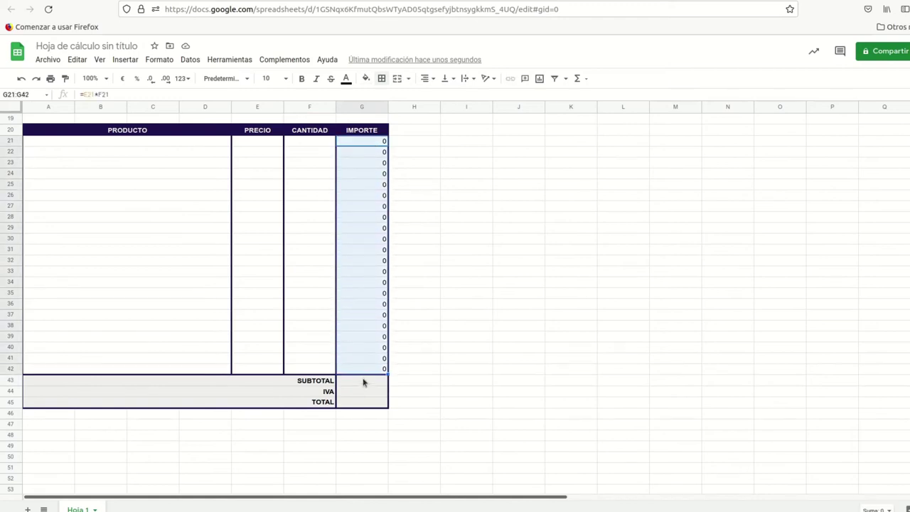
pyautogui.click(365, 381)
pyautogui.write('=SUMA')
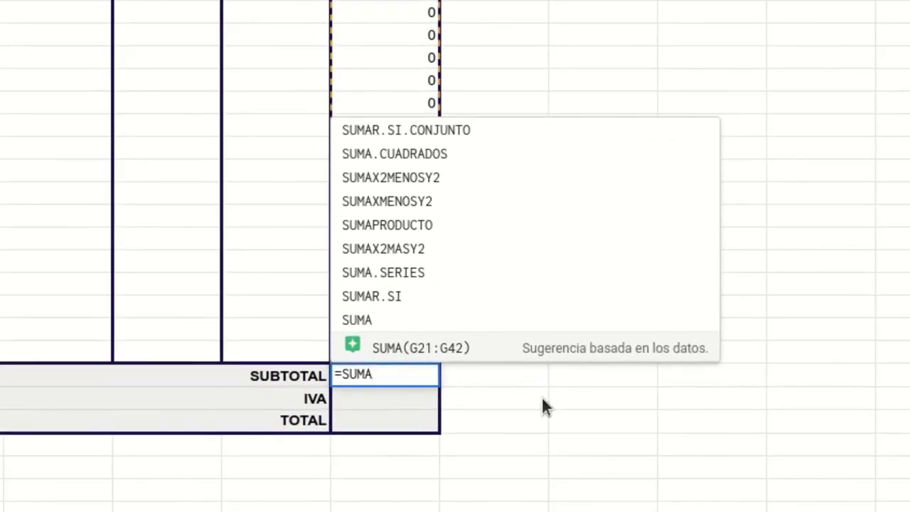
pyautogui.click(455, 351)
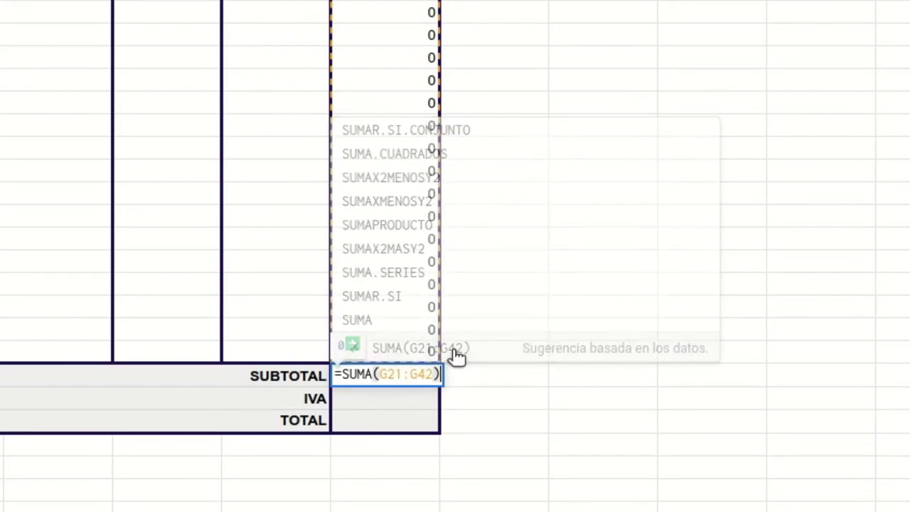
pyautogui.press('Return')
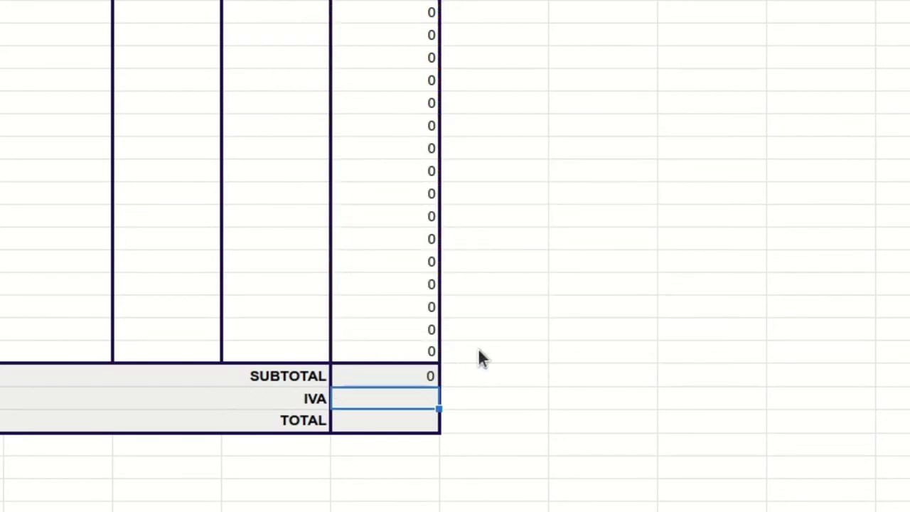
# Step: Enter an IVA formula in G44 multiplying SUBTOTAL G43 by the tax rate
pyautogui.click(397, 382)
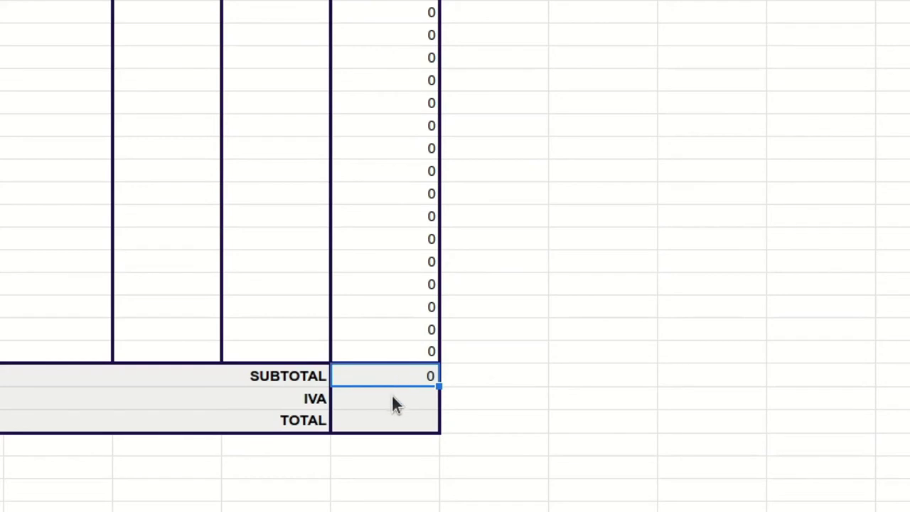
pyautogui.press('Down')
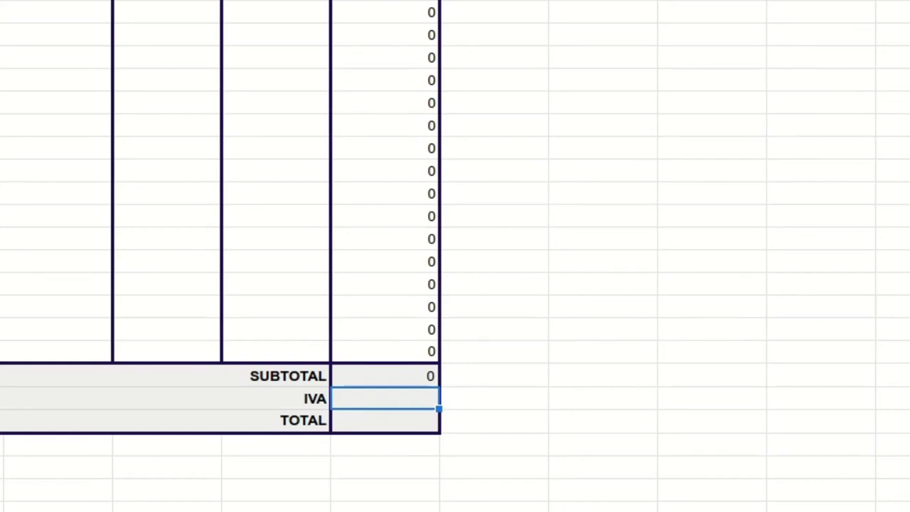
pyautogui.write('=')
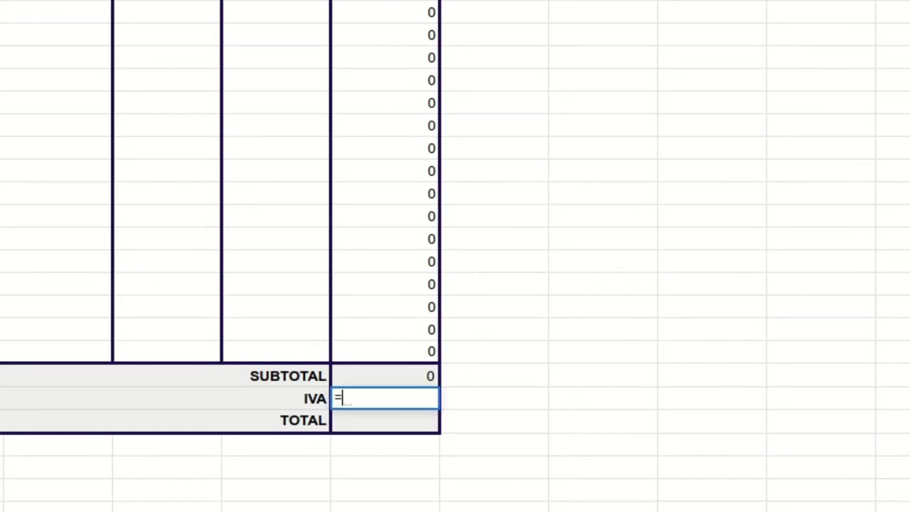
pyautogui.click(393, 377)
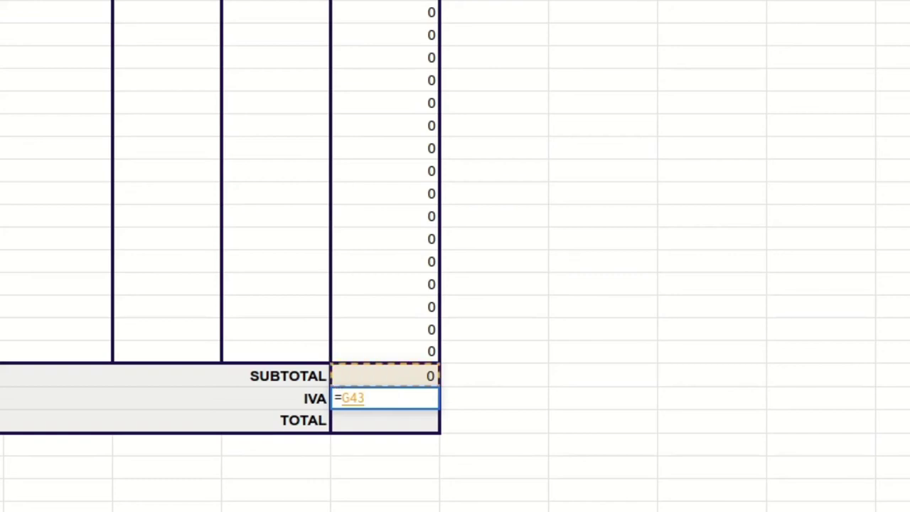
pyautogui.write('*0')
pyautogui.press('Return')
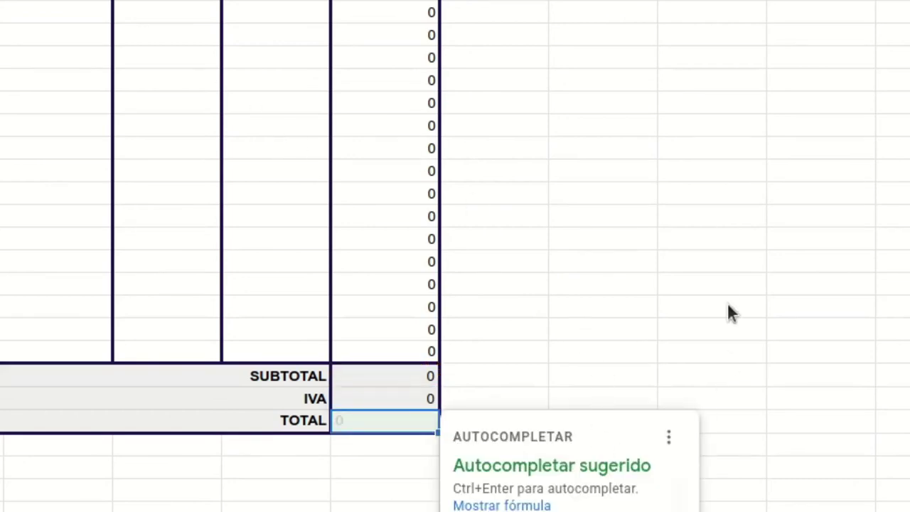
# Step: Set the TOTAL cell G45 to =G43+G44
pyautogui.click(711, 285)
pyautogui.click(398, 424)
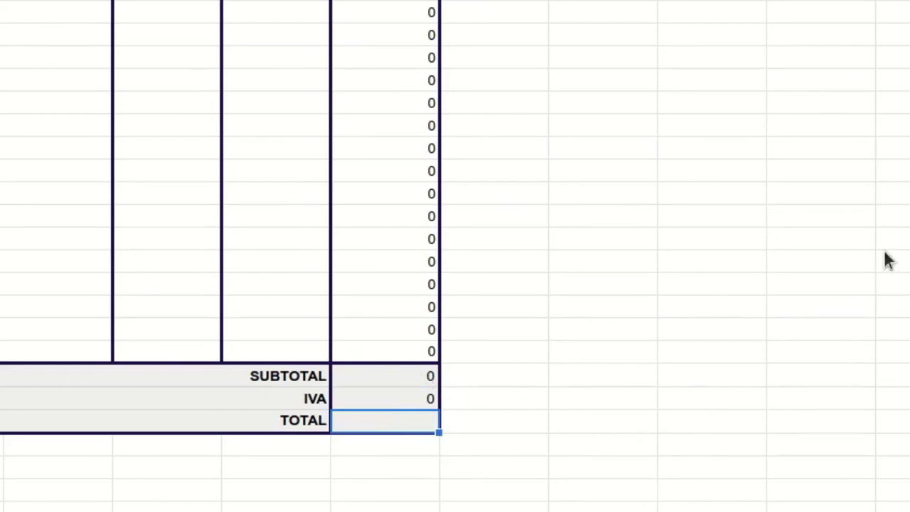
pyautogui.write('=')
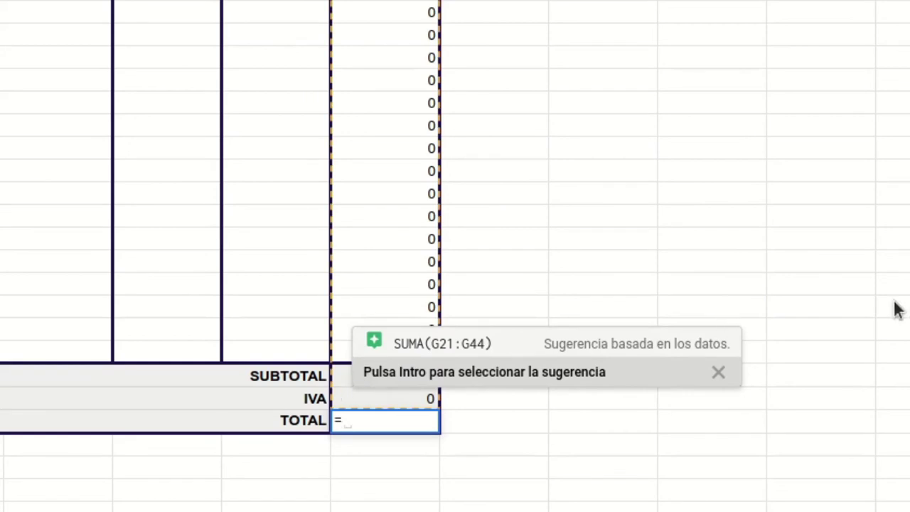
pyautogui.write('G43')
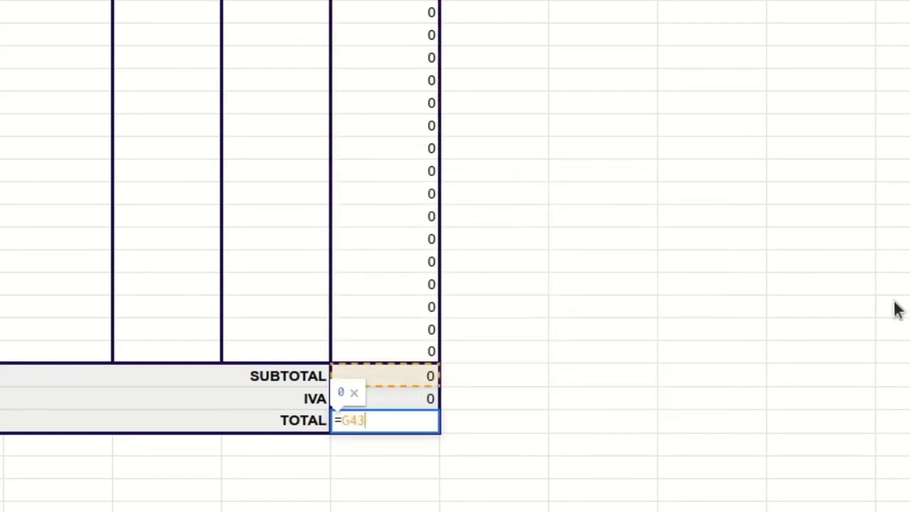
pyautogui.write('+G44')
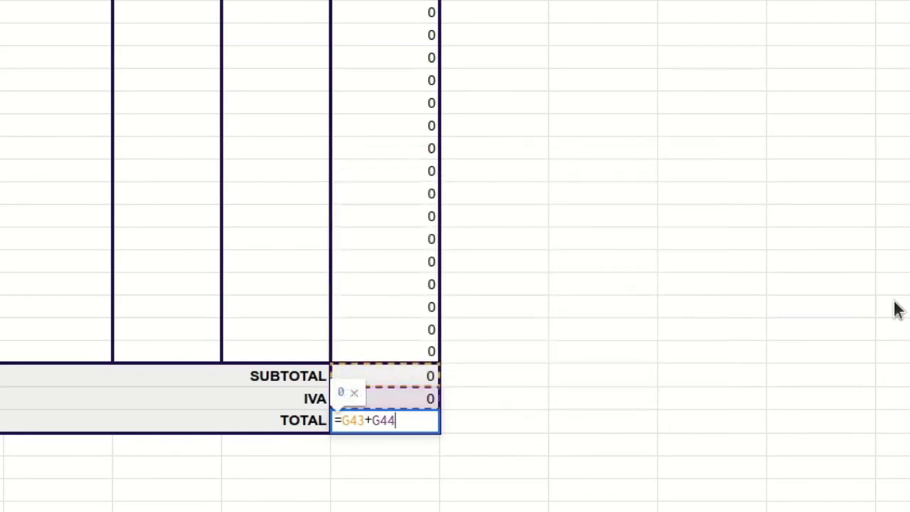
pyautogui.press('Return')
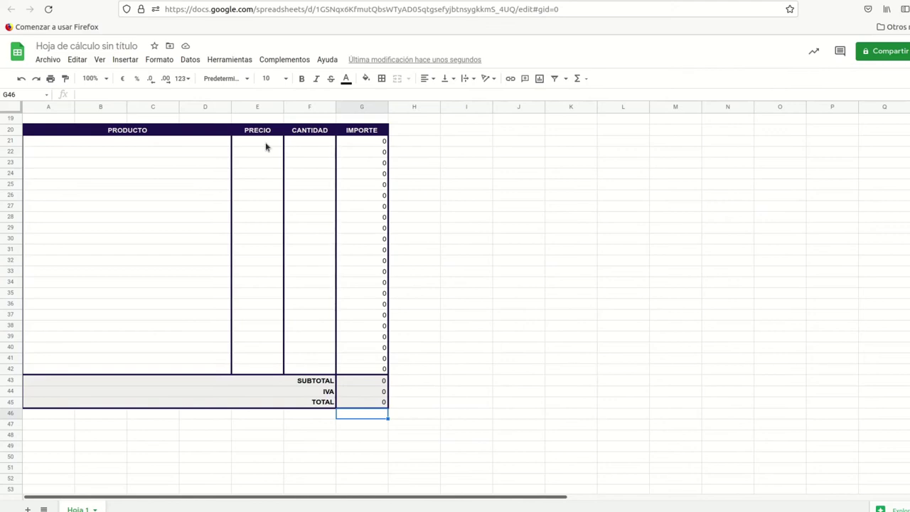
# Step: Format the PRECIO cells E21:E42 as euro currency
pyautogui.moveTo(260, 144); pyautogui.dragTo(256, 368)
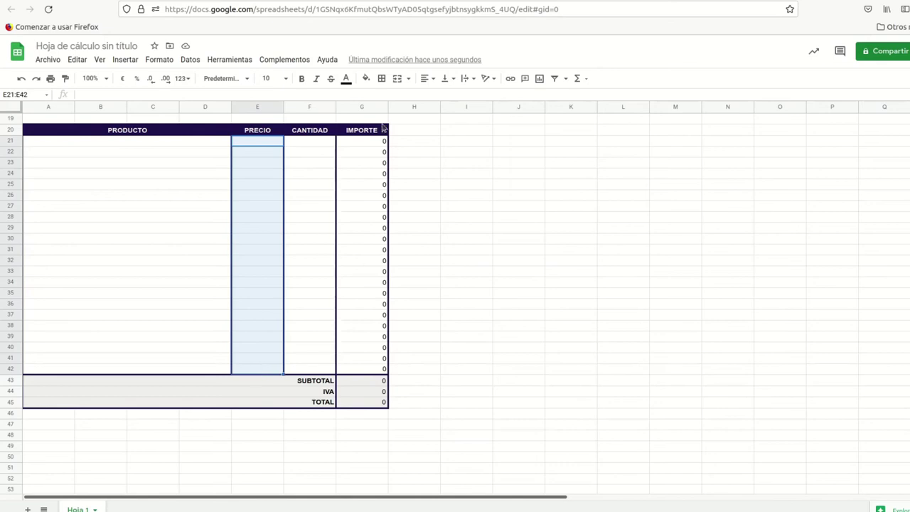
pyautogui.moveTo(361, 140); pyautogui.dragTo(359, 402)
pyautogui.moveTo(249, 142); pyautogui.dragTo(256, 371)
pyautogui.click(167, 63)
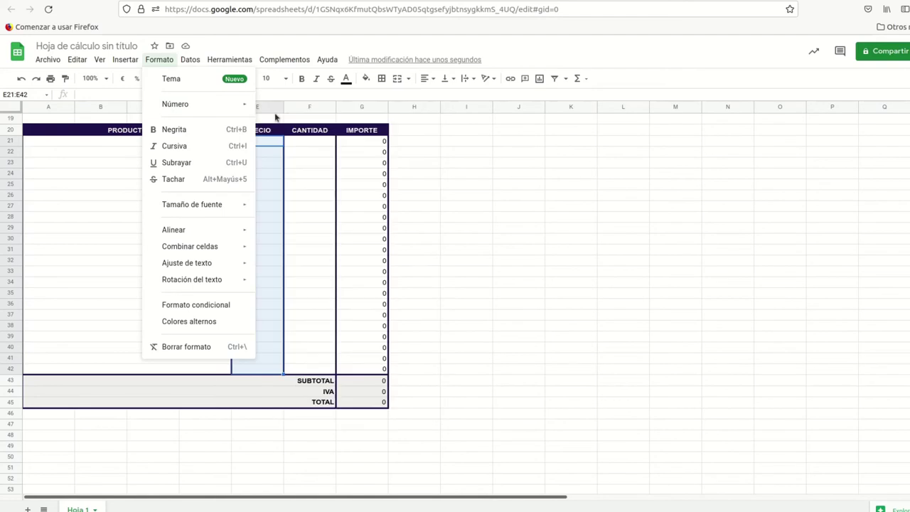
pyautogui.moveTo(257, 105)
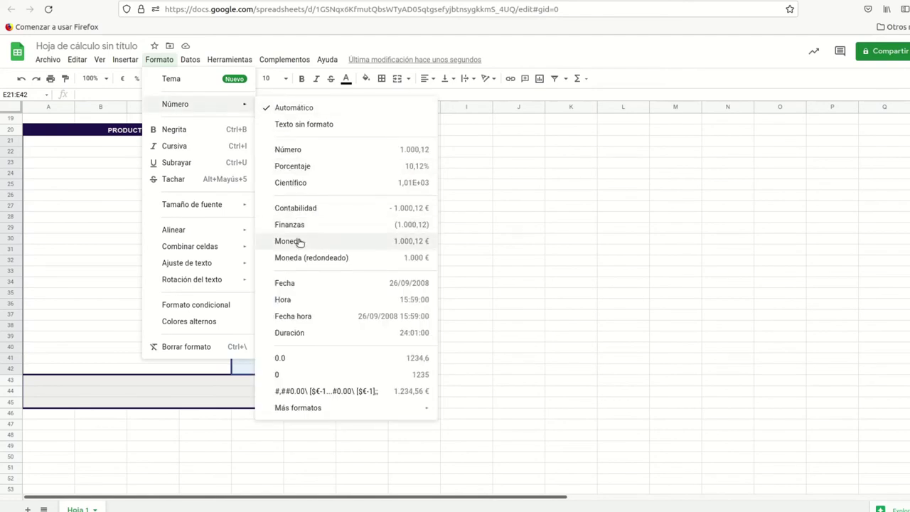
pyautogui.click(297, 241)
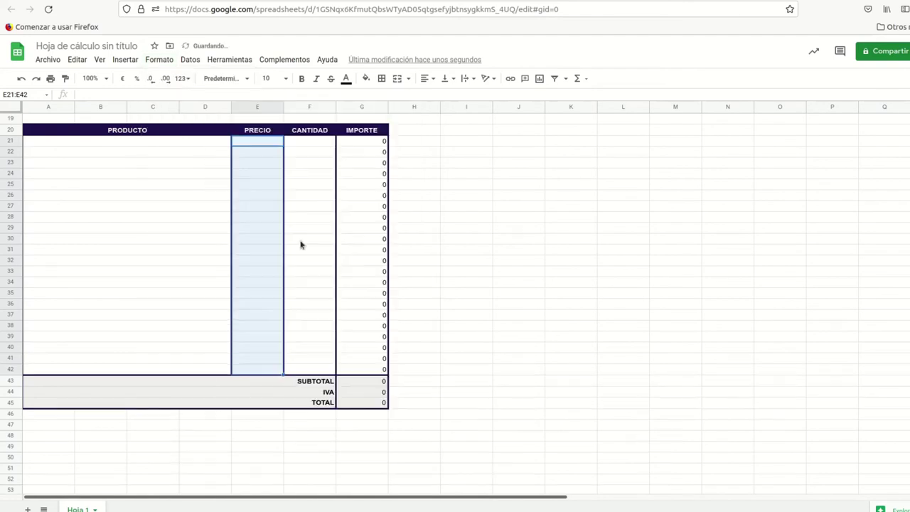
# Step: Enter a test line in row 22 with price 3 and quantity 4
pyautogui.click(260, 151)
pyautogui.write('3')
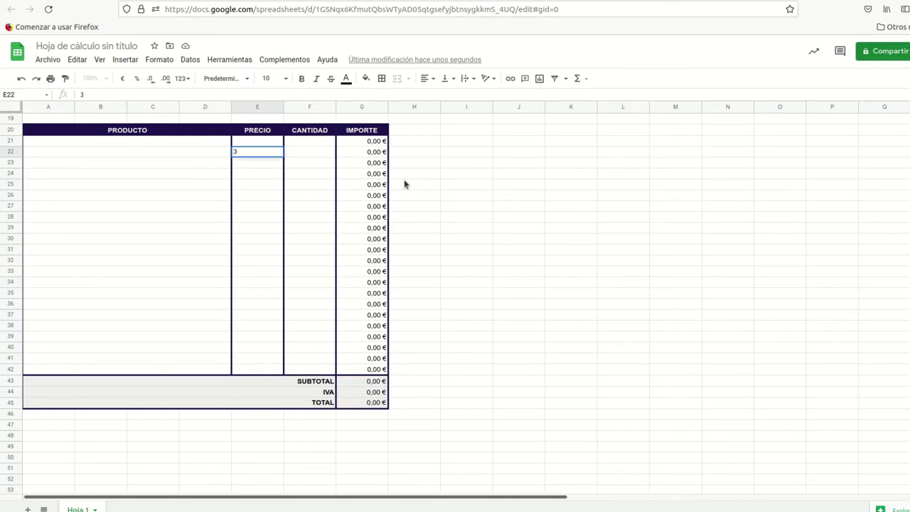
pyautogui.press('Tab')
pyautogui.write('4')
pyautogui.press('Tab')
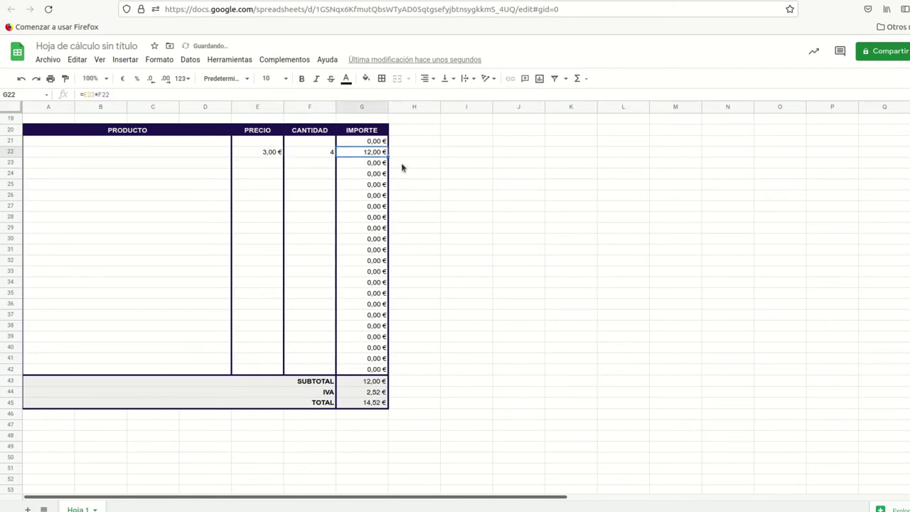
# Step: Test row 23 with price 4 and quantity 5, then select the test entries to clear
pyautogui.click(265, 165)
pyautogui.write('4')
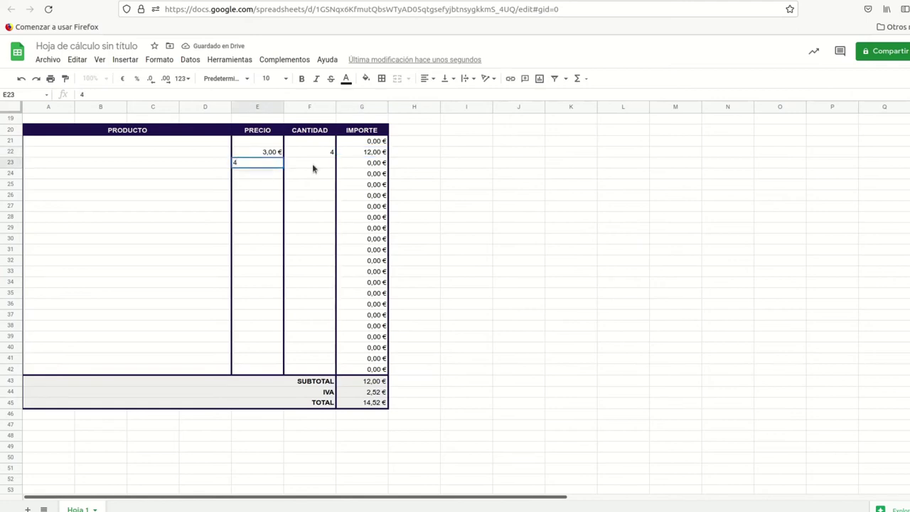
pyautogui.press('Tab')
pyautogui.write('5')
pyautogui.press('Tab')
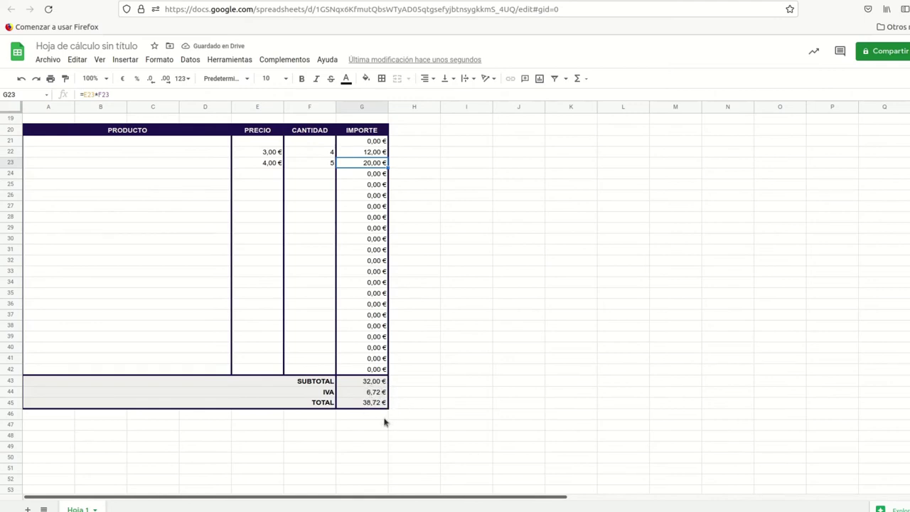
pyautogui.moveTo(270, 153); pyautogui.dragTo(306, 164)
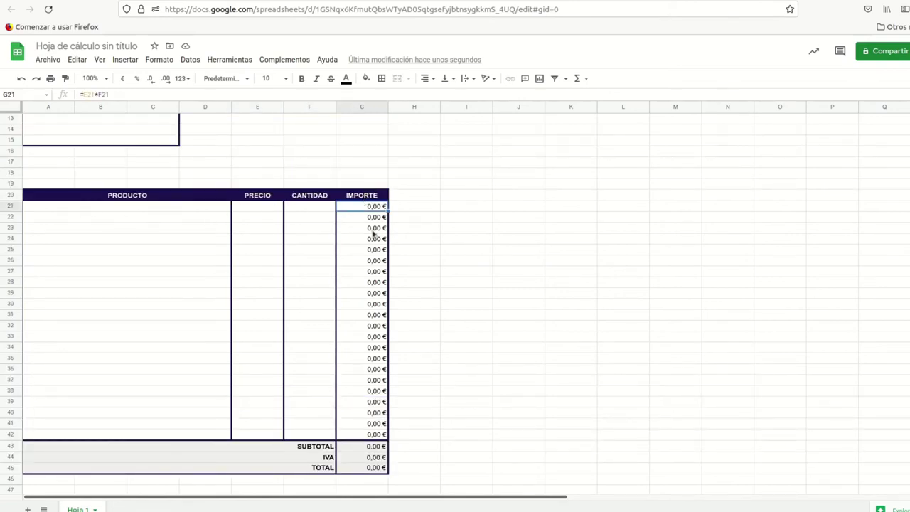
# Step: Select G21:G45 and bring up the custom number format editor showing #,##0.00\ [$€-1]
pyautogui.moveTo(354, 209); pyautogui.dragTo(364, 468)
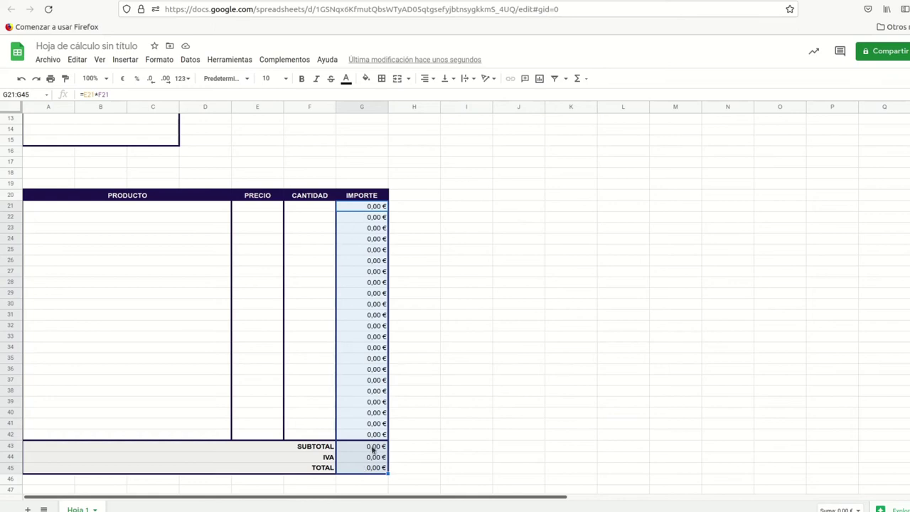
pyautogui.click(160, 61)
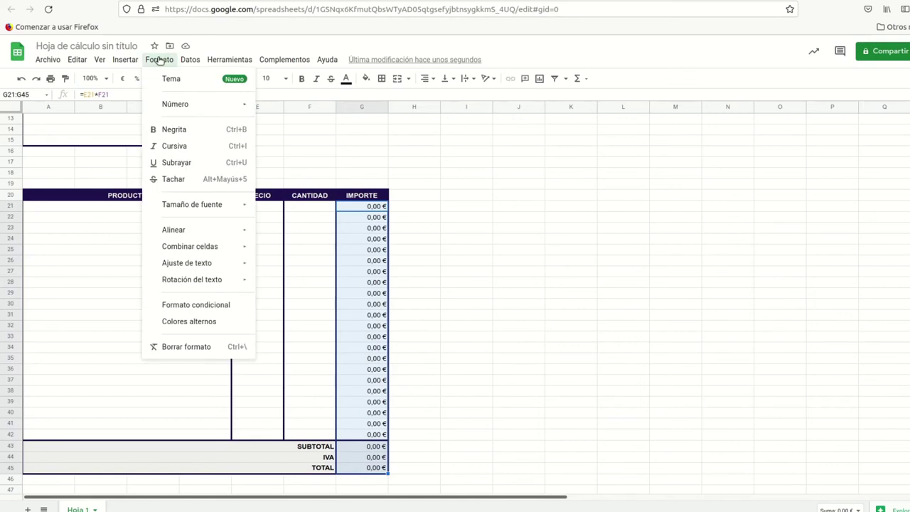
pyautogui.moveTo(177, 108)
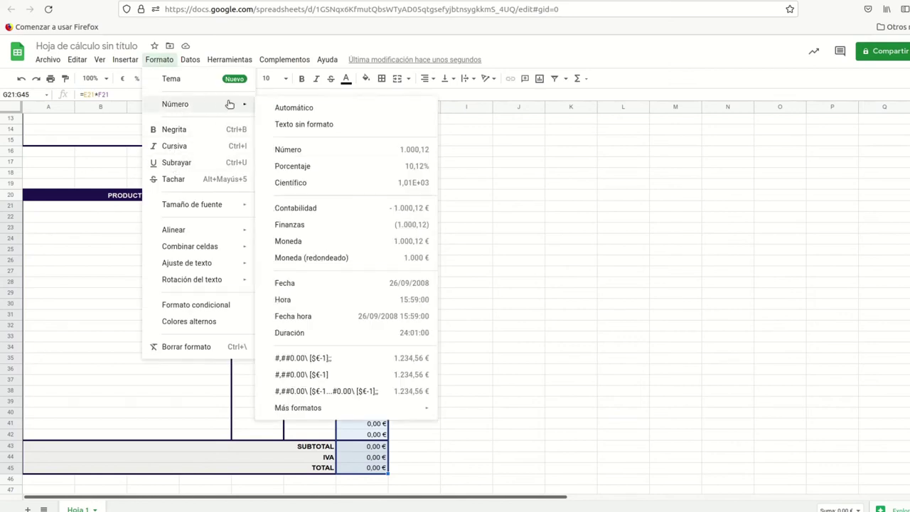
pyautogui.moveTo(307, 411)
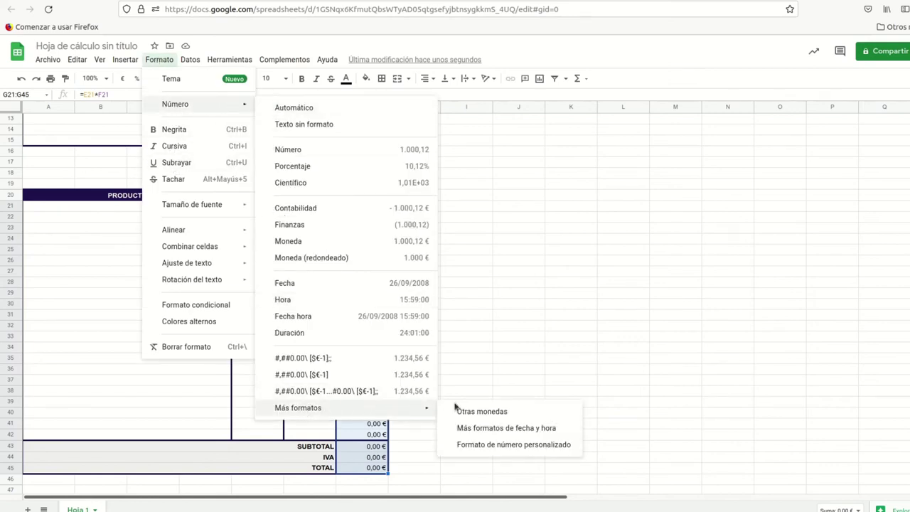
pyautogui.click(479, 446)
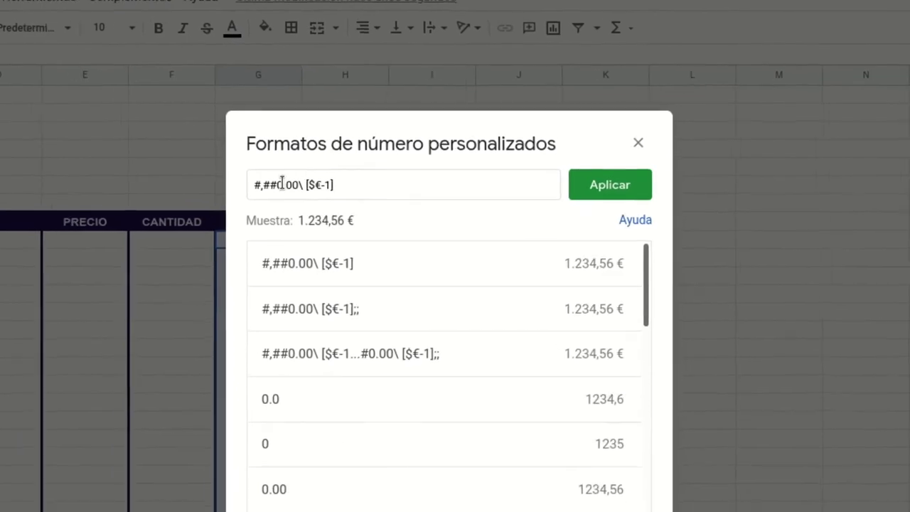
# Step: Append ;[RED]-#,##0.00\ [$€-1] to the format code and apply it to G21:G45
pyautogui.moveTo(242, 189); pyautogui.dragTo(212, 189)
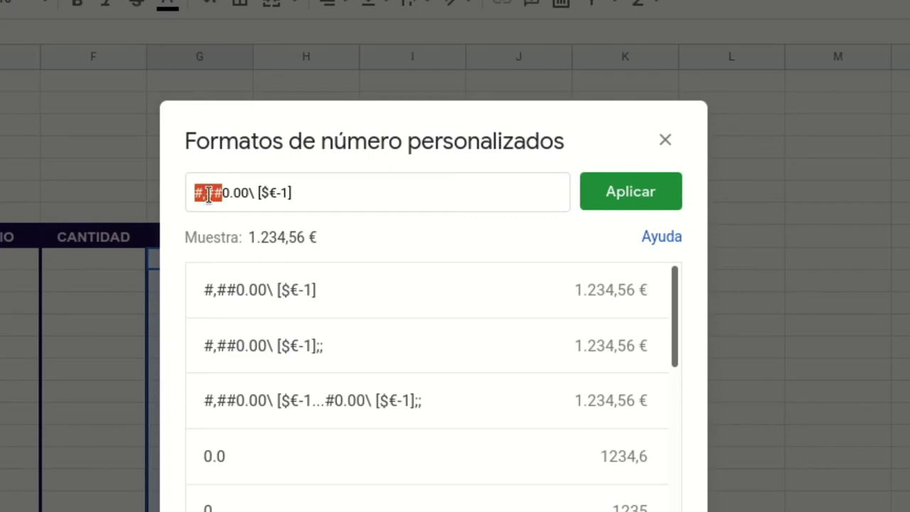
pyautogui.click(215, 191)
pyautogui.moveTo(221, 192); pyautogui.dragTo(248, 192)
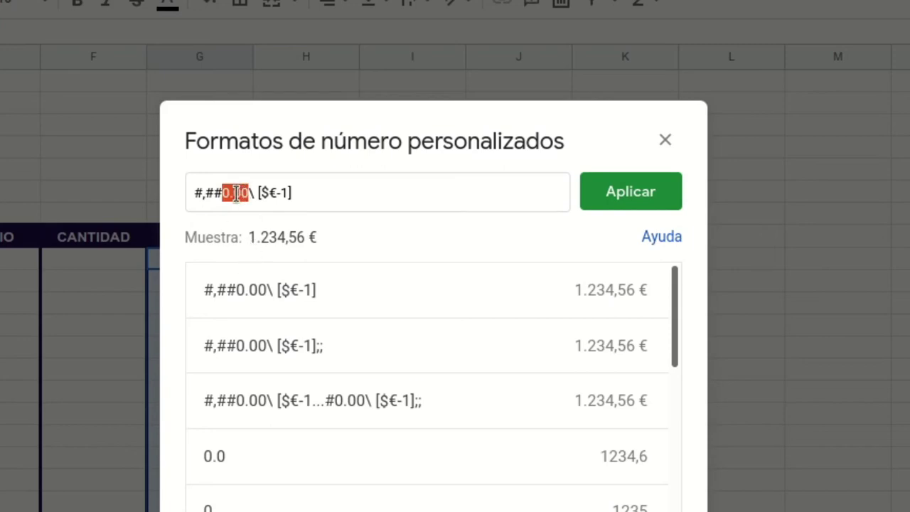
pyautogui.moveTo(257, 193); pyautogui.dragTo(292, 192)
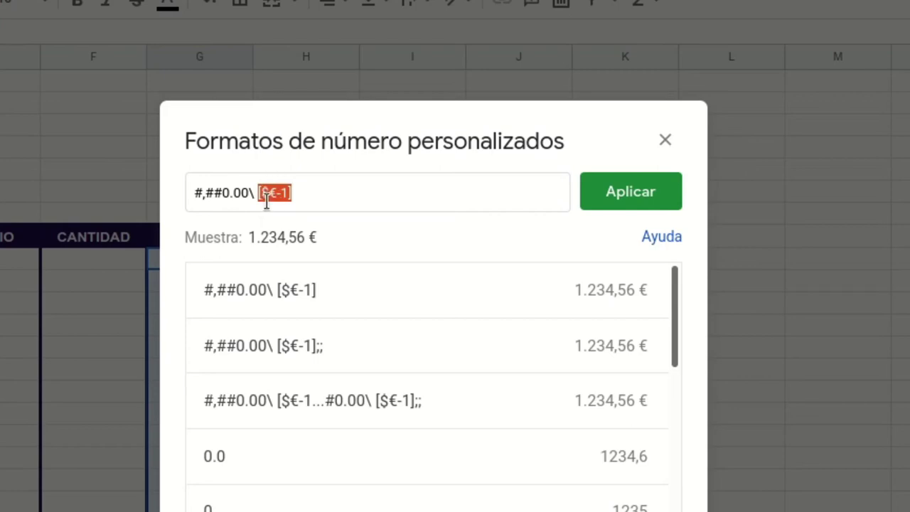
pyautogui.click(301, 193)
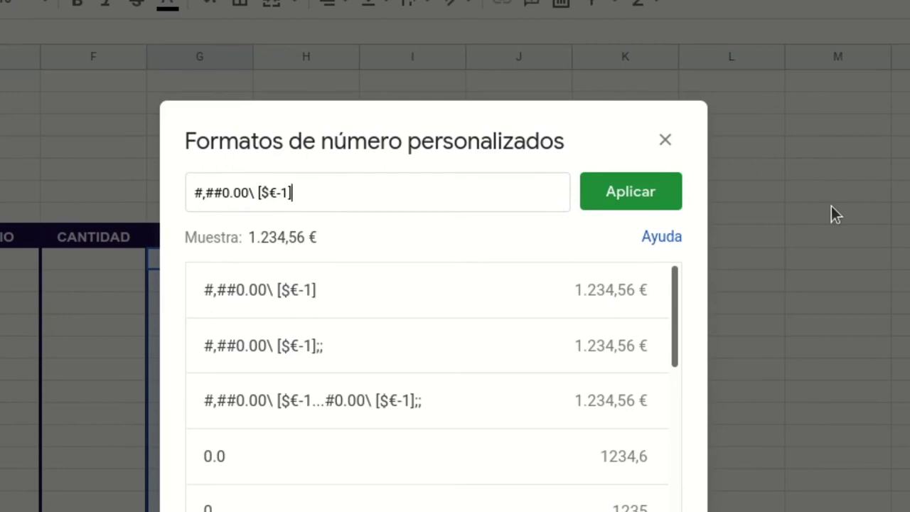
pyautogui.write(';')
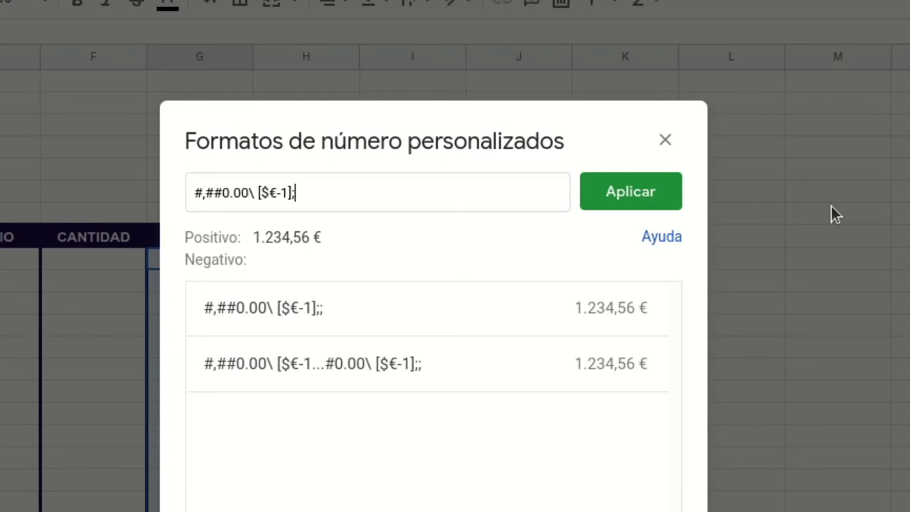
pyautogui.write('[')
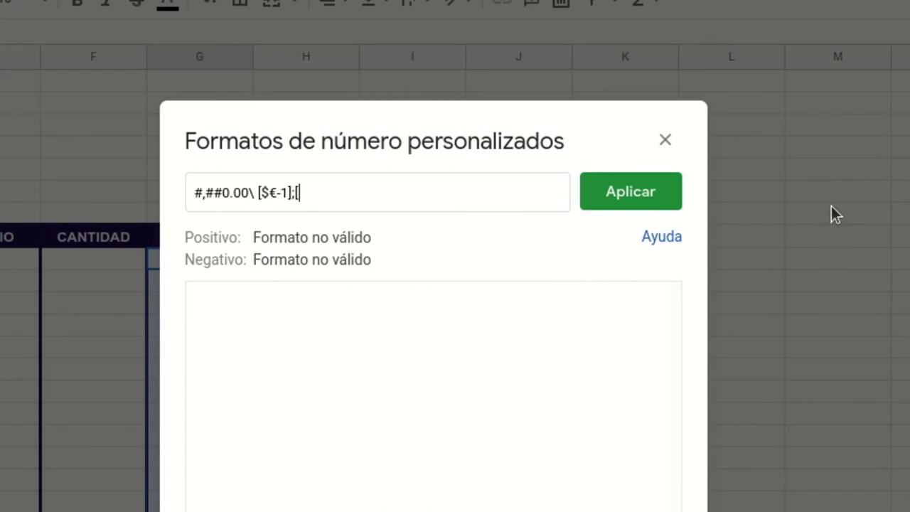
pyautogui.write('RED]-')
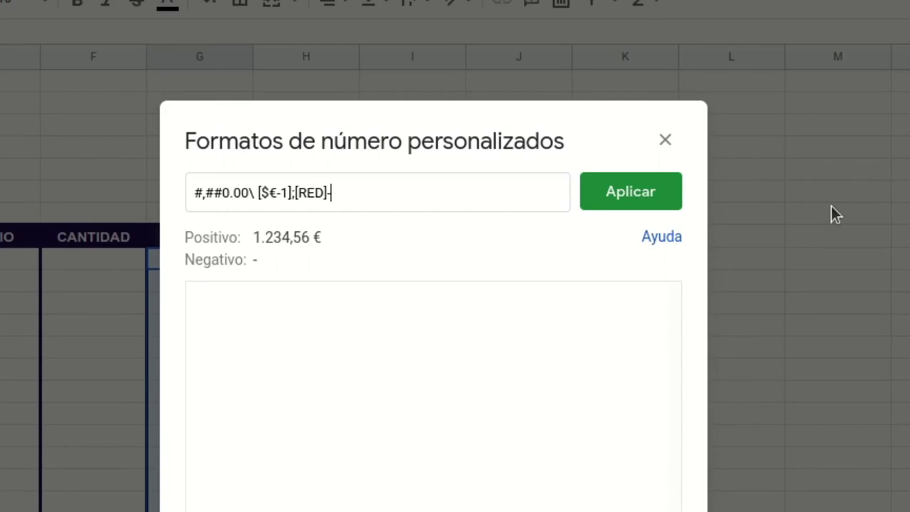
pyautogui.write('#')
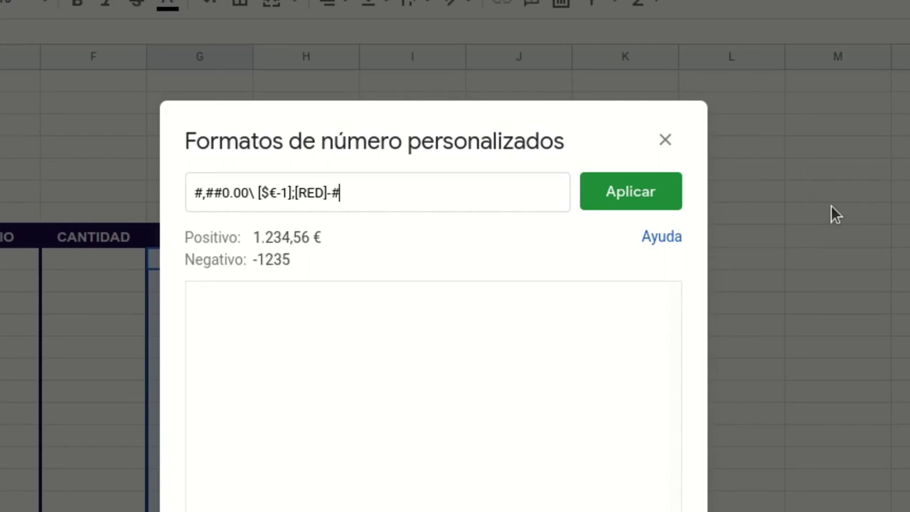
pyautogui.write(',##')
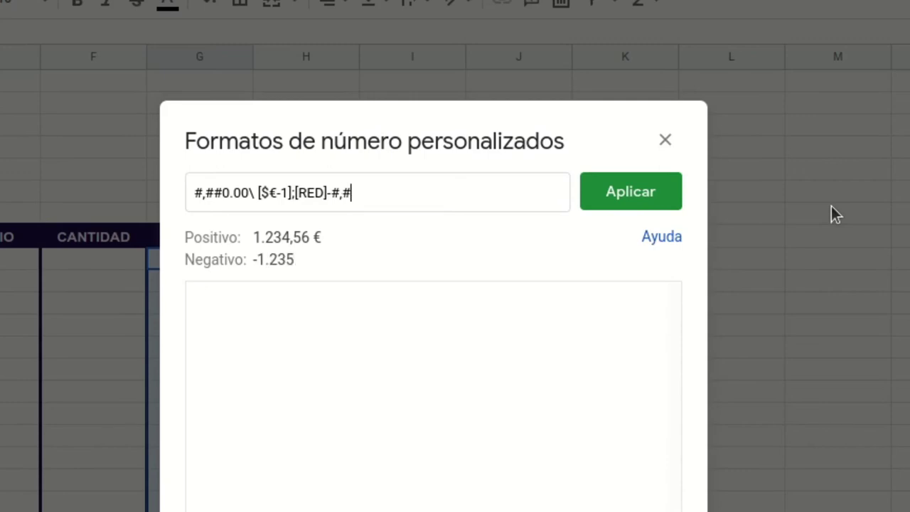
pyautogui.write('0.00')
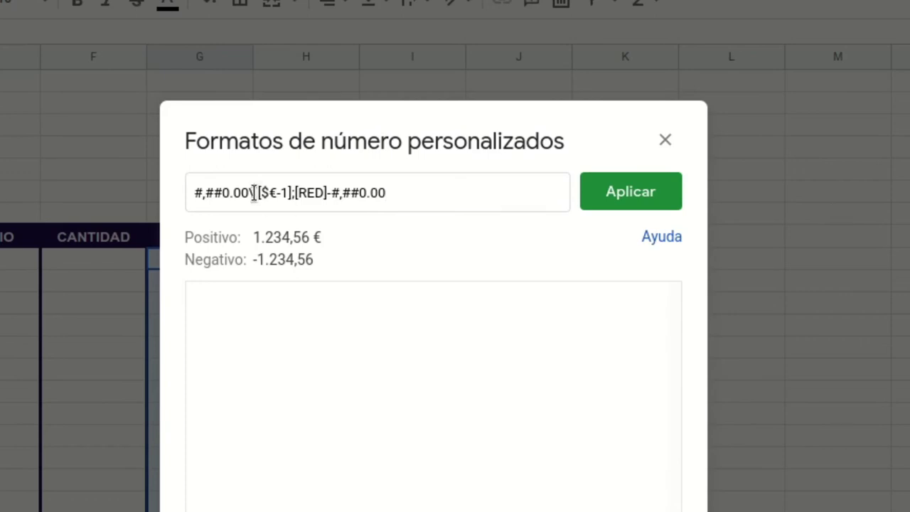
pyautogui.moveTo(248, 194); pyautogui.dragTo(291, 197)
pyautogui.click(392, 193)
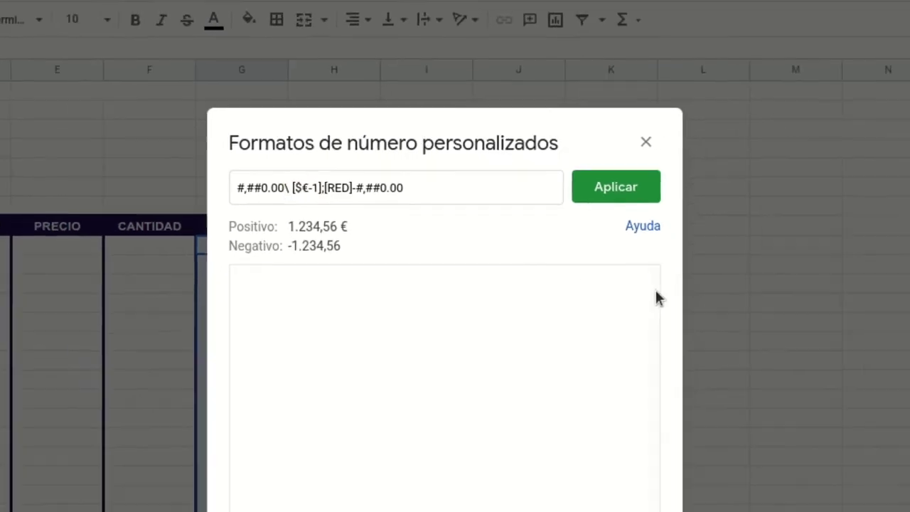
pyautogui.write('\\ [$€-1]')
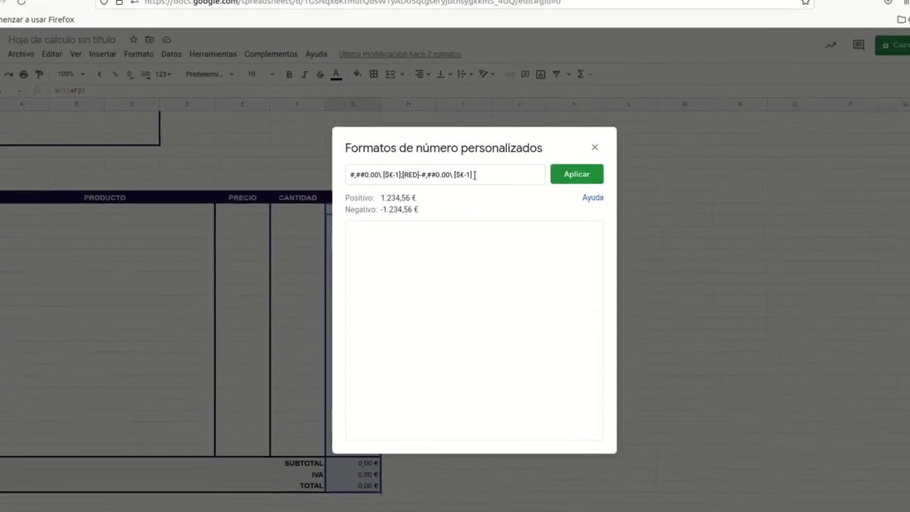
pyautogui.click(573, 175)
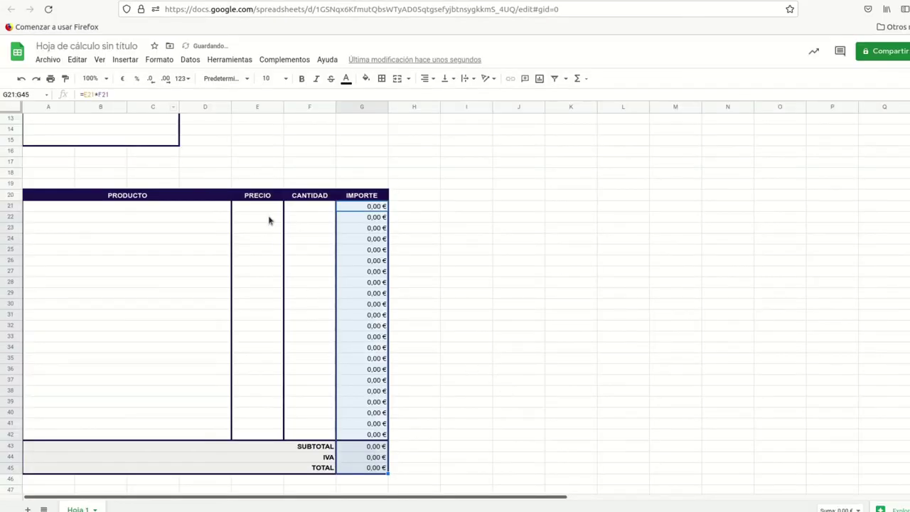
pyautogui.click(269, 218)
pyautogui.write('3')
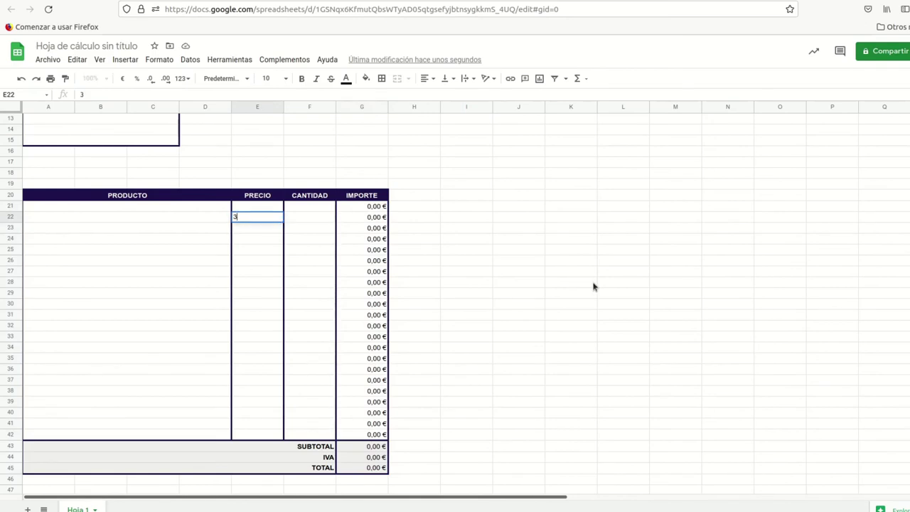
pyautogui.press('Tab')
pyautogui.write('-')
pyautogui.press('Return')
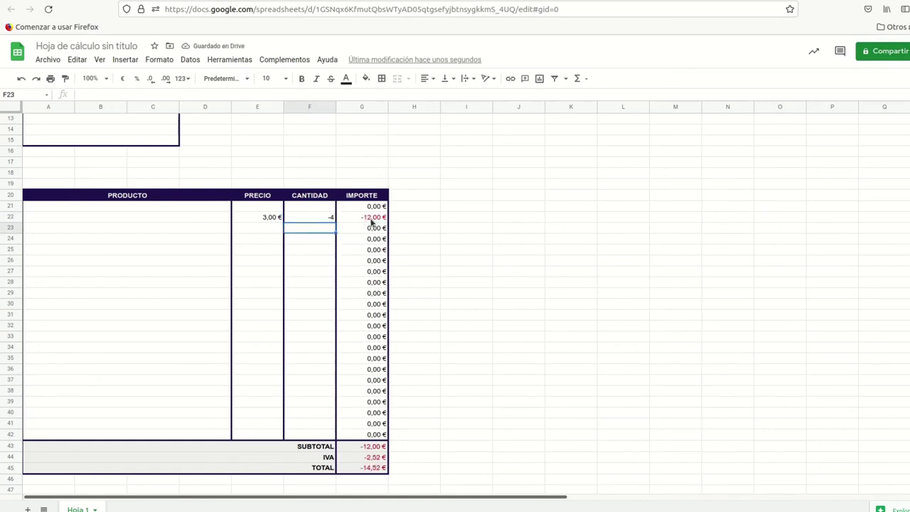
pyautogui.click(257, 218)
pyautogui.press('Delete')
pyautogui.click(323, 220)
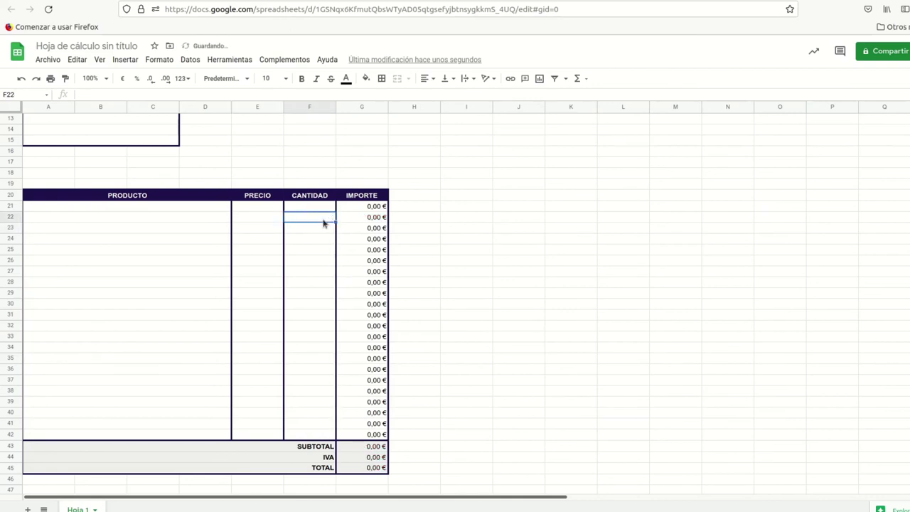
pyautogui.moveTo(358, 209); pyautogui.dragTo(362, 470)
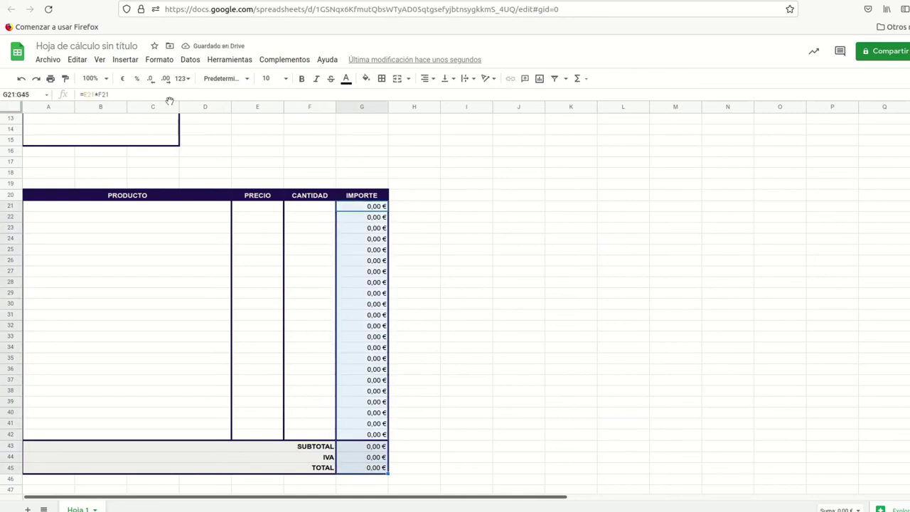
# Step: Append ;; to the G21:G45 custom format code so zero amounts display blank
pyautogui.click(154, 60)
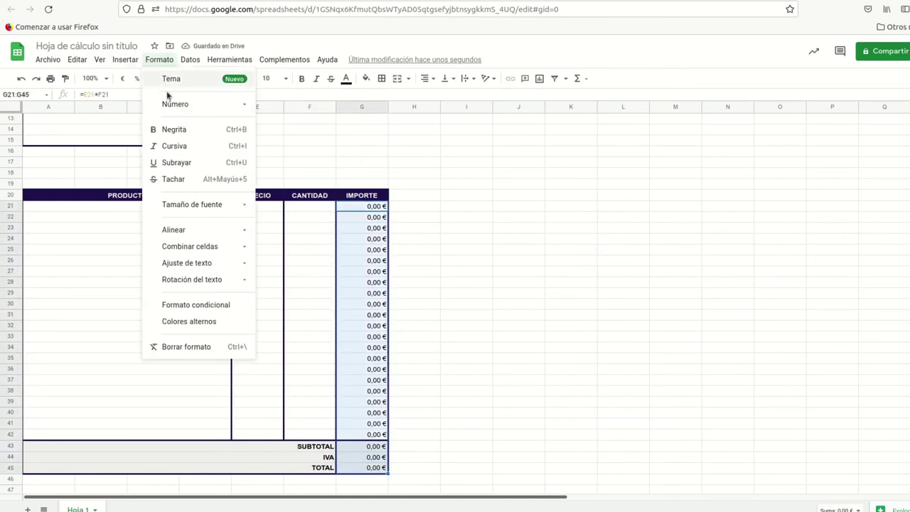
pyautogui.moveTo(178, 104)
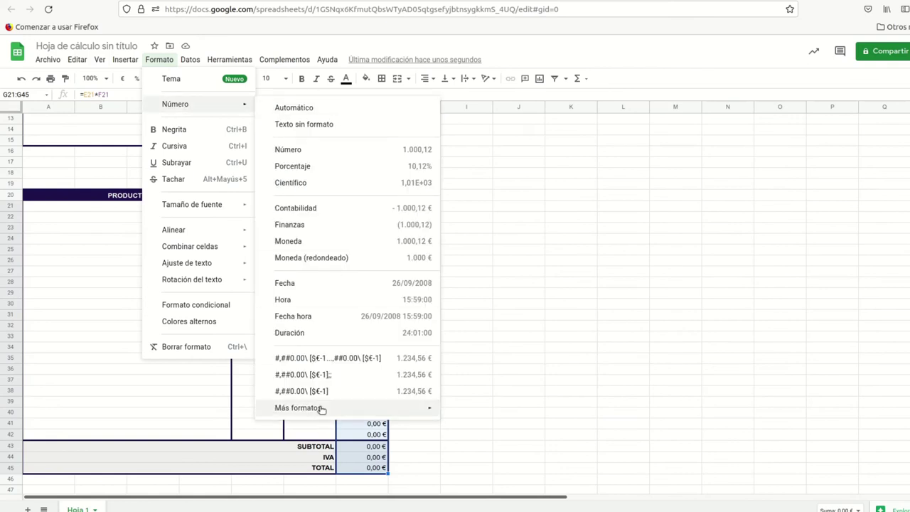
pyautogui.moveTo(433, 406)
pyautogui.click(488, 444)
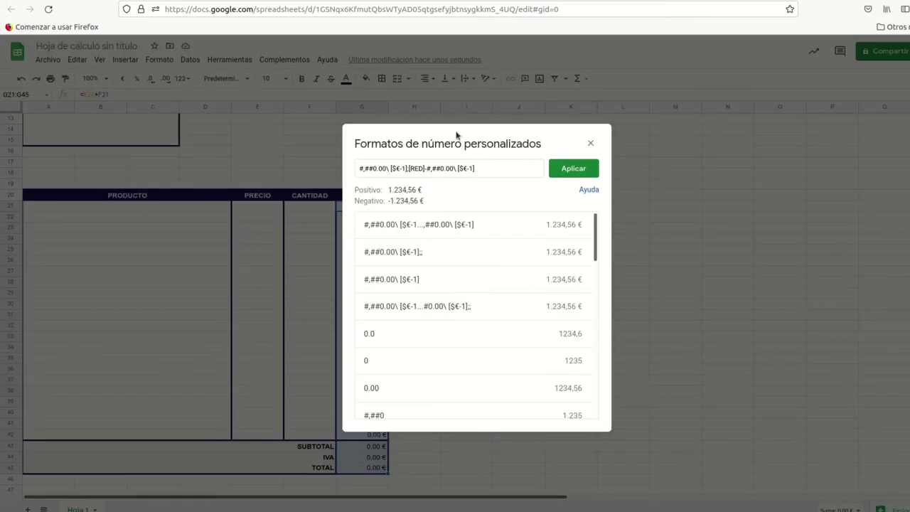
pyautogui.click(486, 170)
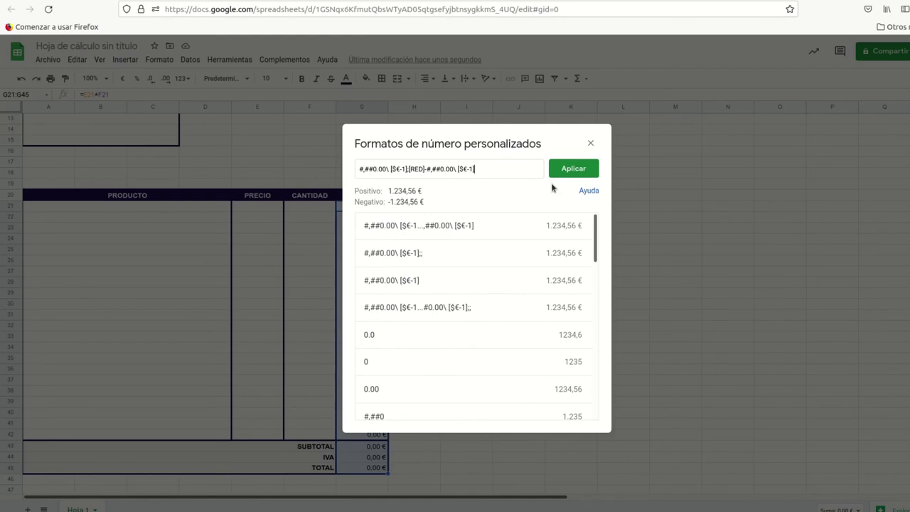
pyautogui.write(';')
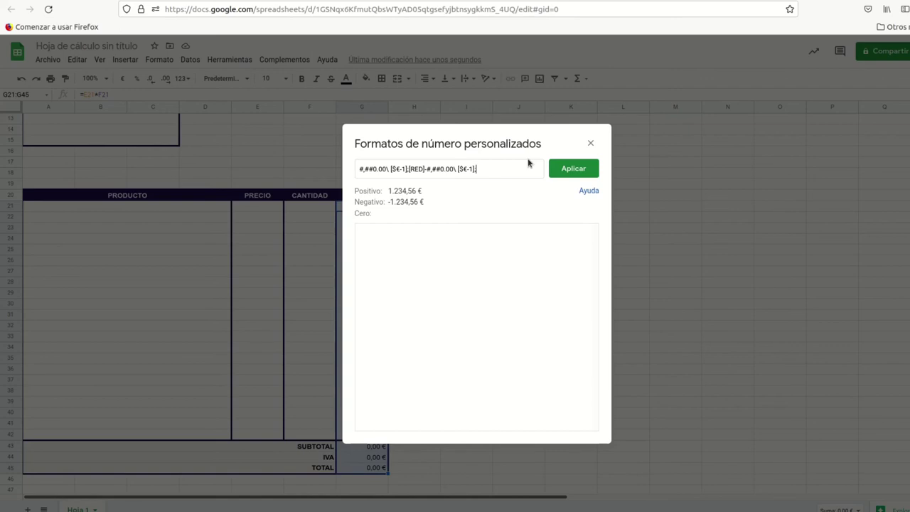
pyautogui.write(';')
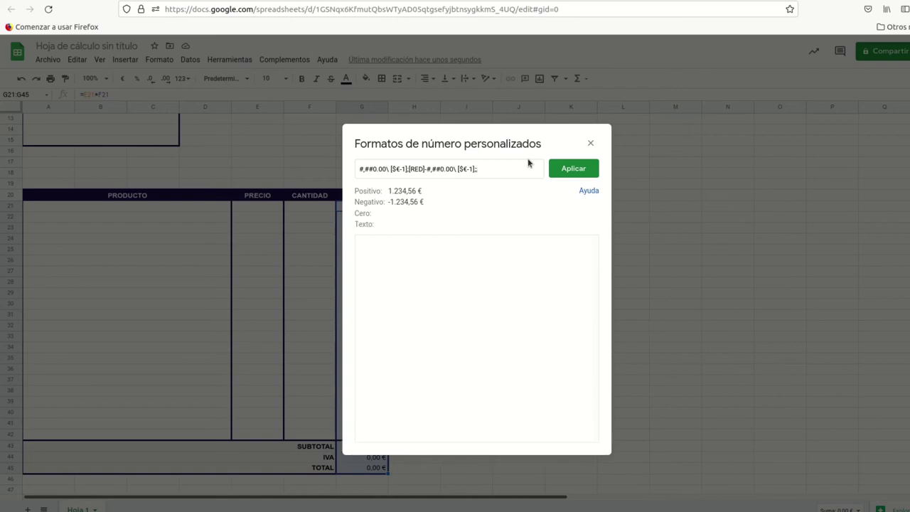
pyautogui.click(573, 168)
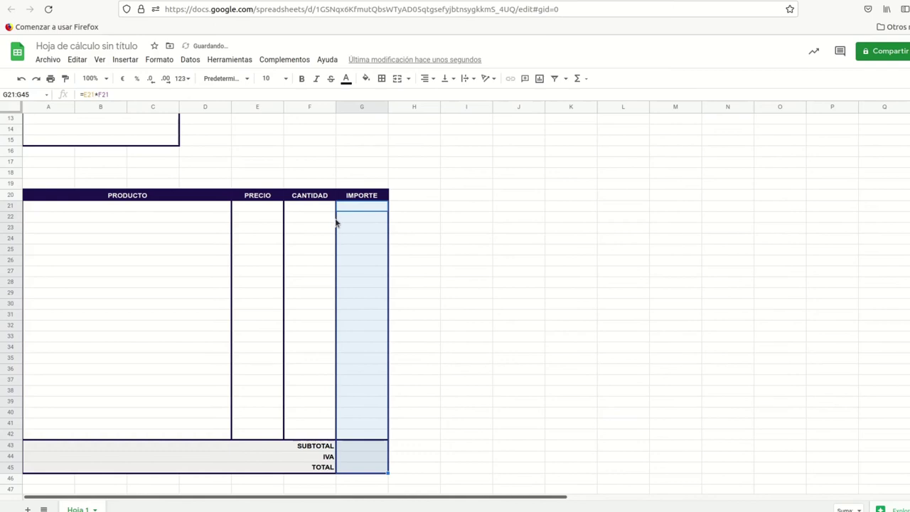
# Step: Test the invoice calculation with a price of 3 and a quantity of 2
pyautogui.click(267, 219)
pyautogui.write('3')
pyautogui.press('Tab')
pyautogui.write('2')
pyautogui.press('Tab')
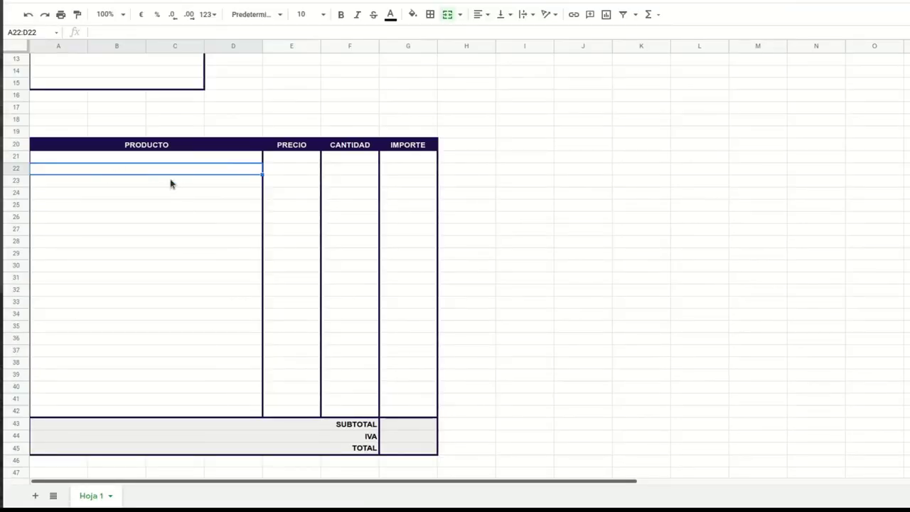
pyautogui.click(205, 160)
pyautogui.click(226, 170)
# Step: Add a new sheet named Productos
pyautogui.click(35, 496)
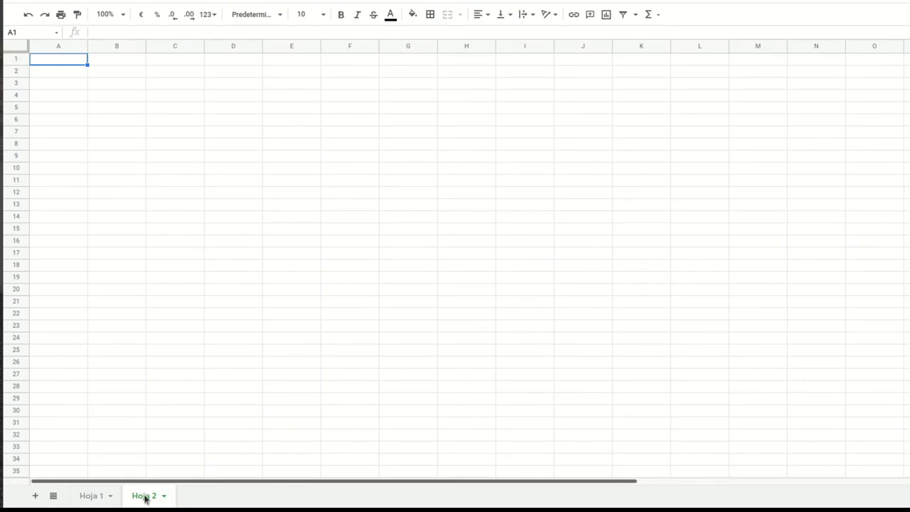
pyautogui.doubleClick(145, 497)
pyautogui.write('Productos')
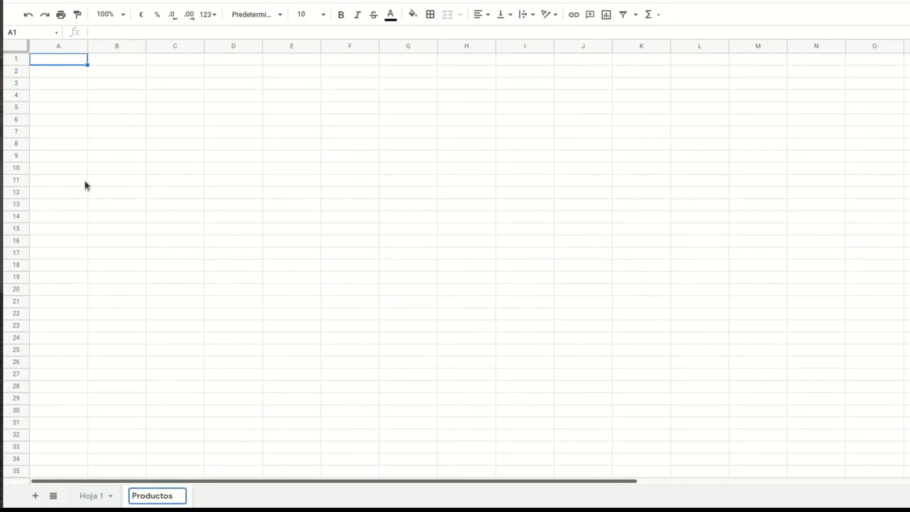
pyautogui.click(96, 145)
# Step: Widen column A, fill Producto 1–35 down A1:A35, then select Hoja 1's PRODUCTO cells
pyautogui.moveTo(83, 46); pyautogui.dragTo(205, 46)
pyautogui.click(86, 63)
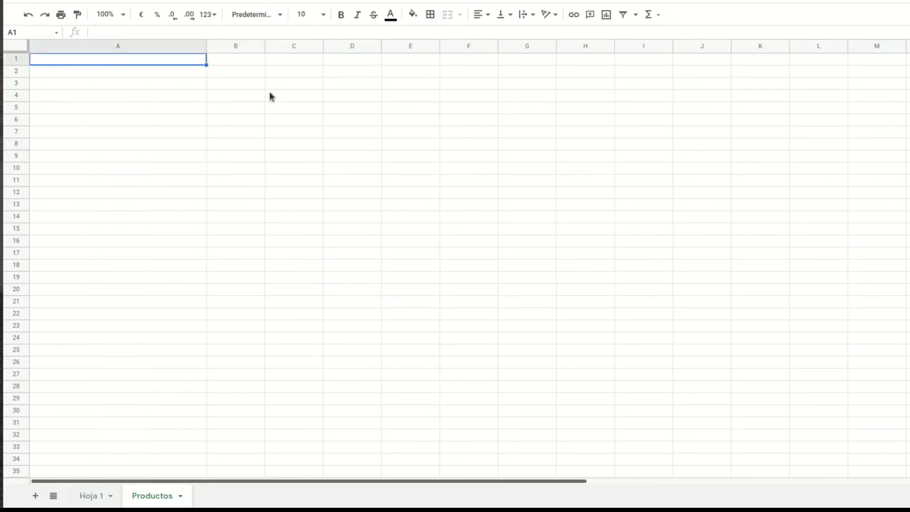
pyautogui.write('Producto')
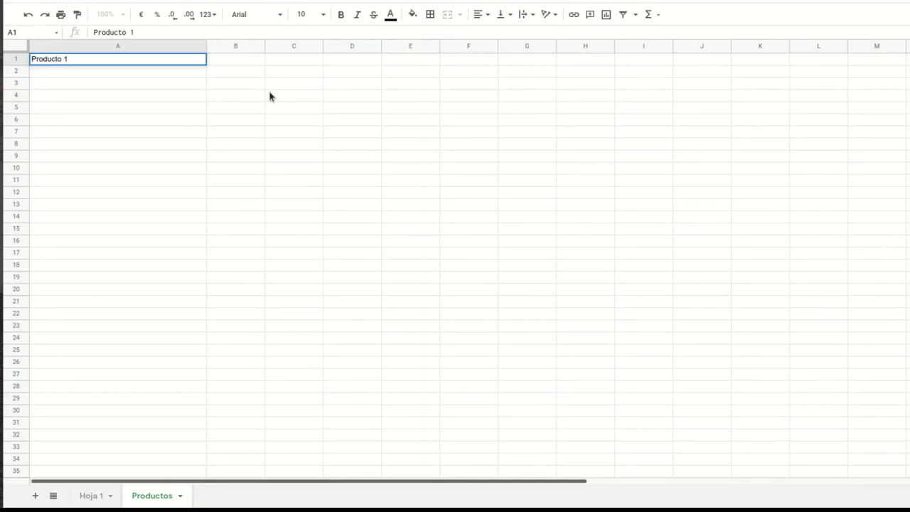
pyautogui.write(' 1')
pyautogui.press('Return')
pyautogui.click(191, 64)
pyautogui.moveTo(206, 65); pyautogui.dragTo(193, 471)
pyautogui.scroll(-5, 78, 214)
pyautogui.scroll(5, 89, 226)
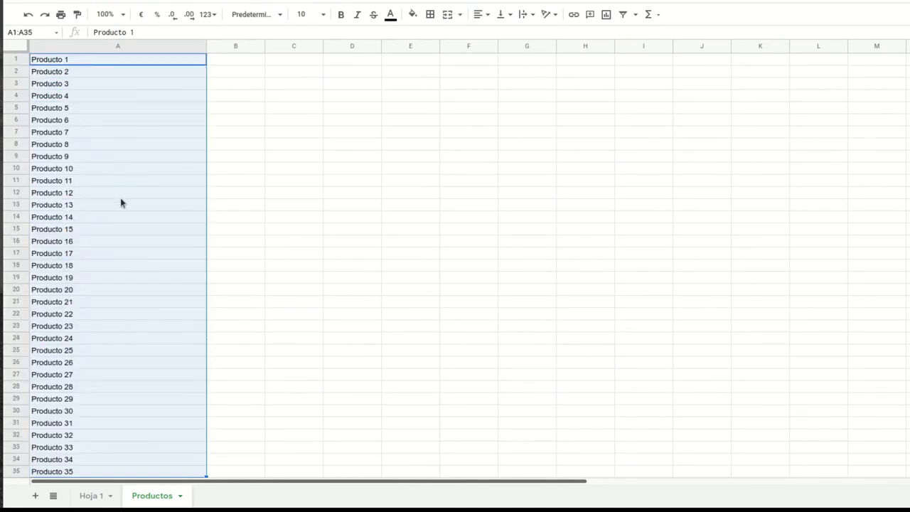
pyautogui.click(93, 495)
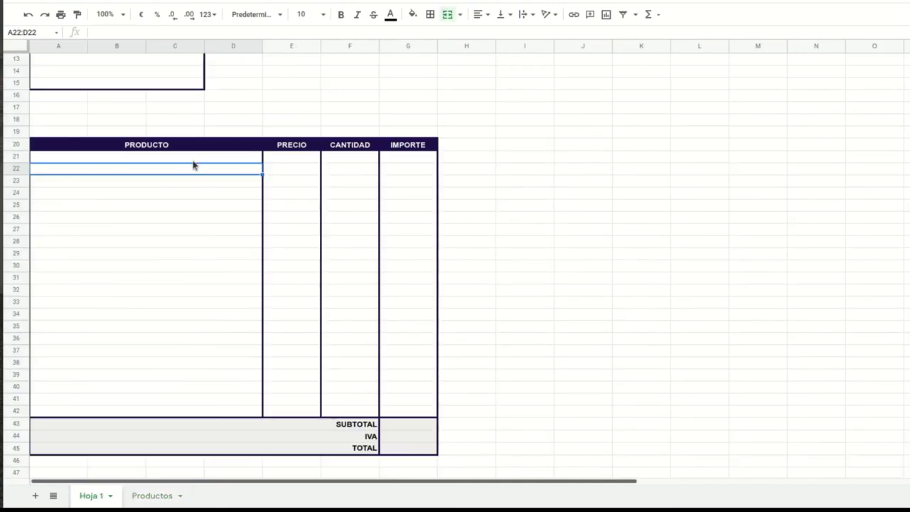
pyautogui.moveTo(189, 158); pyautogui.dragTo(209, 415)
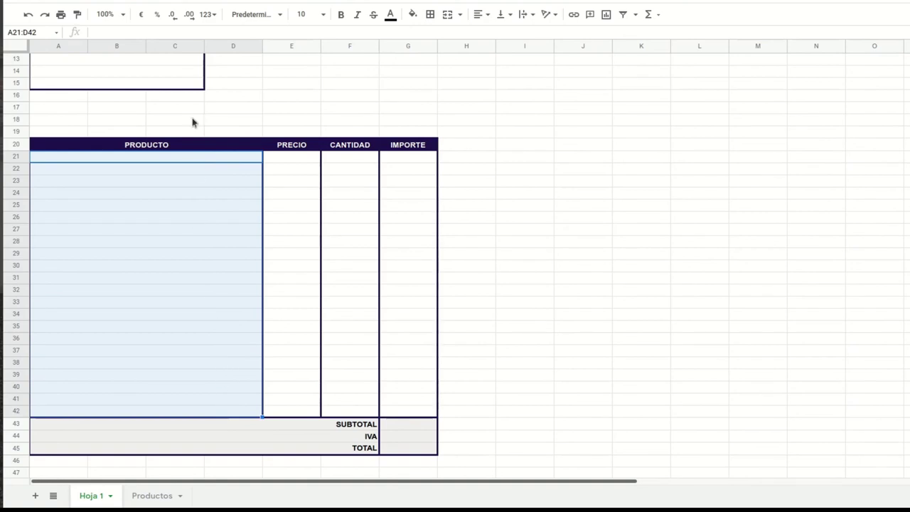
# Step: Add data validation on A21:D42 as a dropdown list from range Productos!A1:A35
pyautogui.hotkey('alt', 'd')
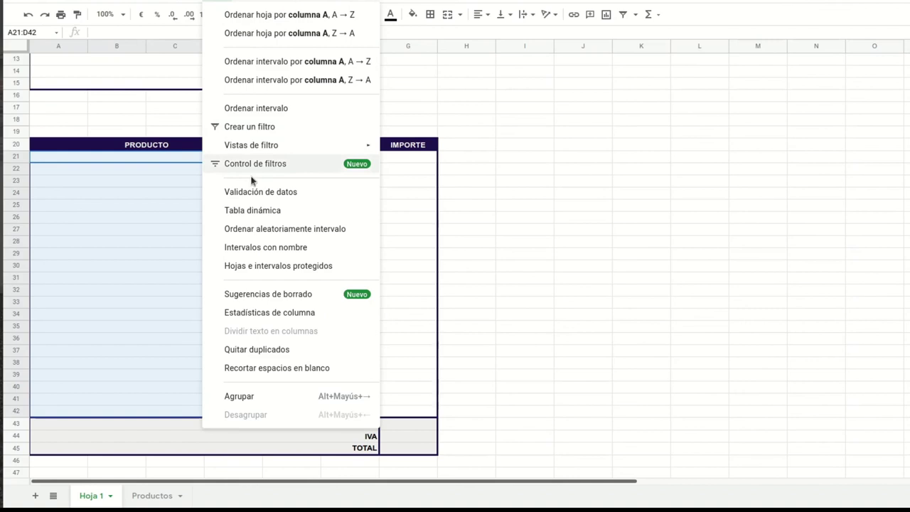
pyautogui.click(258, 192)
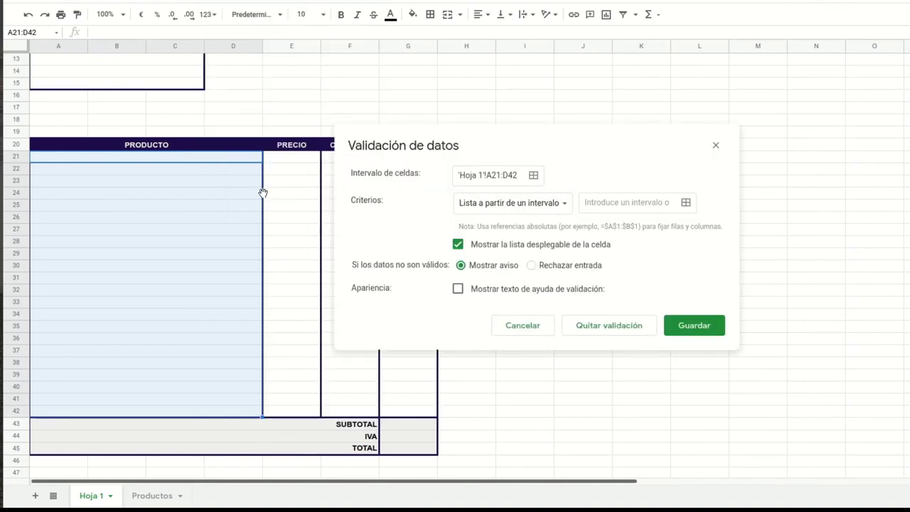
pyautogui.click(568, 203)
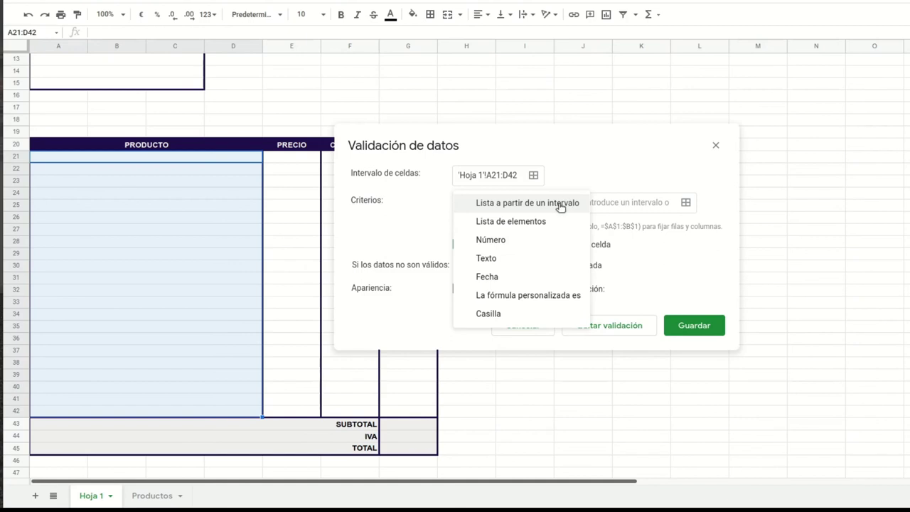
pyautogui.click(560, 205)
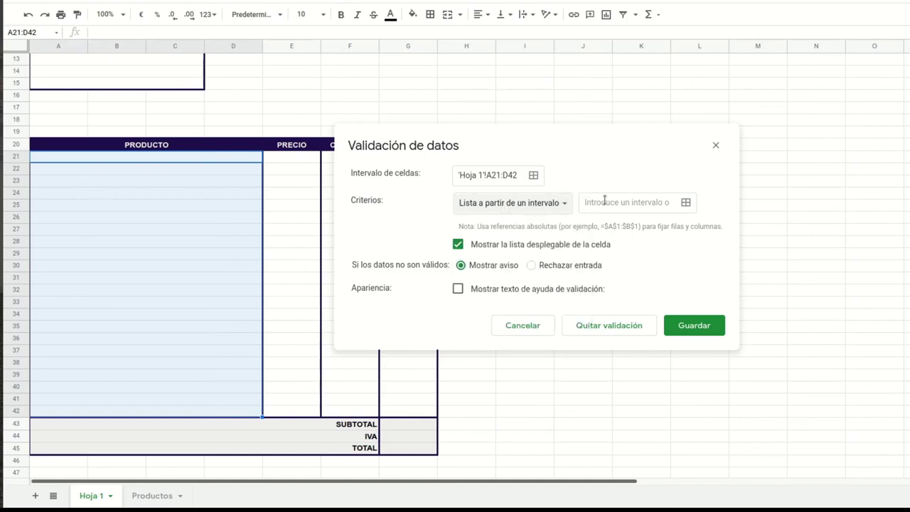
pyautogui.click(686, 204)
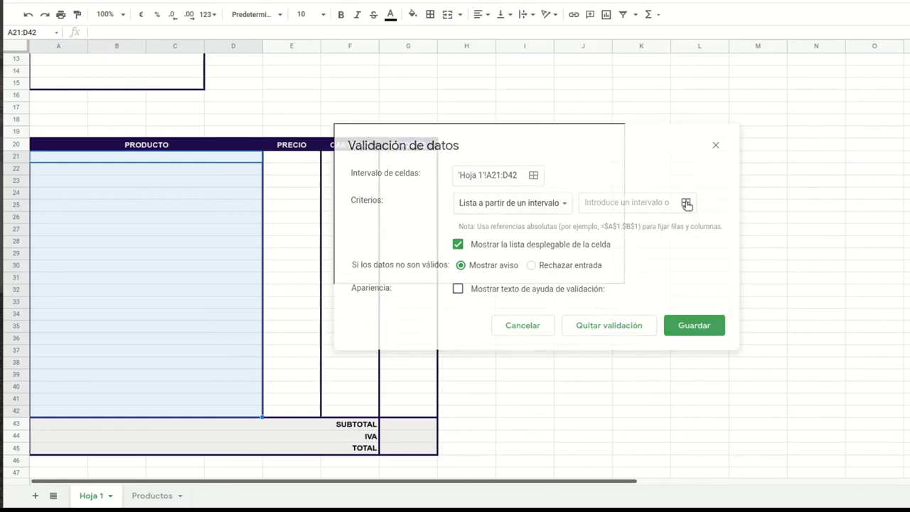
pyautogui.click(146, 499)
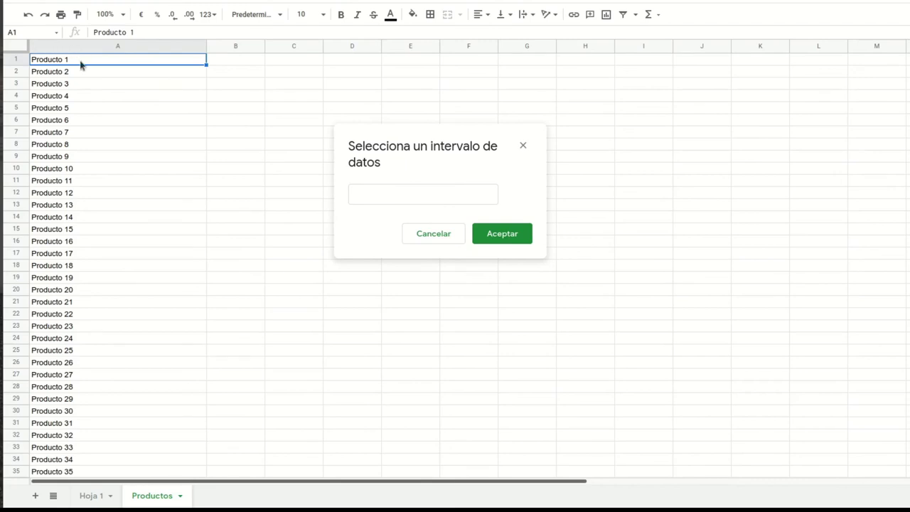
pyautogui.moveTo(81, 62); pyautogui.dragTo(112, 415)
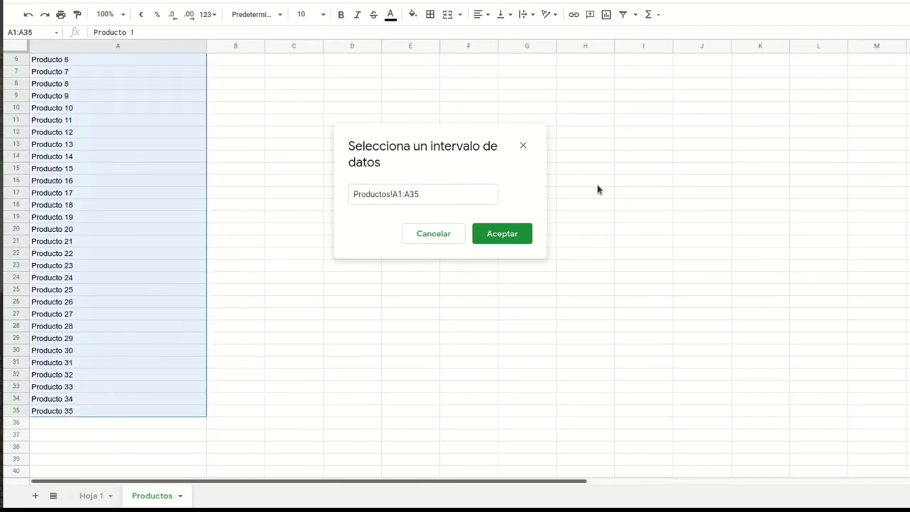
pyautogui.click(502, 240)
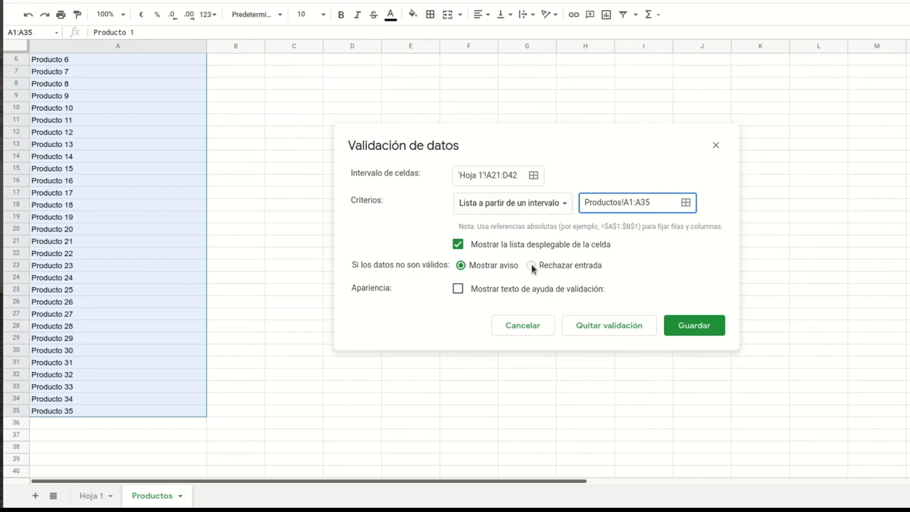
pyautogui.click(694, 326)
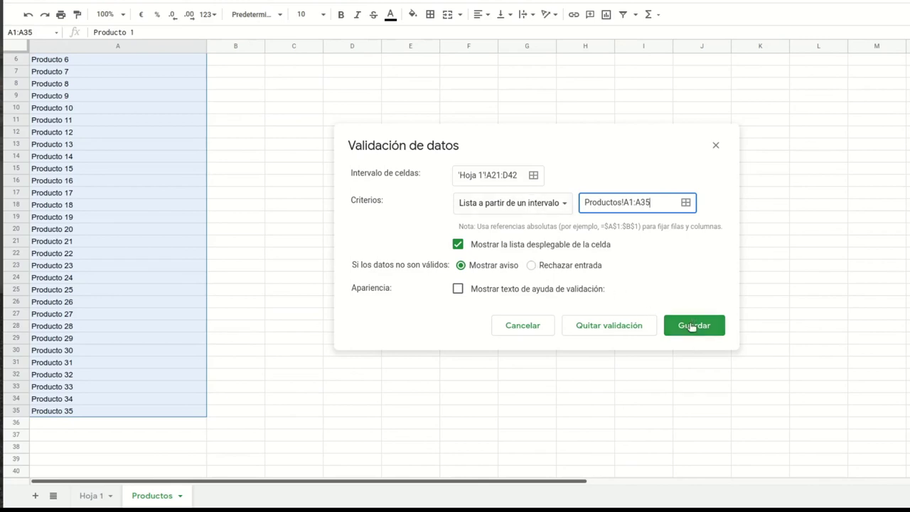
# Step: On Hoja 1, pick Producto 28 from row 22's PRODUCTO dropdown
pyautogui.click(91, 496)
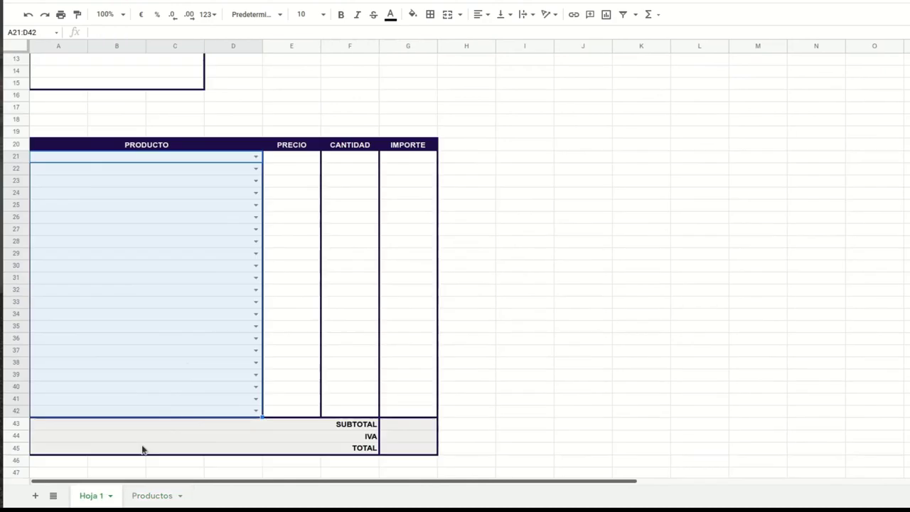
pyautogui.click(205, 182)
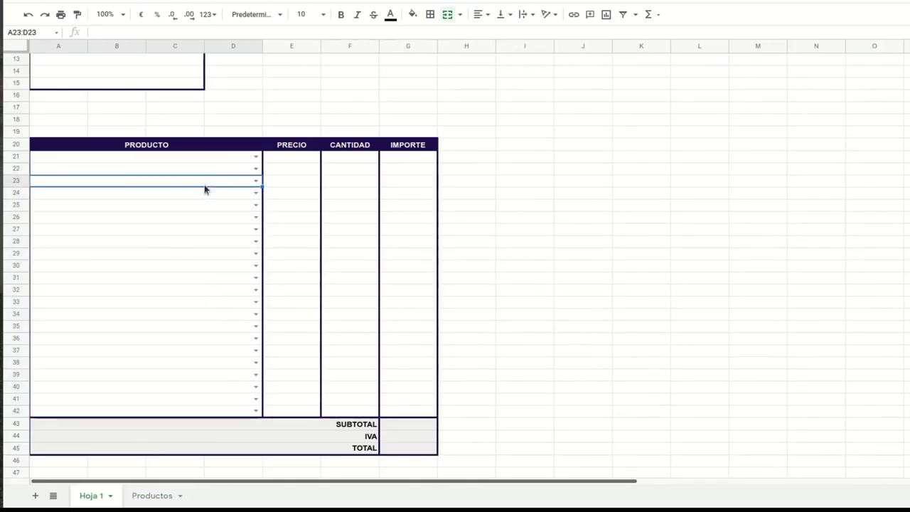
pyautogui.click(256, 170)
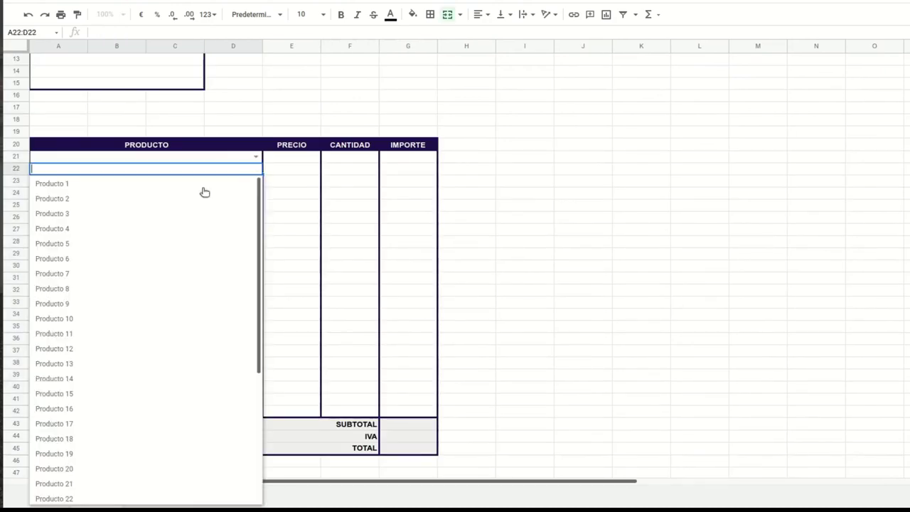
pyautogui.scroll(-3, 54, 433)
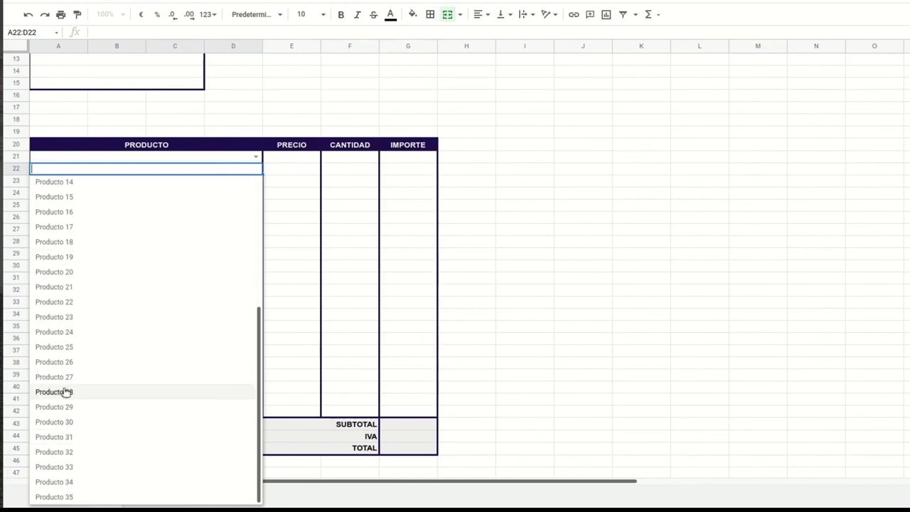
pyautogui.click(65, 392)
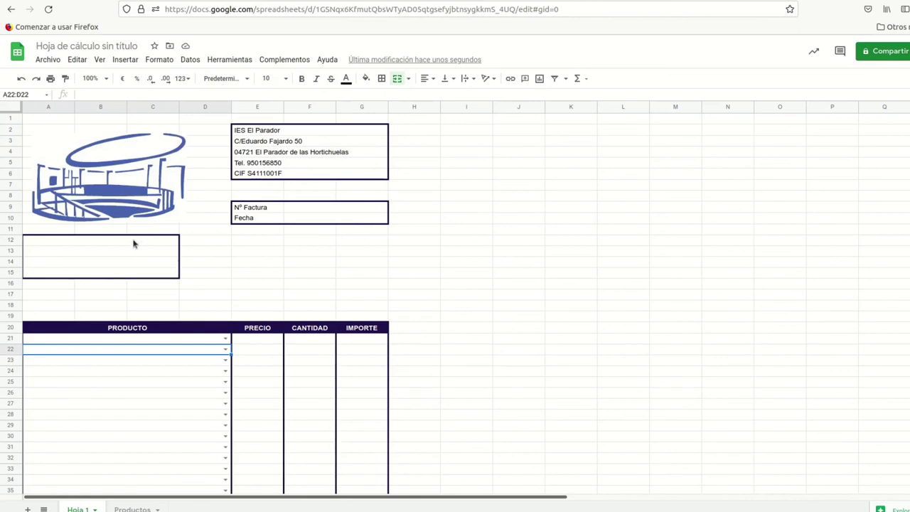
# Step: Check the input areas: Nº Factura, Fecha, customer box A12:C15 and product lines A21:F42
pyautogui.click(299, 210)
pyautogui.click(300, 219)
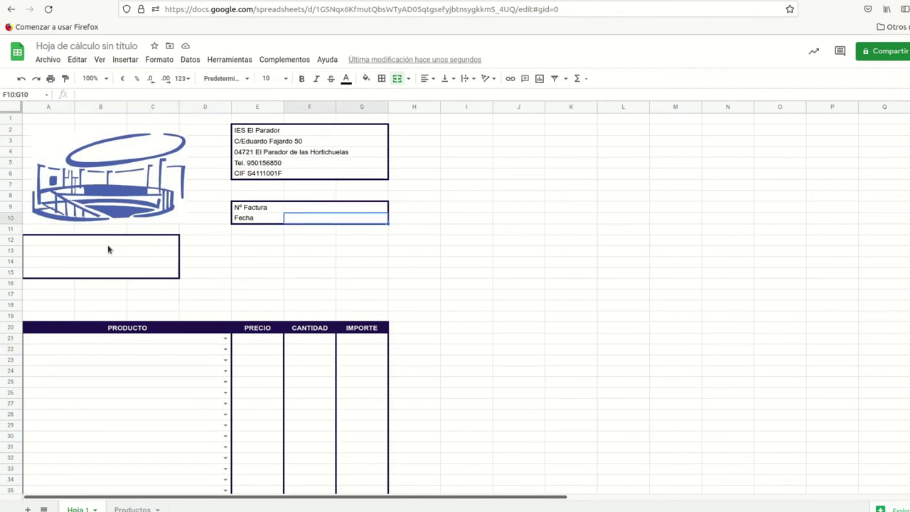
pyautogui.click(111, 244)
pyautogui.scroll(-3, 140, 391)
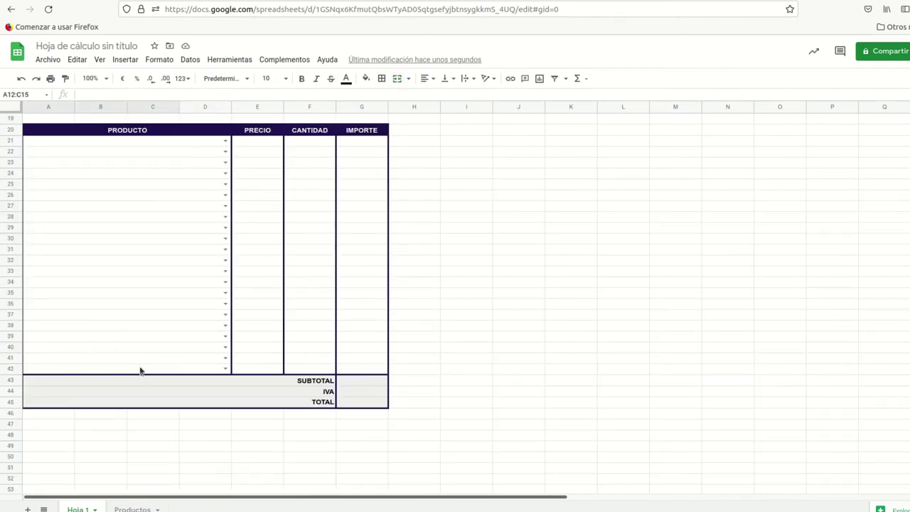
pyautogui.moveTo(103, 144); pyautogui.dragTo(312, 369)
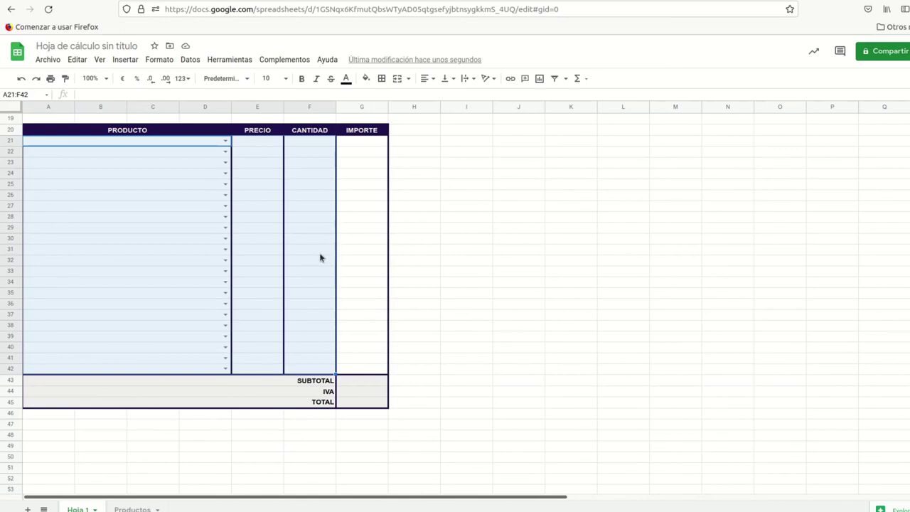
pyautogui.scroll(3, 318, 258)
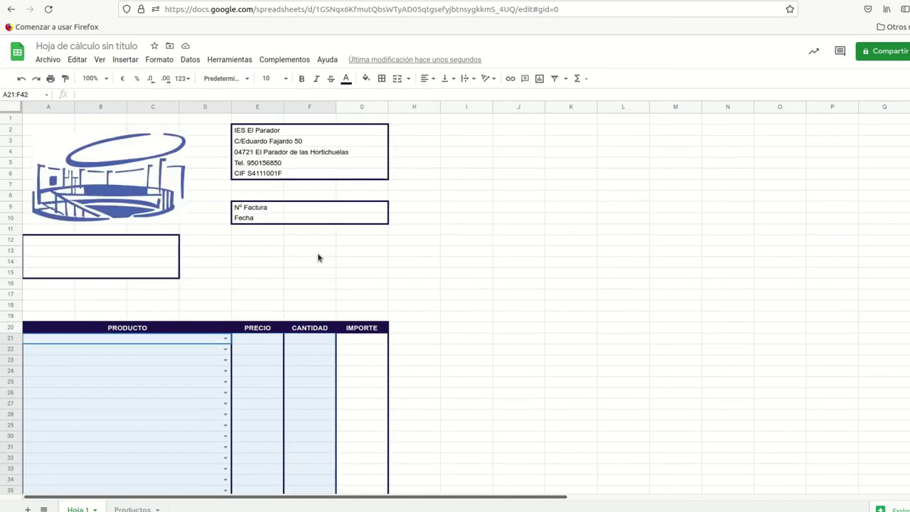
pyautogui.click(156, 295)
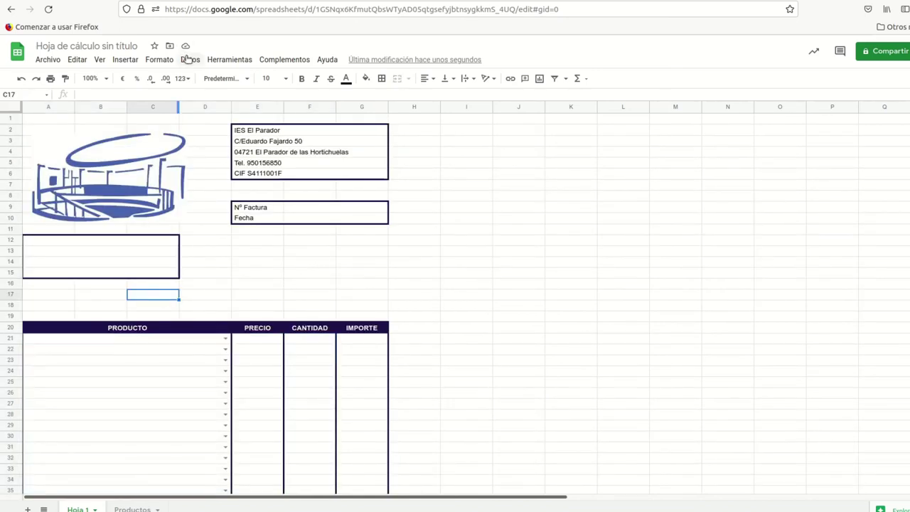
pyautogui.click(191, 60)
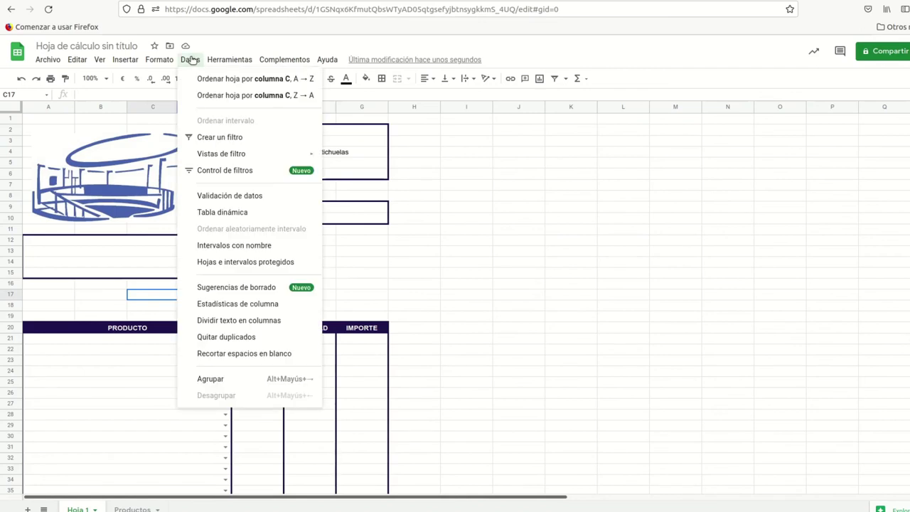
# Step: Start a new whole-sheet protection rule for Hoja 1 with 'Excepto ciertas celdas' ticked
pyautogui.click(249, 263)
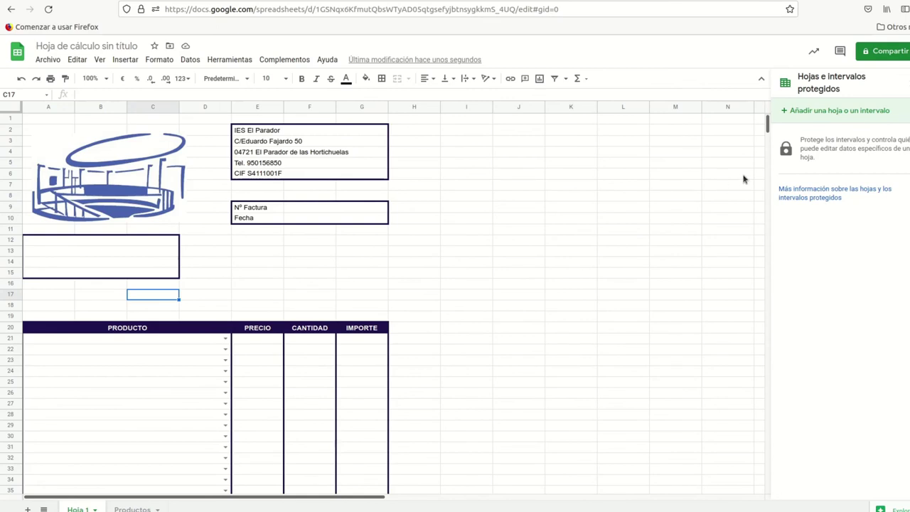
pyautogui.click(823, 114)
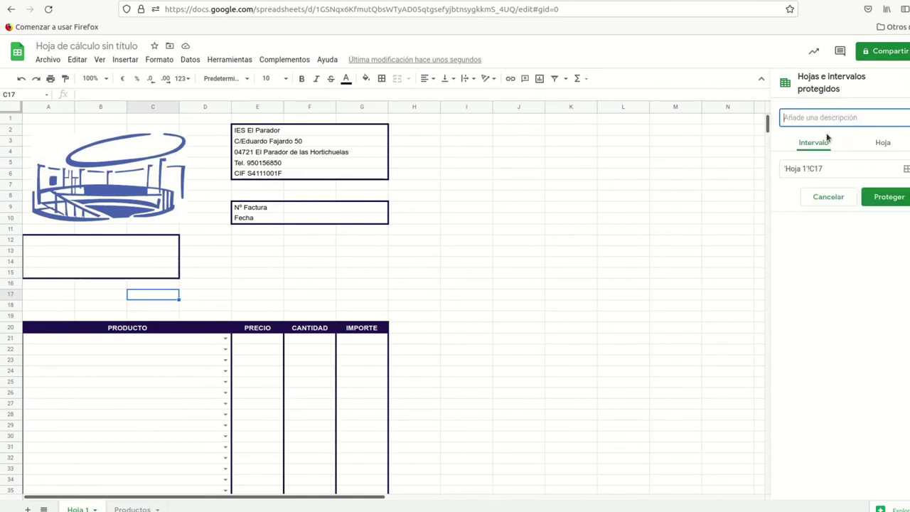
pyautogui.click(882, 145)
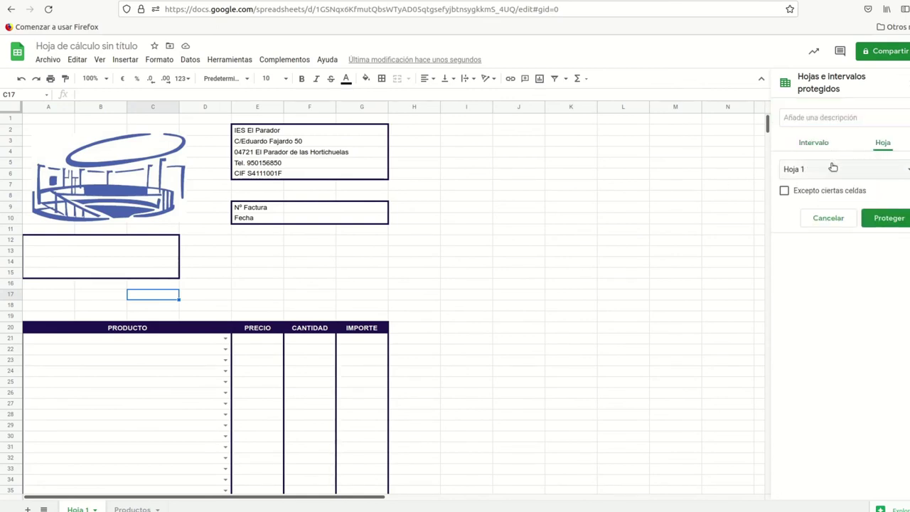
pyautogui.click(786, 191)
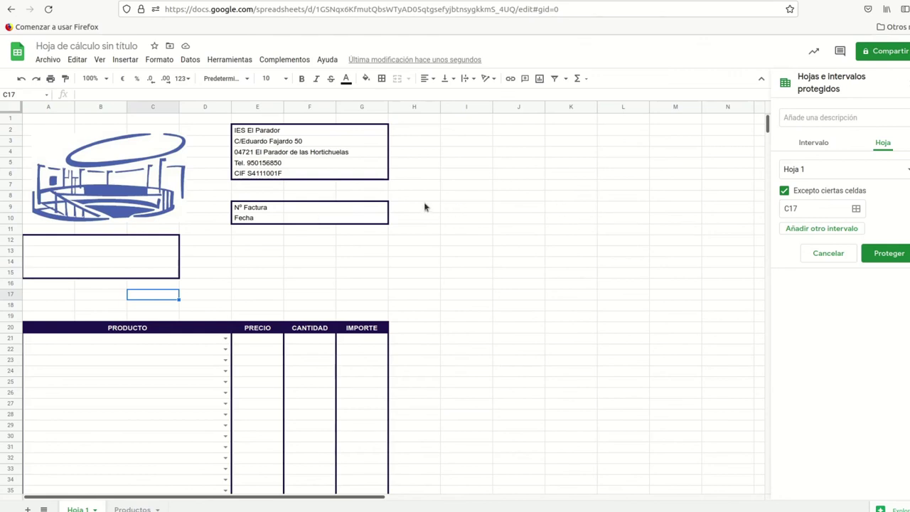
# Step: Add exception ranges F9:G10, A12:C15 and A21:F42 to the protection
pyautogui.moveTo(357, 207); pyautogui.dragTo(358, 221)
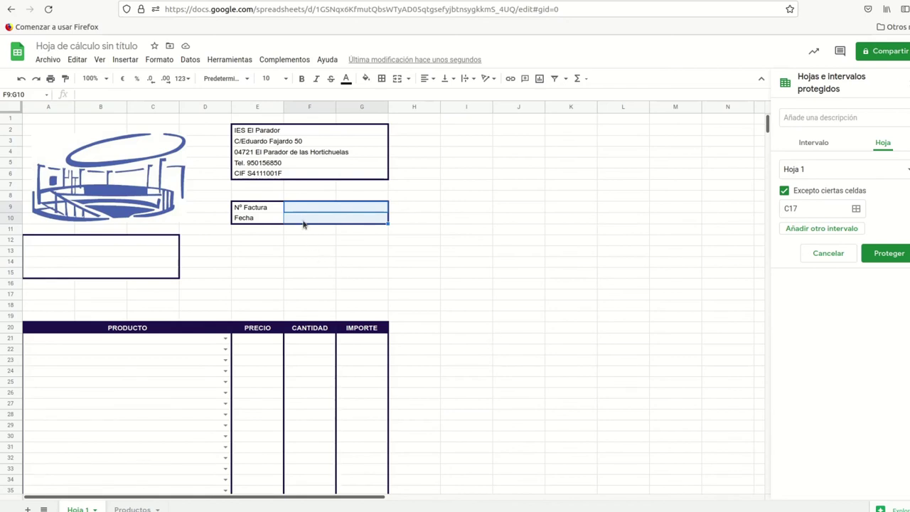
pyautogui.click(324, 208)
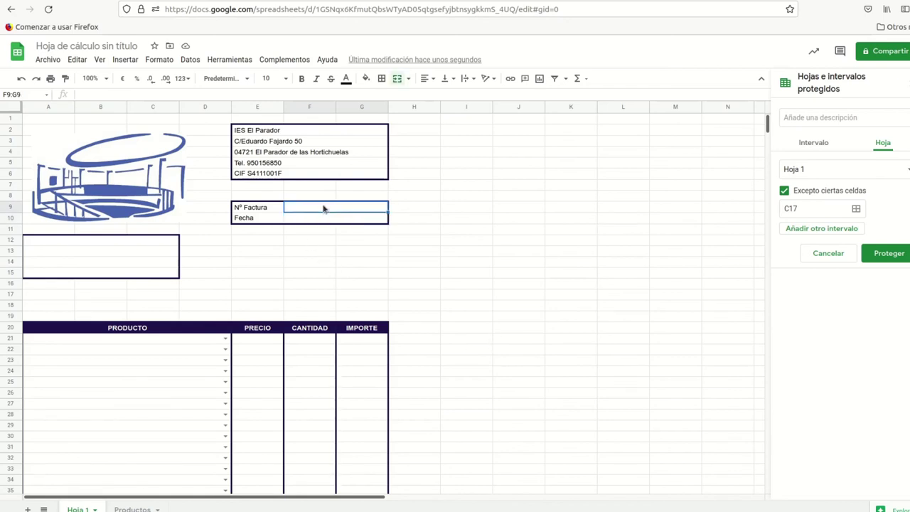
pyautogui.click(855, 209)
pyautogui.moveTo(325, 203); pyautogui.dragTo(317, 223)
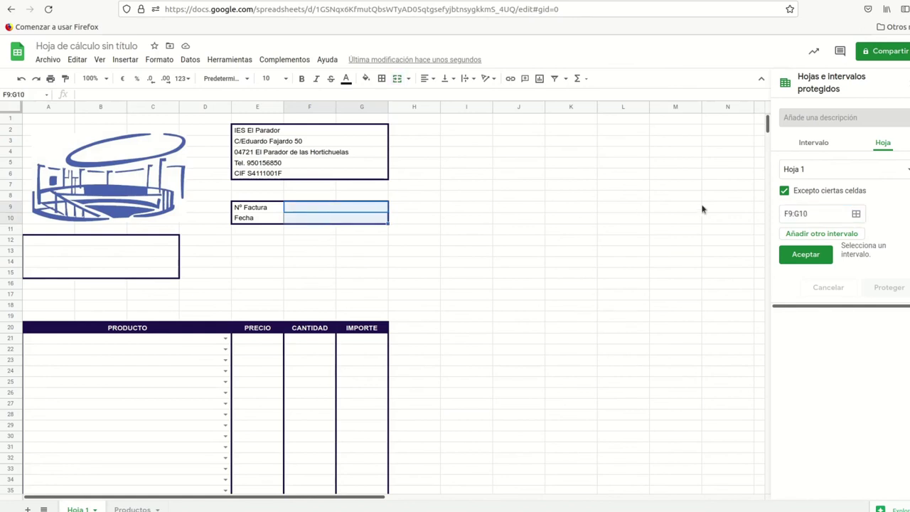
pyautogui.click(789, 235)
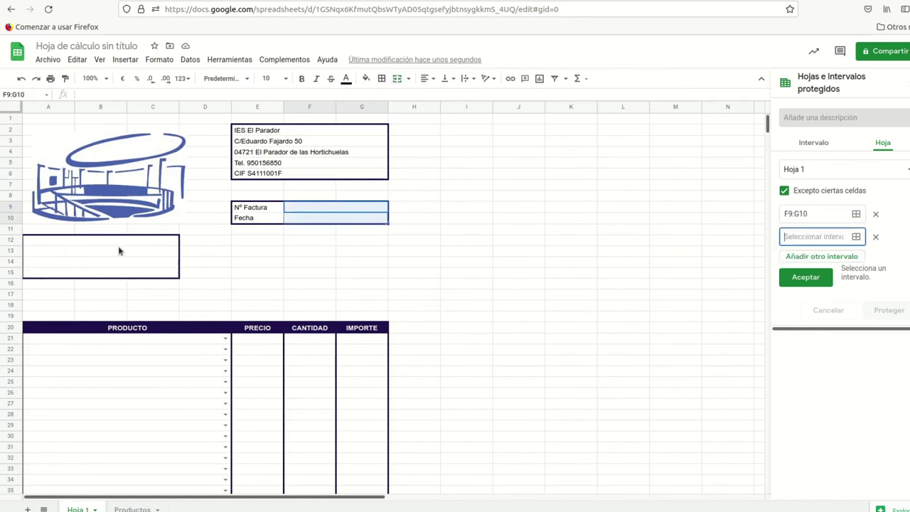
pyautogui.moveTo(118, 240); pyautogui.dragTo(116, 274)
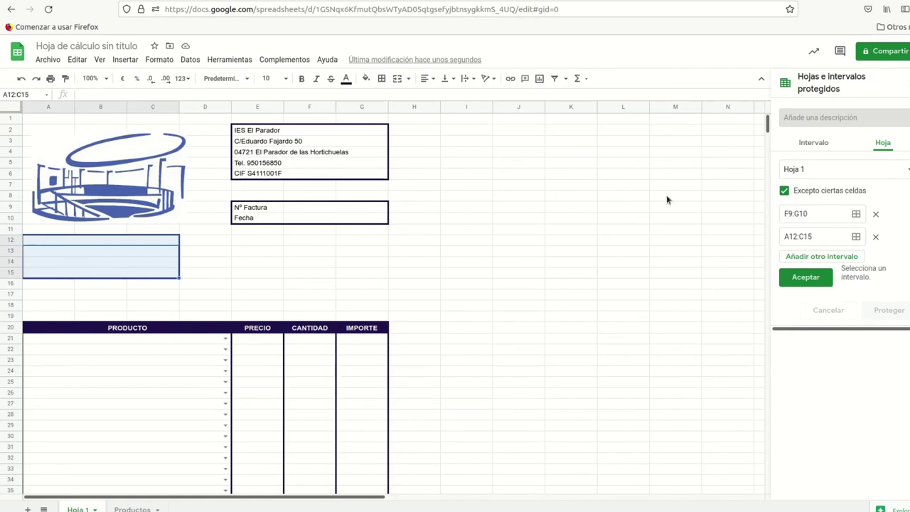
pyautogui.click(822, 256)
pyautogui.scroll(-4, 297, 283)
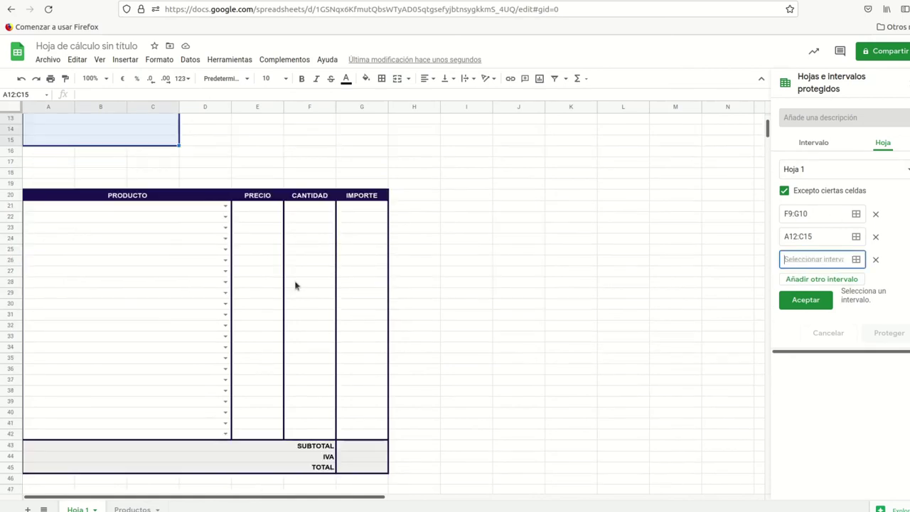
pyautogui.moveTo(114, 207); pyautogui.dragTo(320, 436)
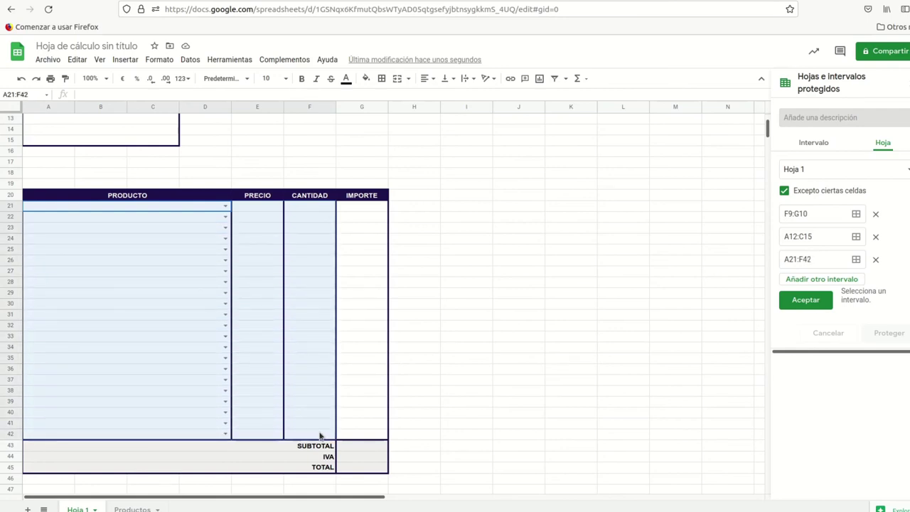
# Step: Protect Hoja 1 with 'Mostrar una advertencia al editar este intervalo' and dismiss the saved notice
pyautogui.click(798, 299)
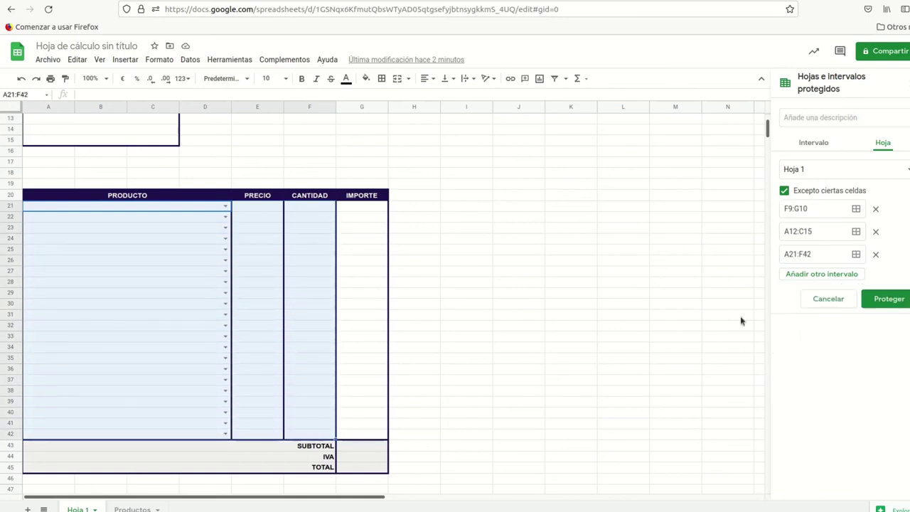
pyautogui.click(358, 152)
pyautogui.scroll(4, 349, 188)
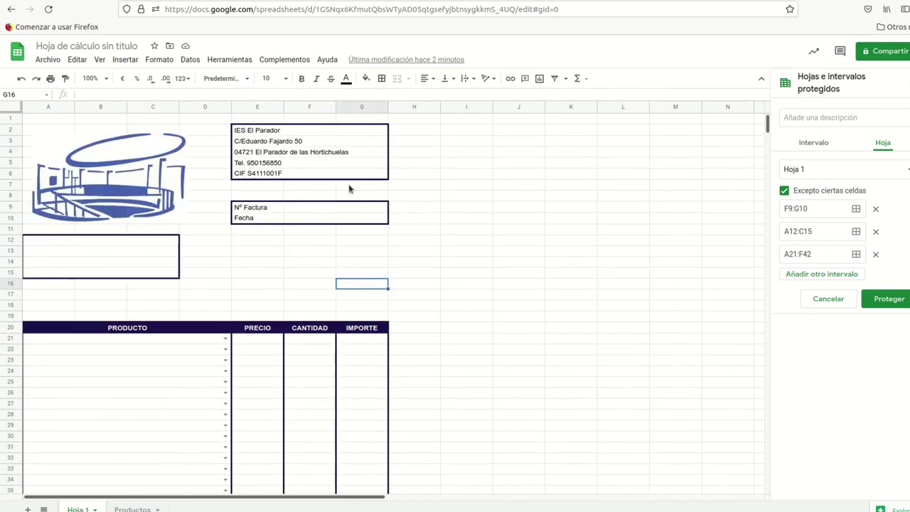
pyautogui.click(889, 299)
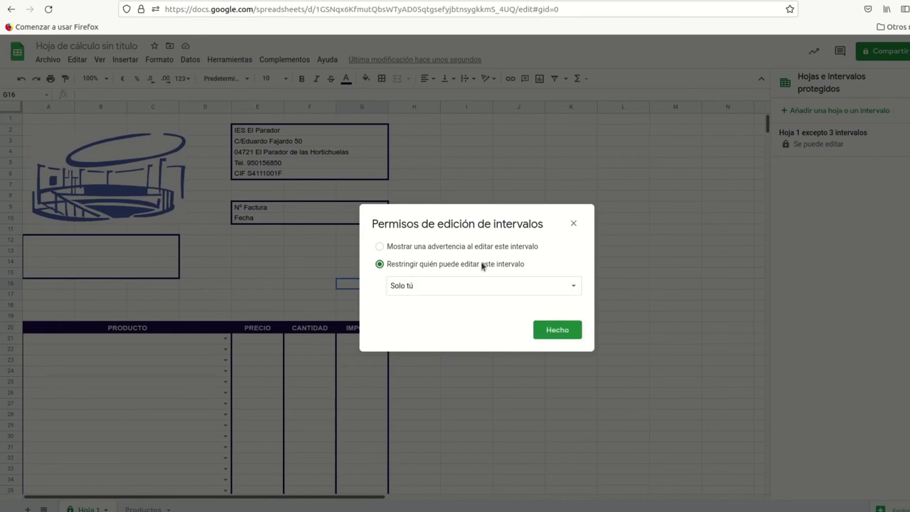
pyautogui.click(380, 247)
pyautogui.click(558, 330)
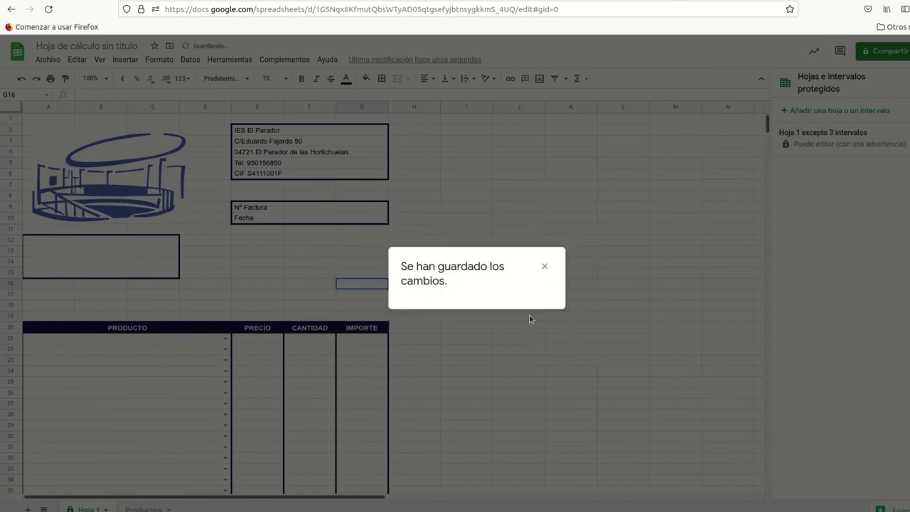
pyautogui.click(529, 314)
pyautogui.scroll(-10, 341, 257)
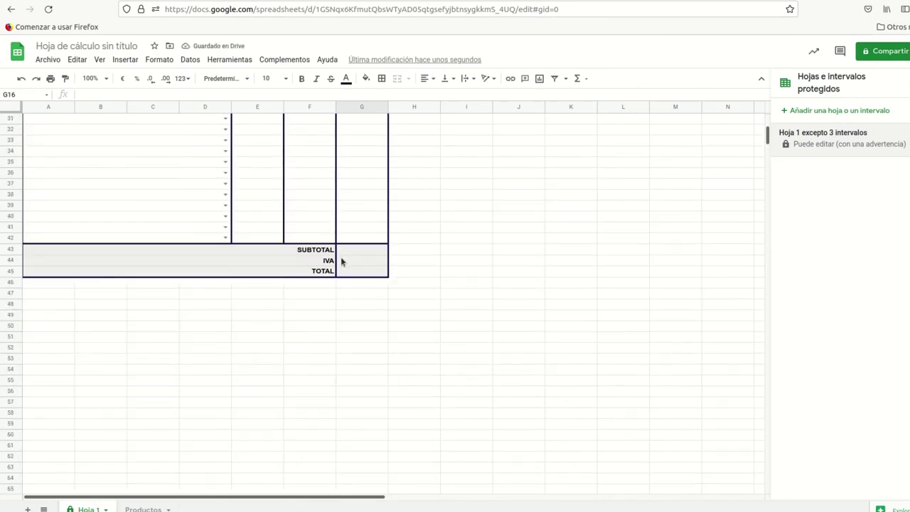
pyautogui.scroll(6, 340, 262)
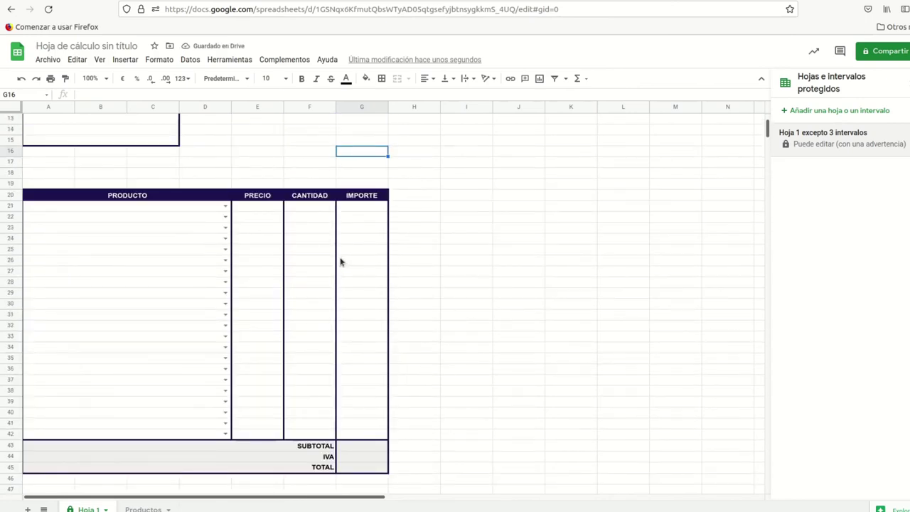